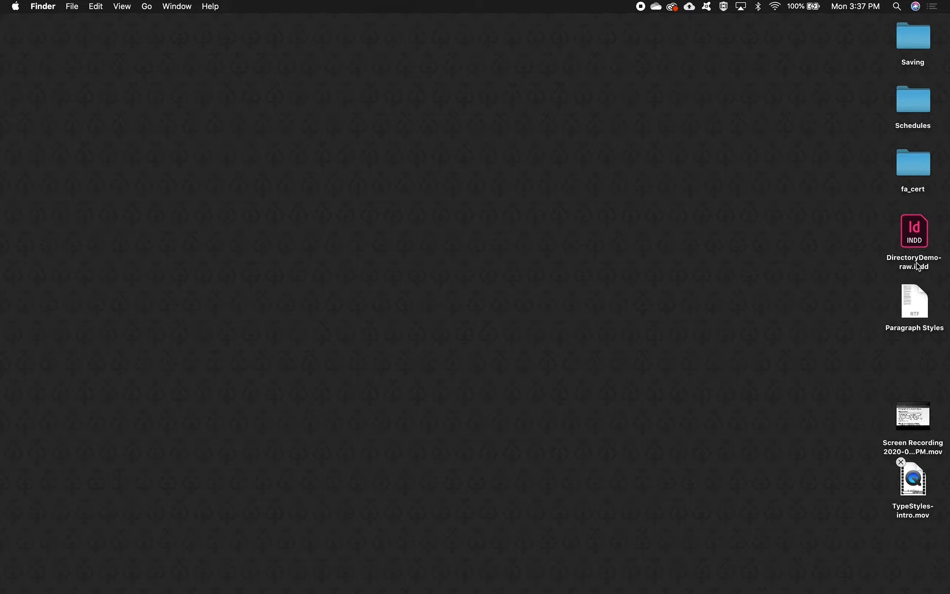
Step: Open the DirectoryDemo-raw.indd document from the desktop in InDesign
click(916, 262)
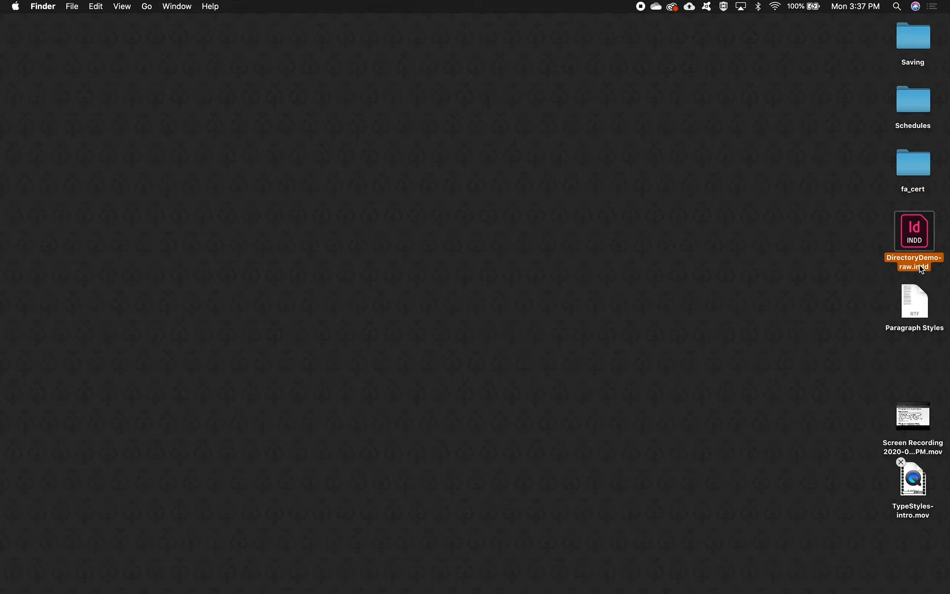
click(883, 270)
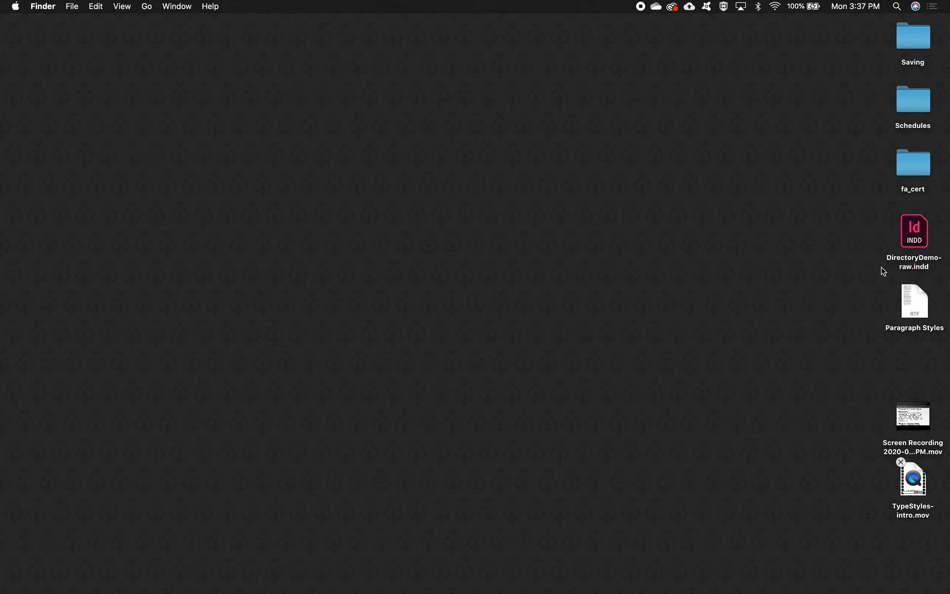
double_click(908, 235)
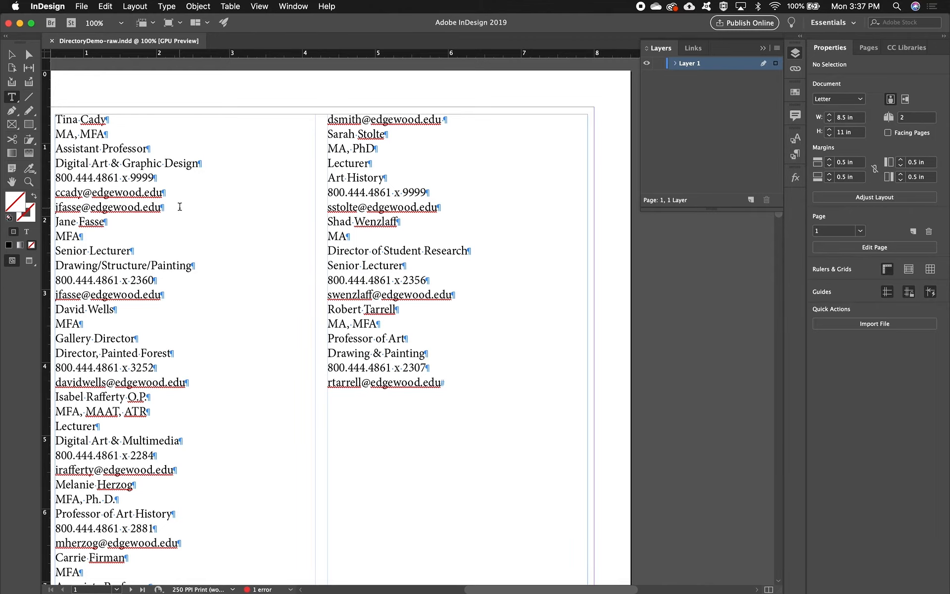
Step: Collapse the expanded Layers list and deselect the directory text frame
drag(179, 207, 244, 206)
key(super+z)
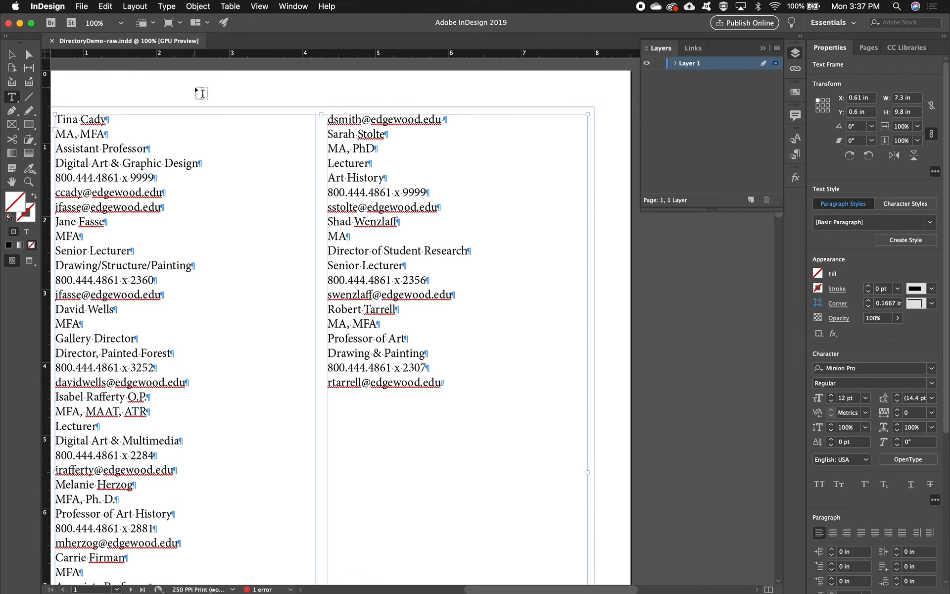
drag(181, 97, 259, 88)
click(763, 48)
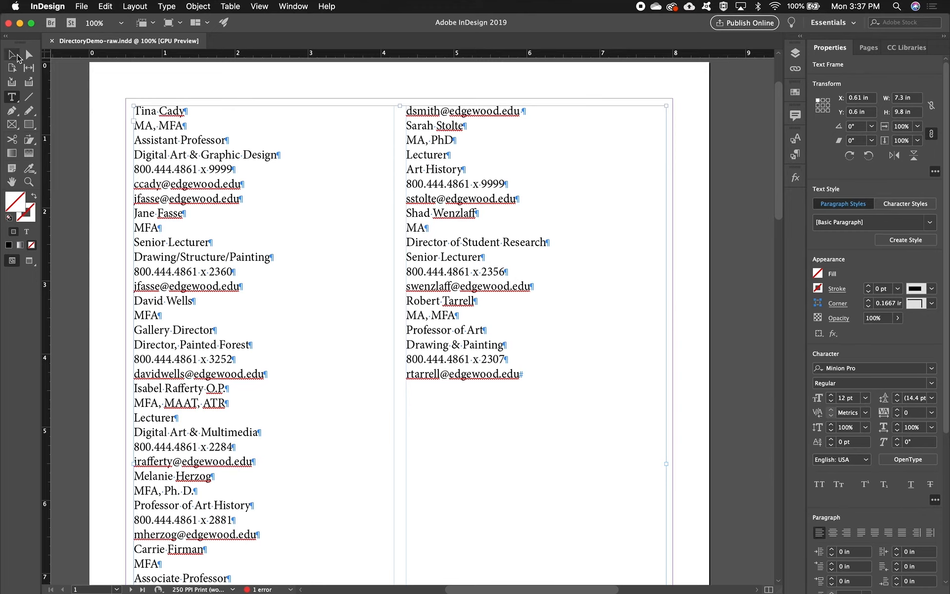
click(12, 54)
click(107, 82)
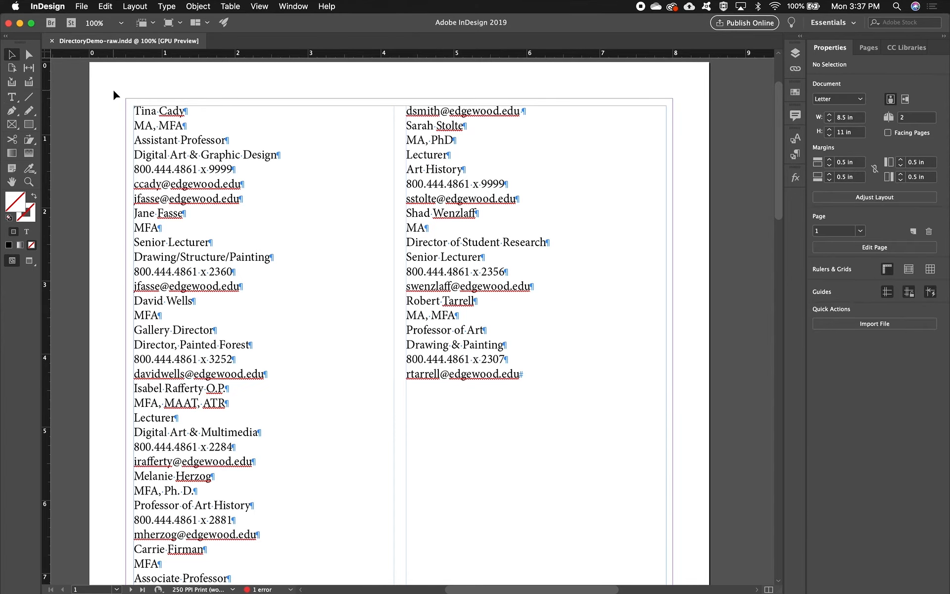
Step: Toggle Preview mode and the hidden characters off and on to compare how the directory page looks
key(w)
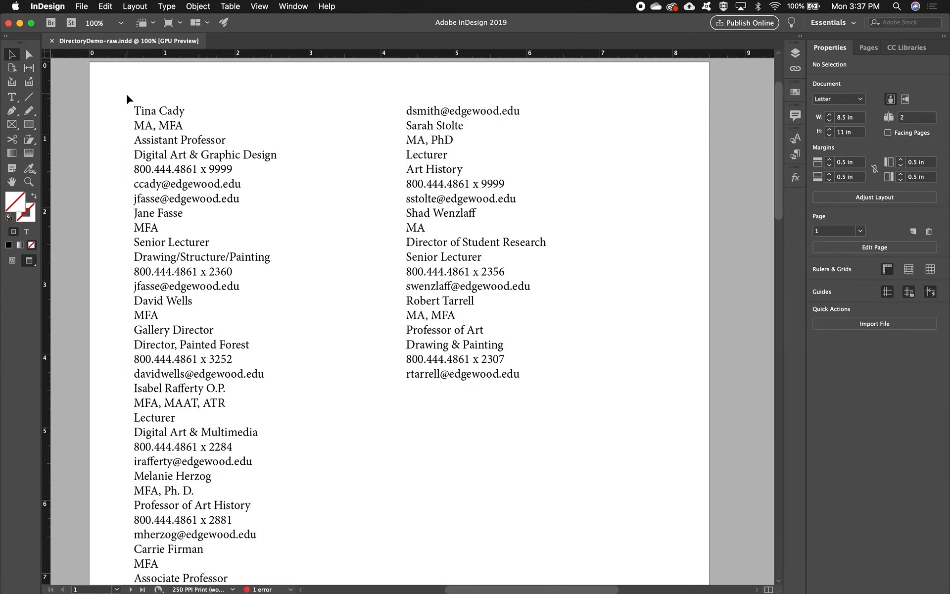
click(29, 261)
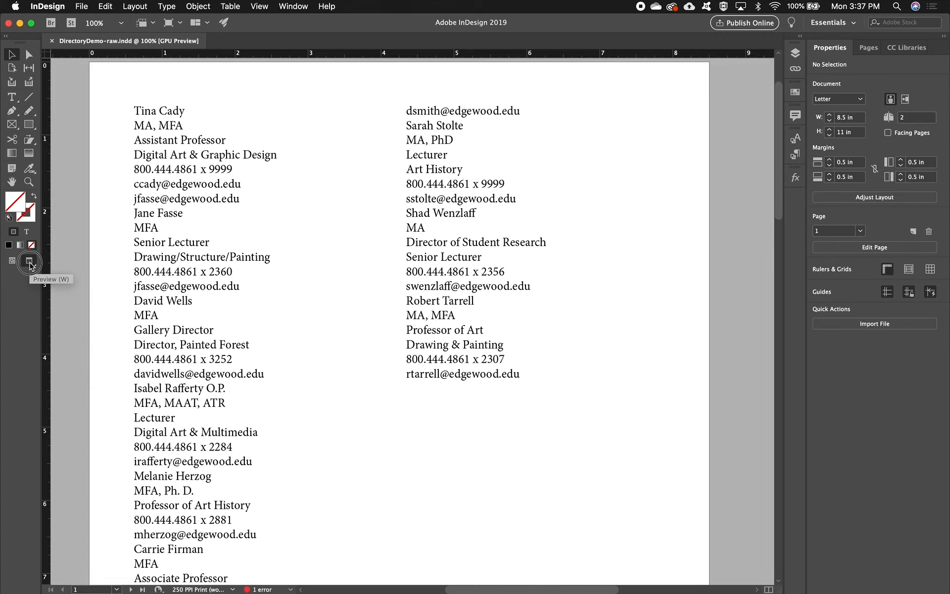
click(29, 262)
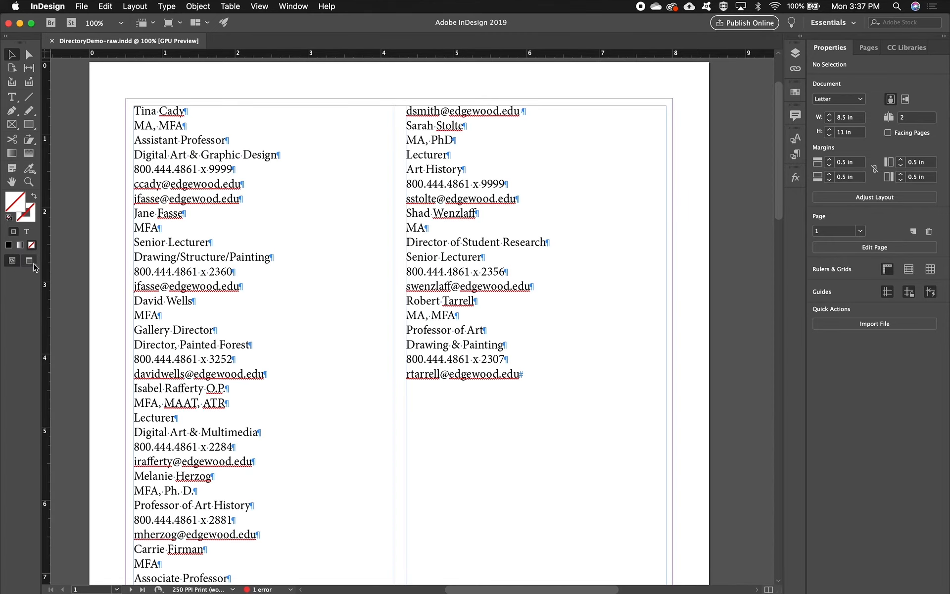
click(30, 262)
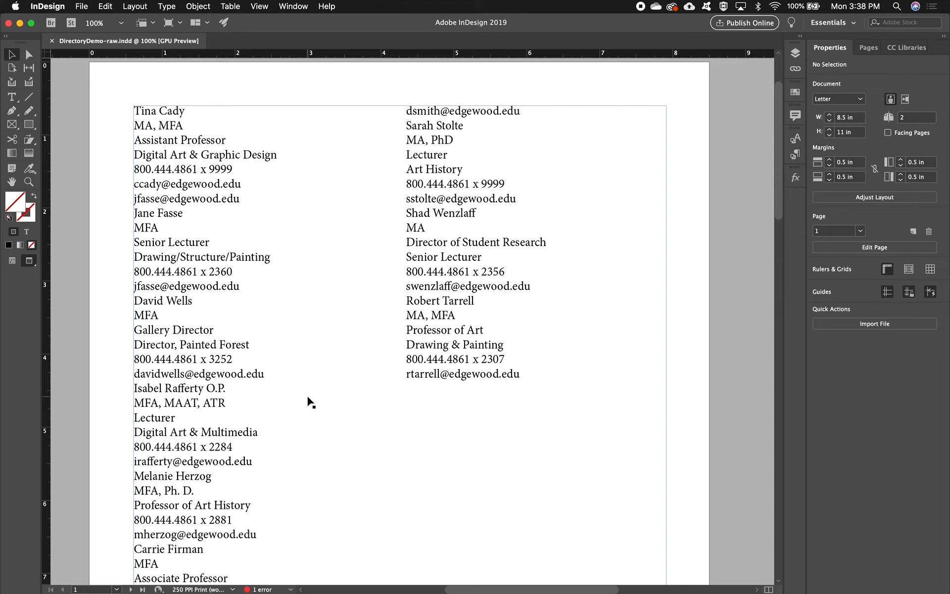
key(w)
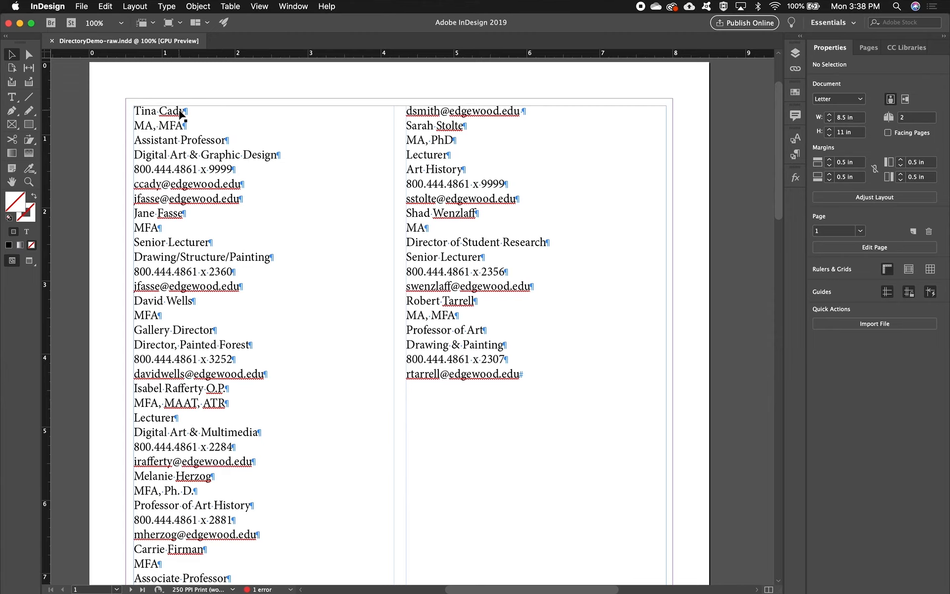
key(super+alt+i)
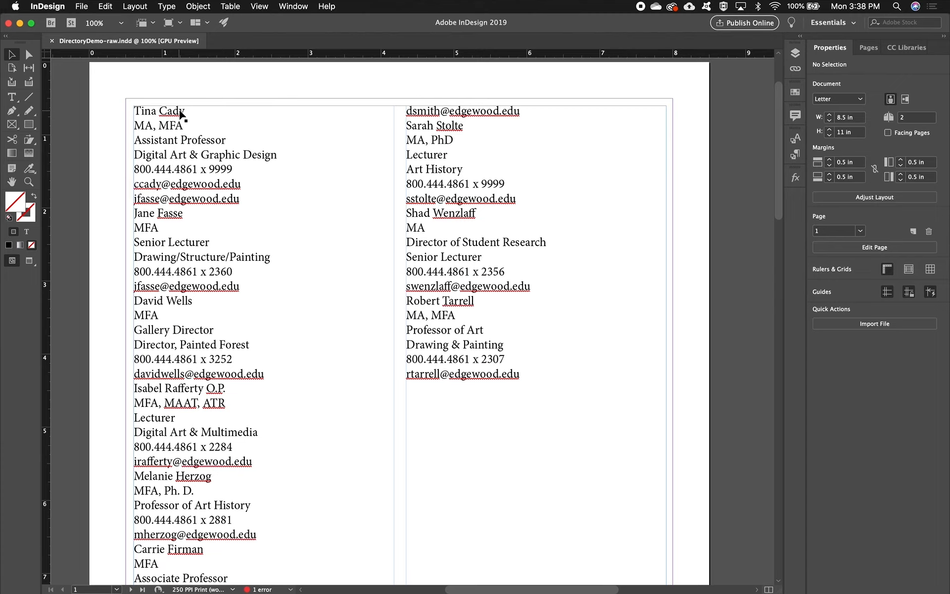
key(super+alt+i)
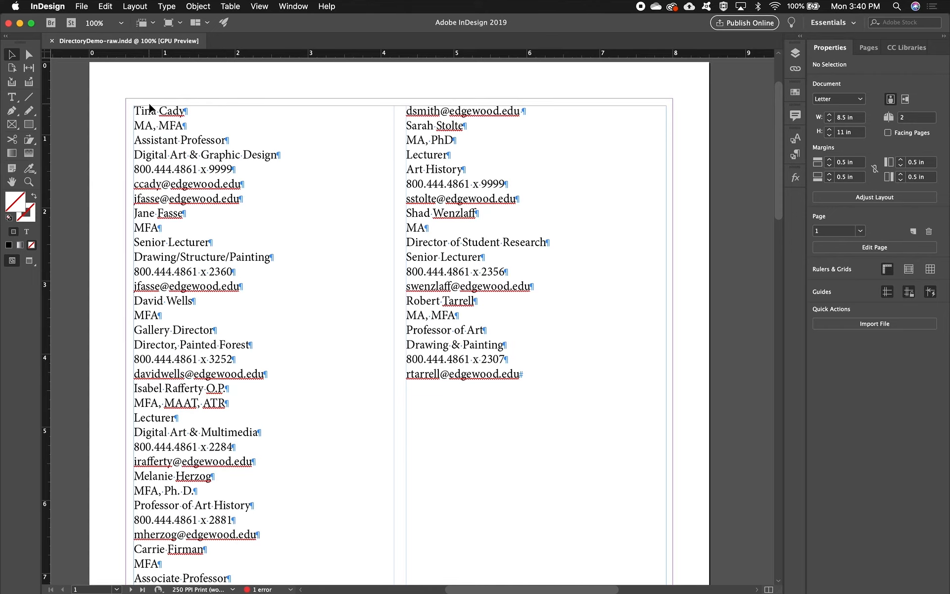
Step: Turn off the display of hidden characters and hide the frame edges
key(super+=)
key(super+=)
key(super+=)
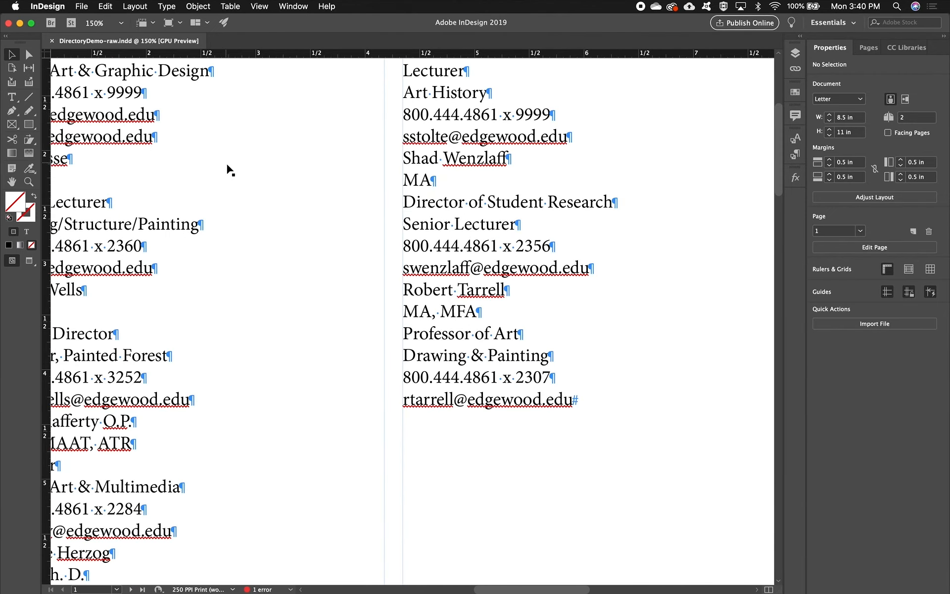
drag(186, 161, 532, 454)
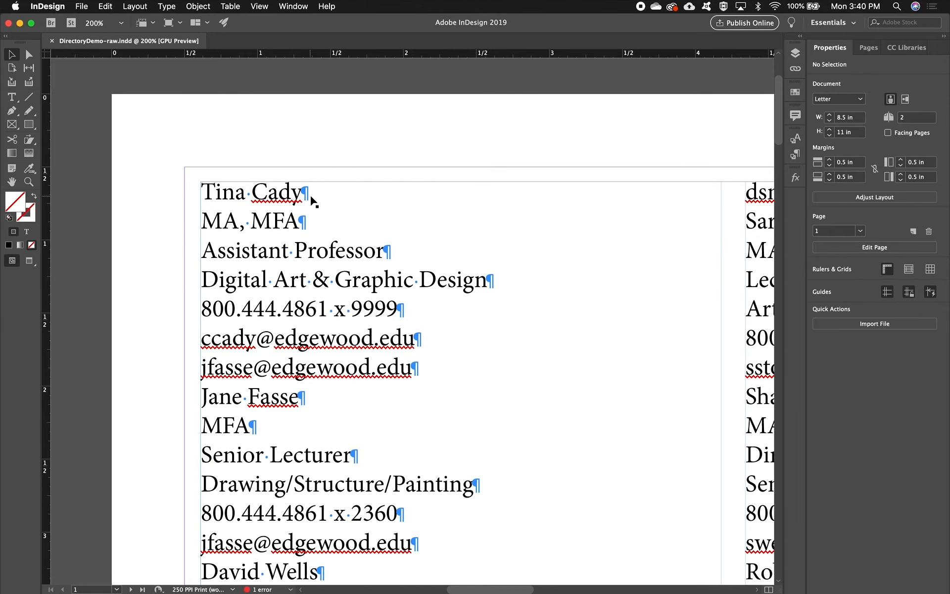
key(super+=)
key(super+=)
drag(245, 148, 441, 267)
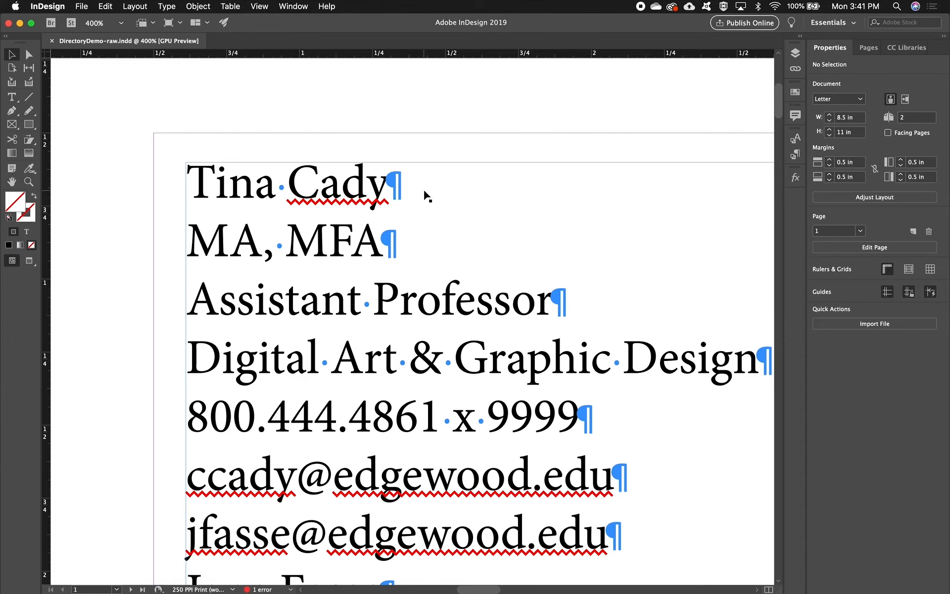
key(super+alt+i)
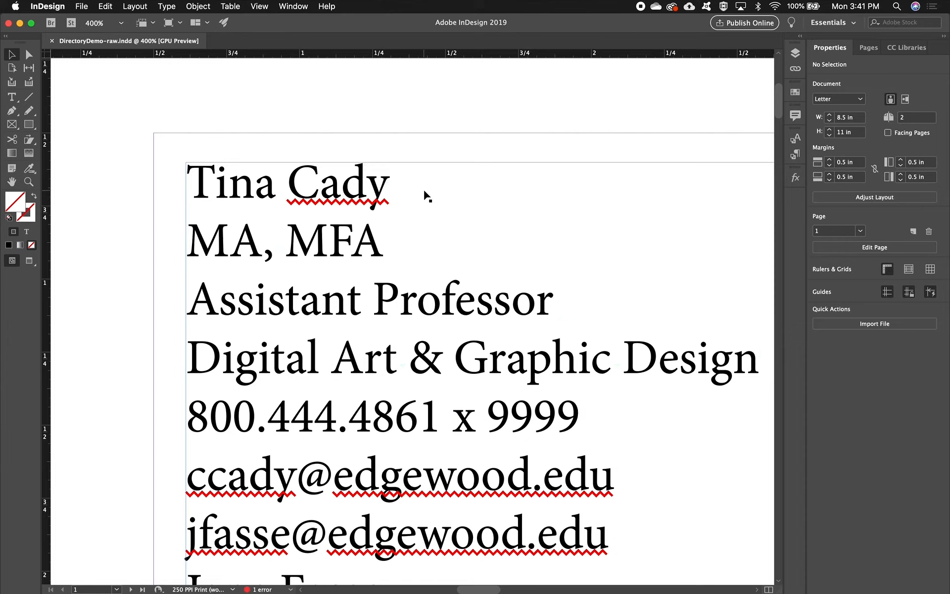
click(167, 7)
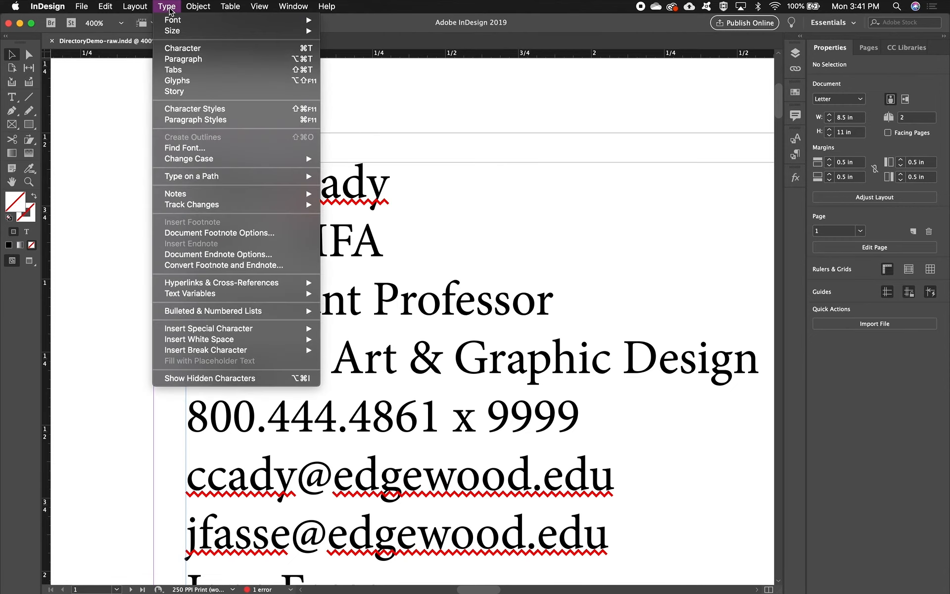
click(284, 382)
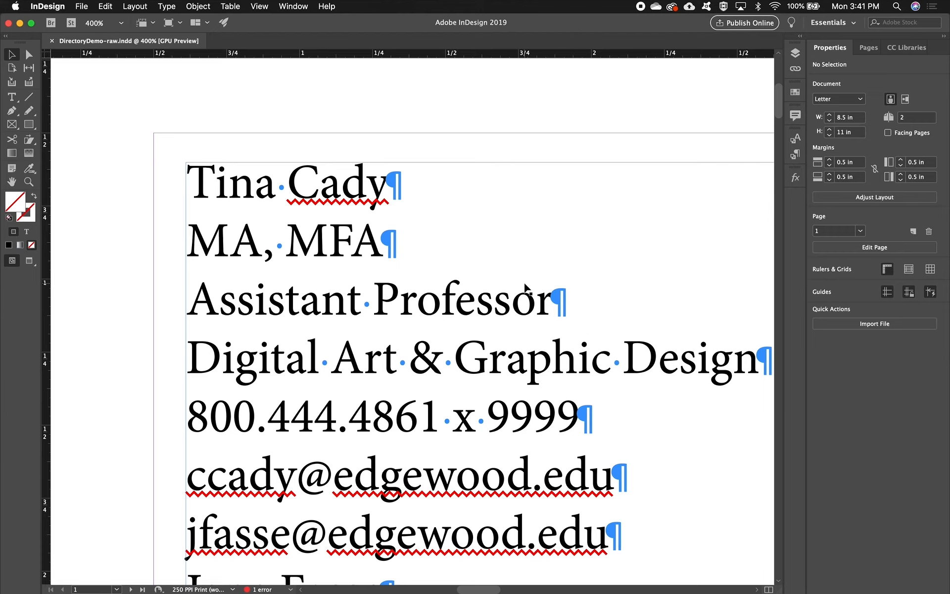
key(alt+super+i)
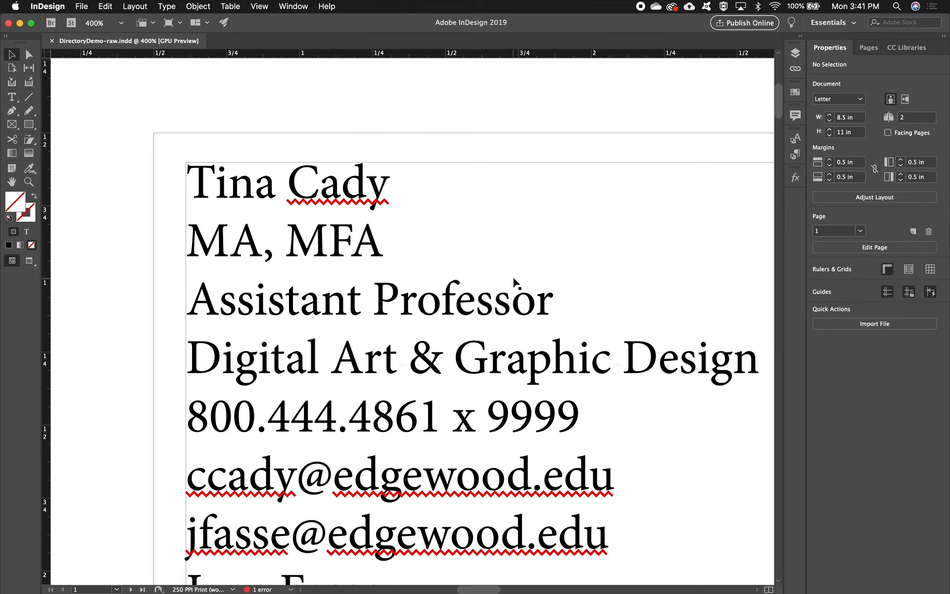
key(ctrl+super+h)
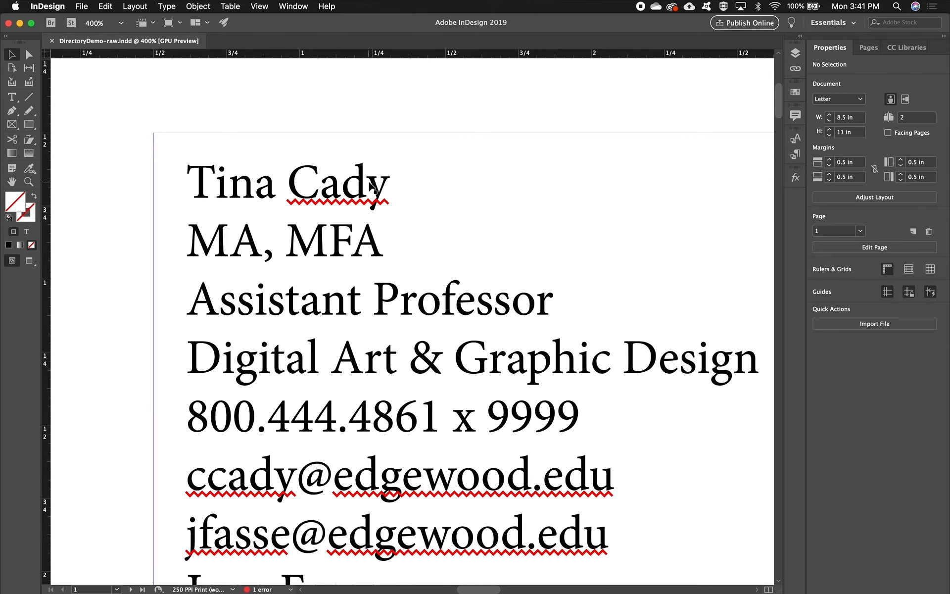
Step: Set the font style of the name line in the first directory entry to Bold
key(super+0)
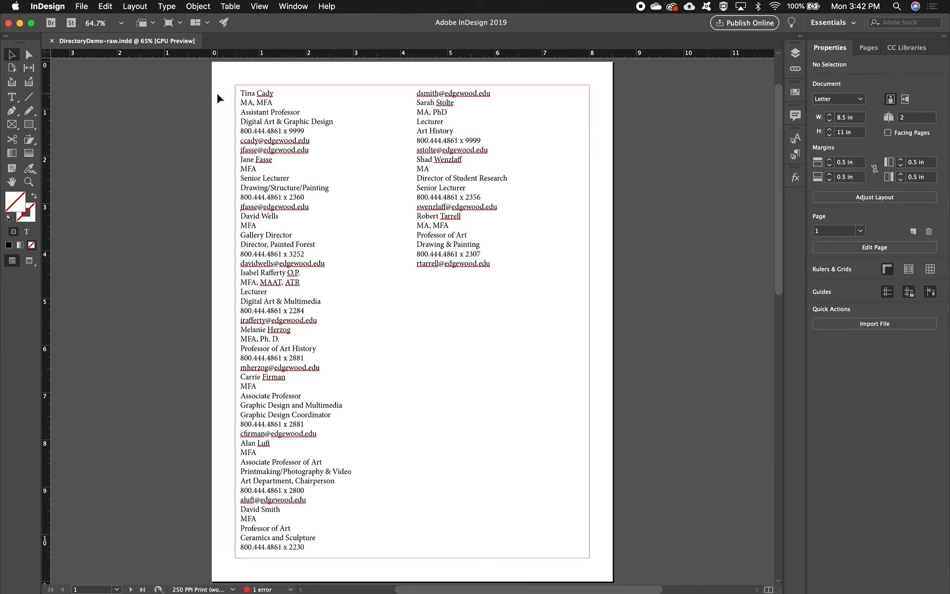
double_click(248, 92)
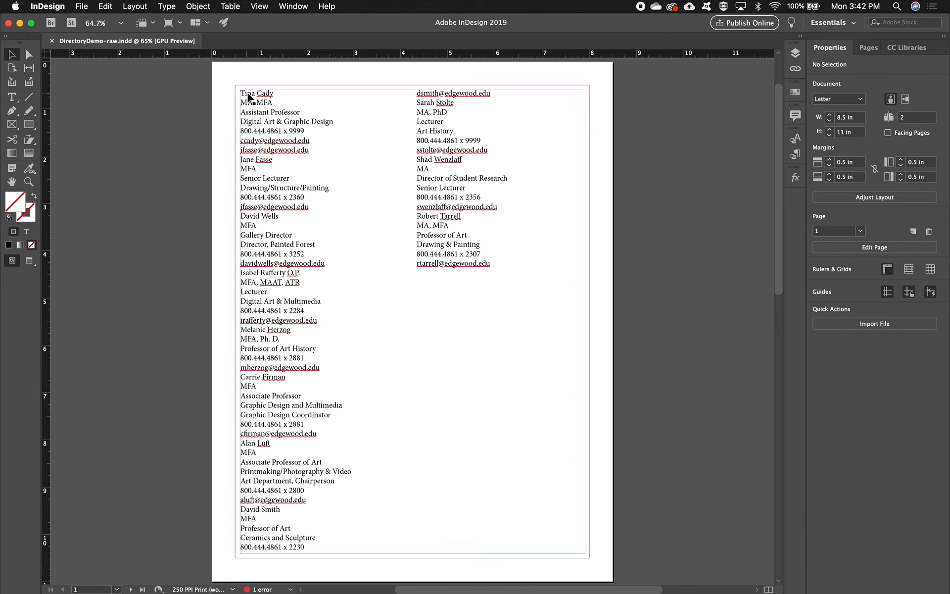
key(super+equal)
key(super+equal)
key(super+equal)
key(super+equal)
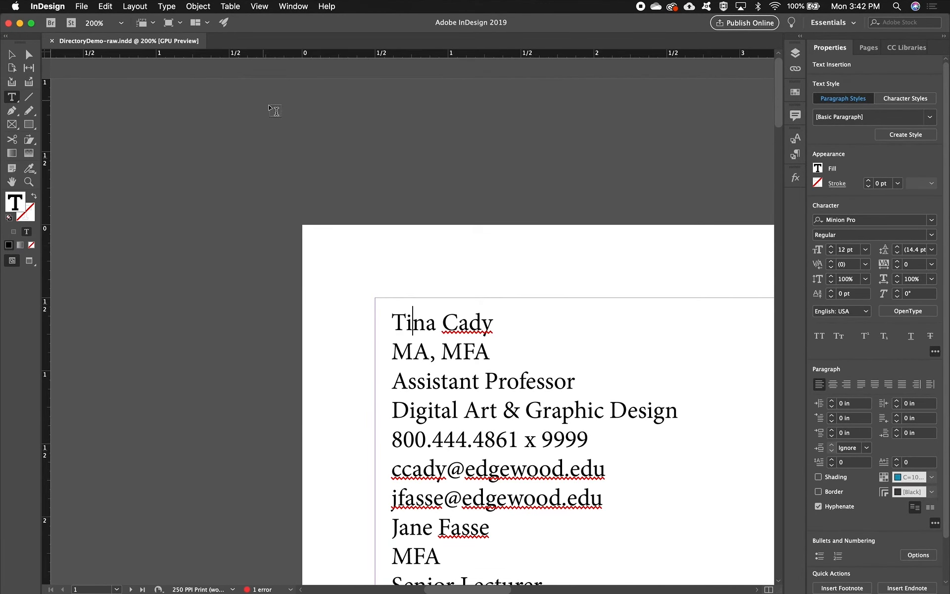
drag(450, 340, 274, 206)
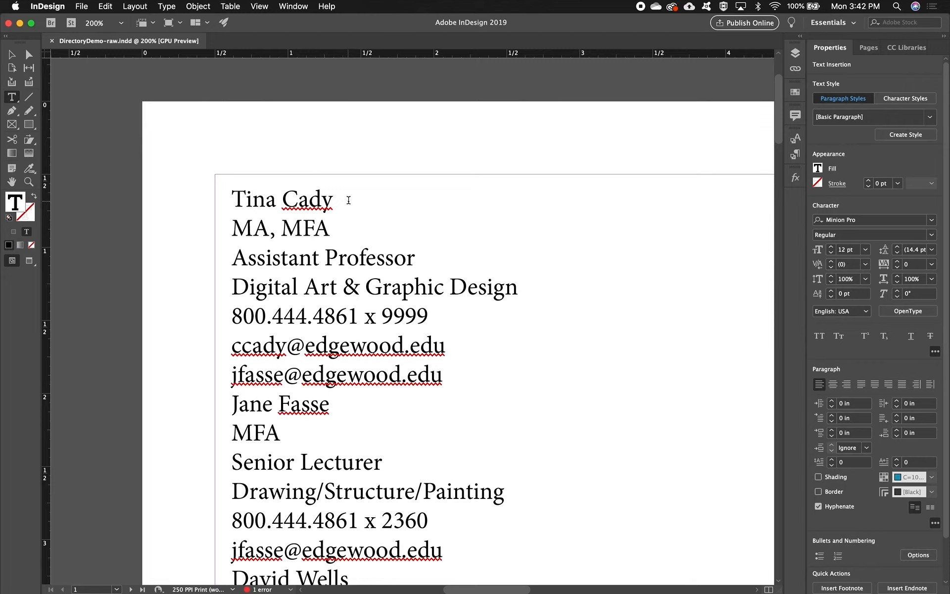
drag(371, 198, 202, 196)
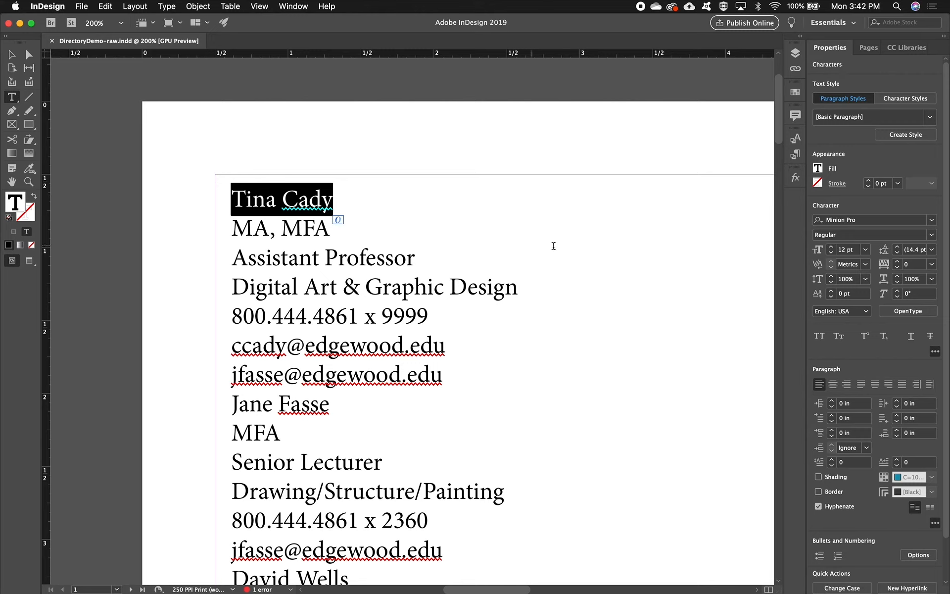
click(931, 235)
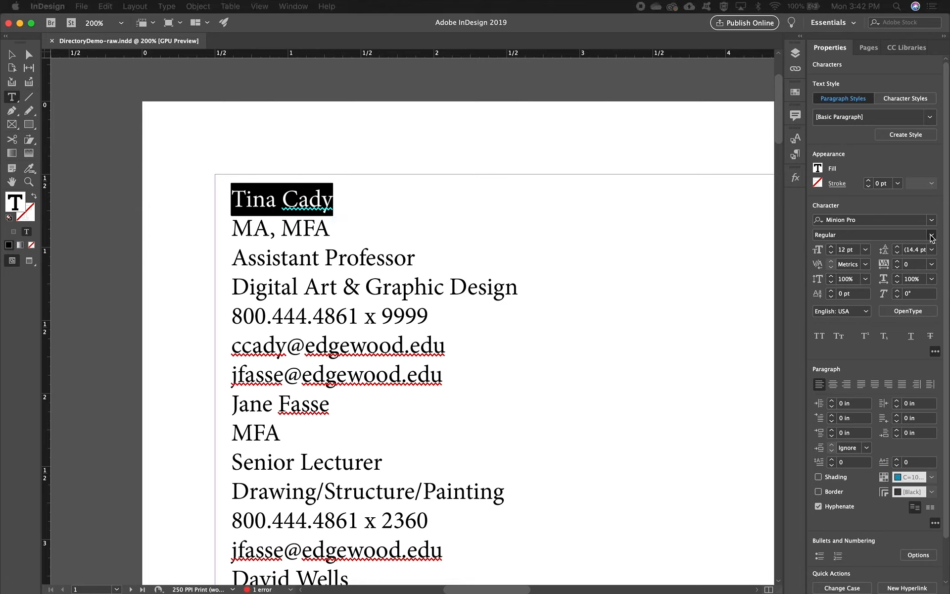
click(857, 235)
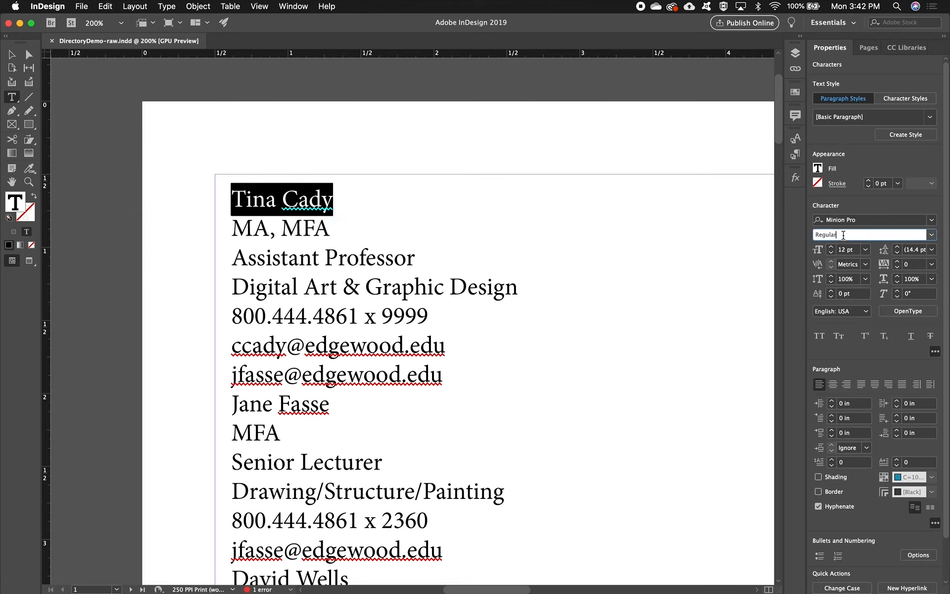
text(Bold)
key(Down)
key(Down)
key(Down)
key(Down)
key(Down)
key(Down)
key(Down)
key(Down)
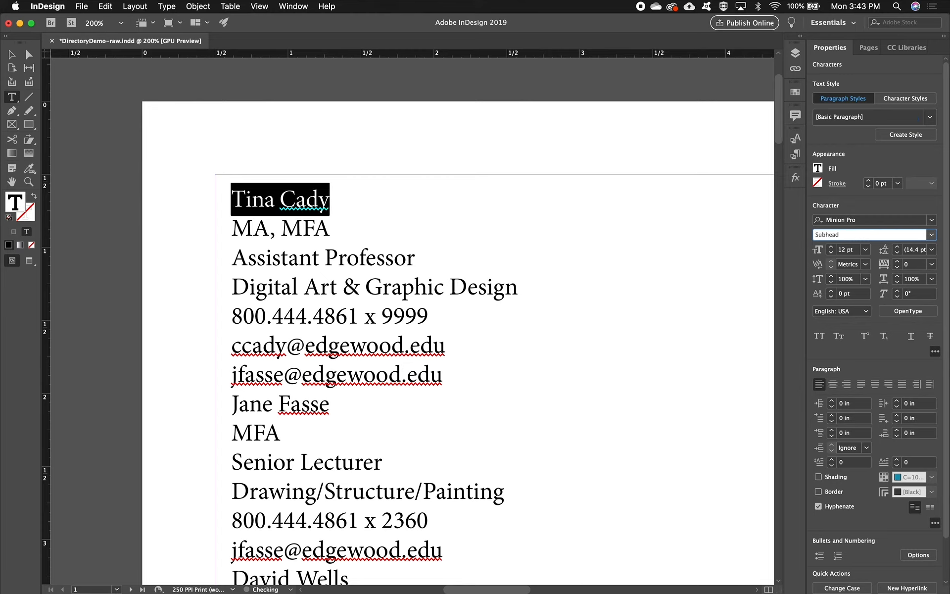
key(Down)
key(Down)
key(Down)
key(Down)
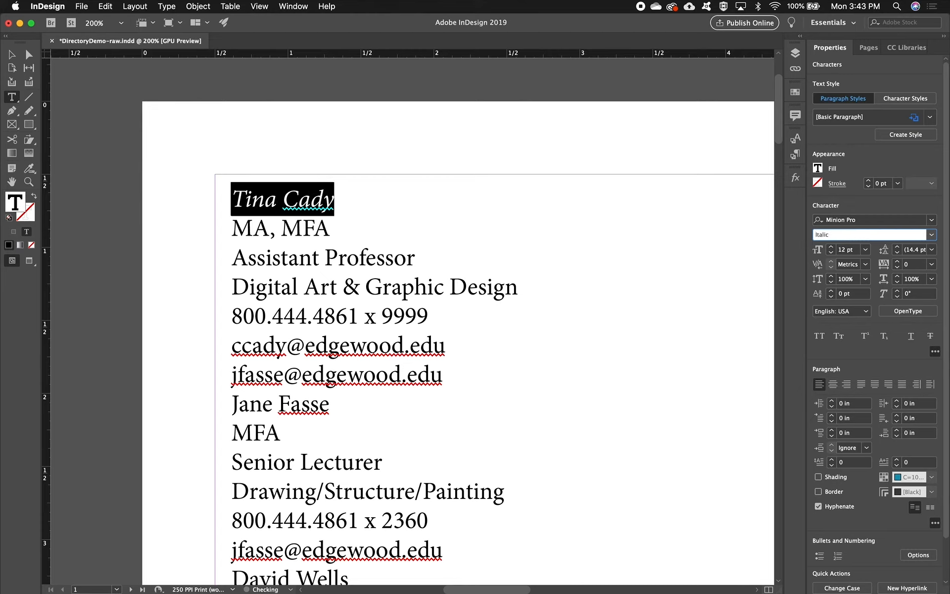
key(Down)
key(Down)
key(Down)
key(Down)
key(Down)
key(Down)
key(Down)
key(Down)
key(Down)
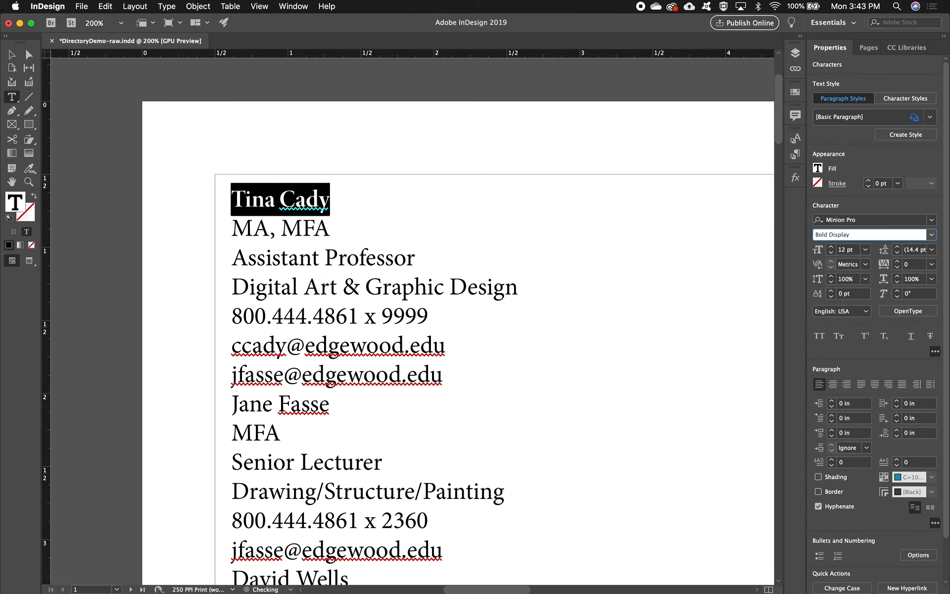
key(Up)
key(Up)
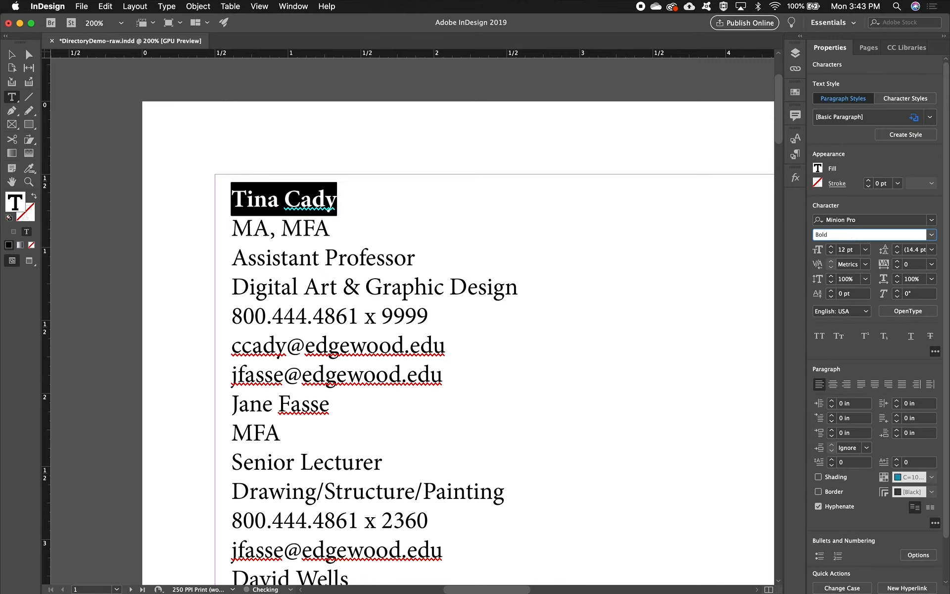
key(Return)
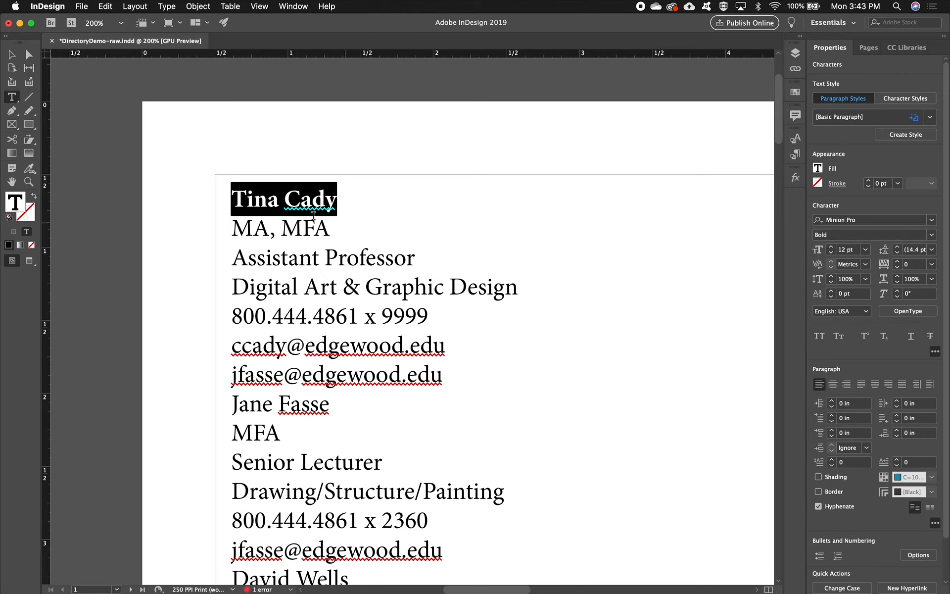
Step: Set the font style of the degree line "MA, MFA" in the first directory entry to Italic
click(322, 218)
drag(330, 229, 213, 223)
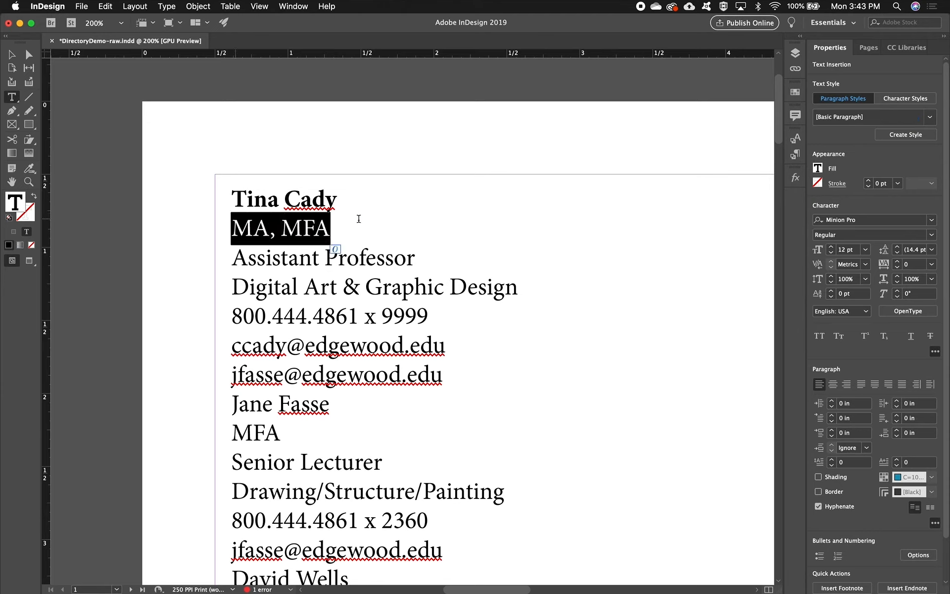
drag(858, 235, 803, 232)
text(Italic Caption)
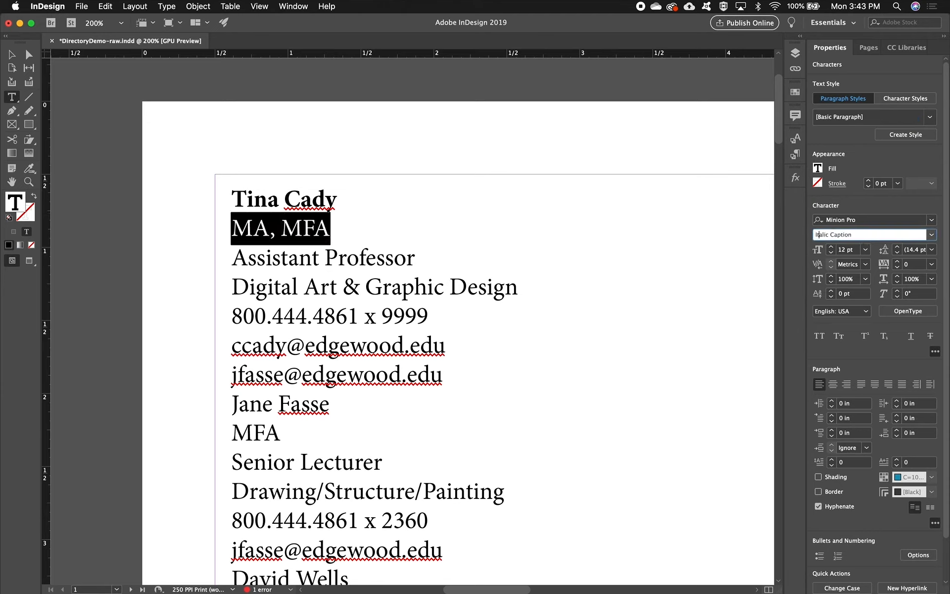
key(Down)
key(Return)
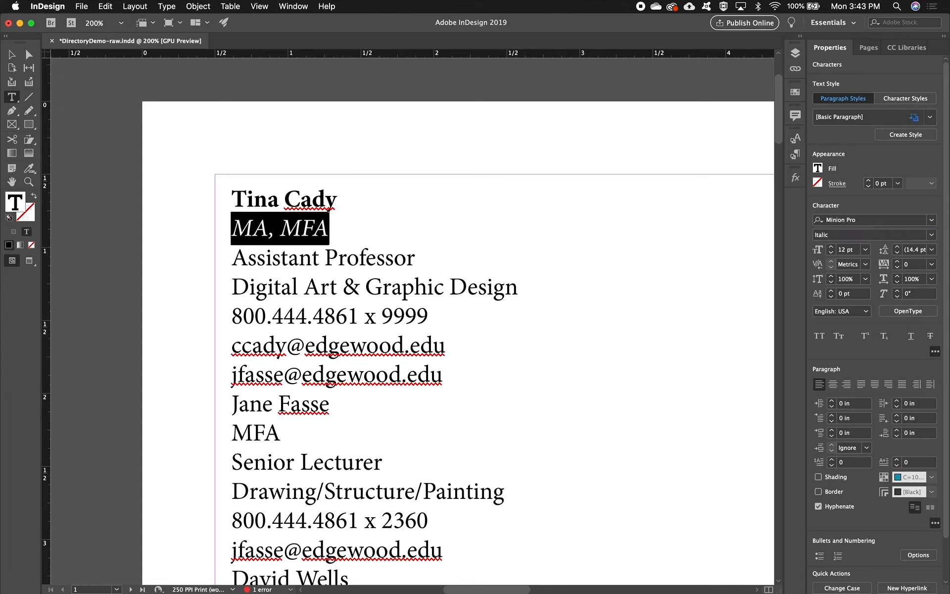
click(379, 256)
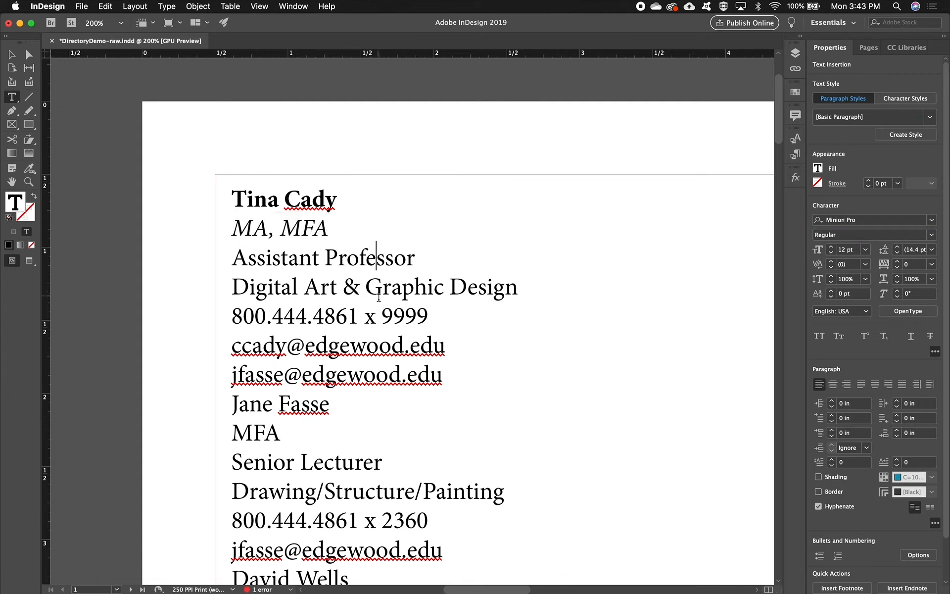
Step: Set the font style of the e-mail line in the first directory entry to Bold
drag(449, 345, 230, 340)
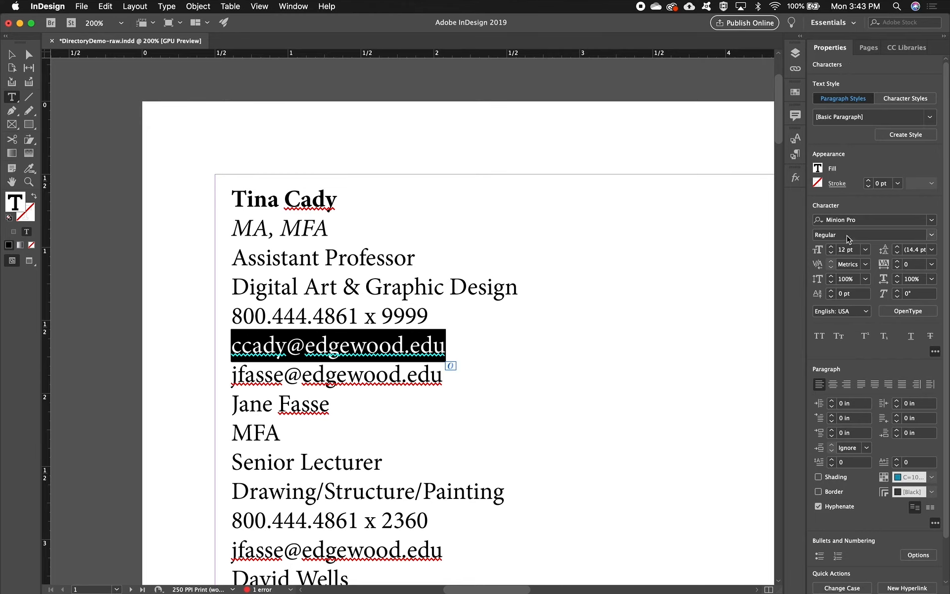
click(847, 236)
text(Bold Cond)
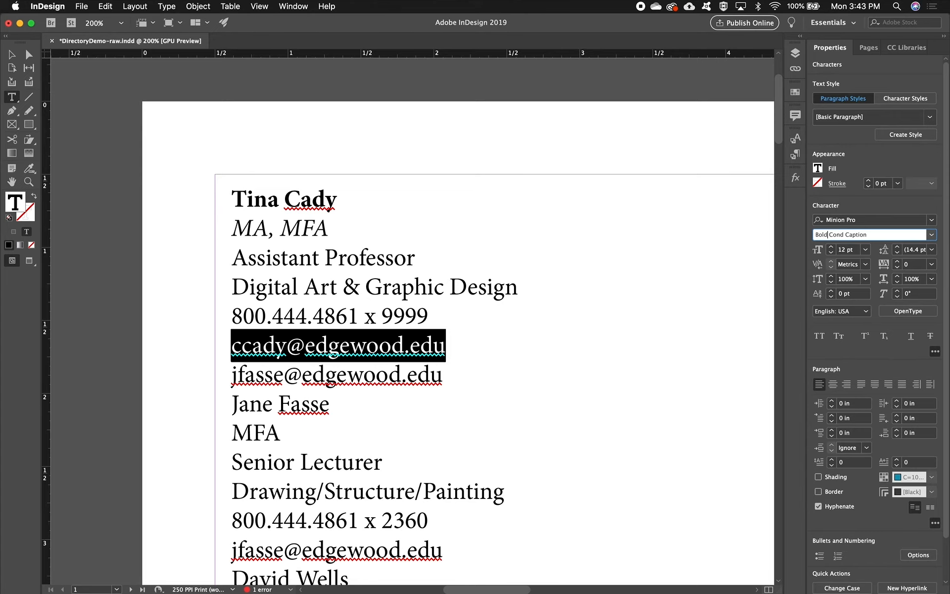
key(Return)
text(C)
key(Return)
text(I)
key(Return)
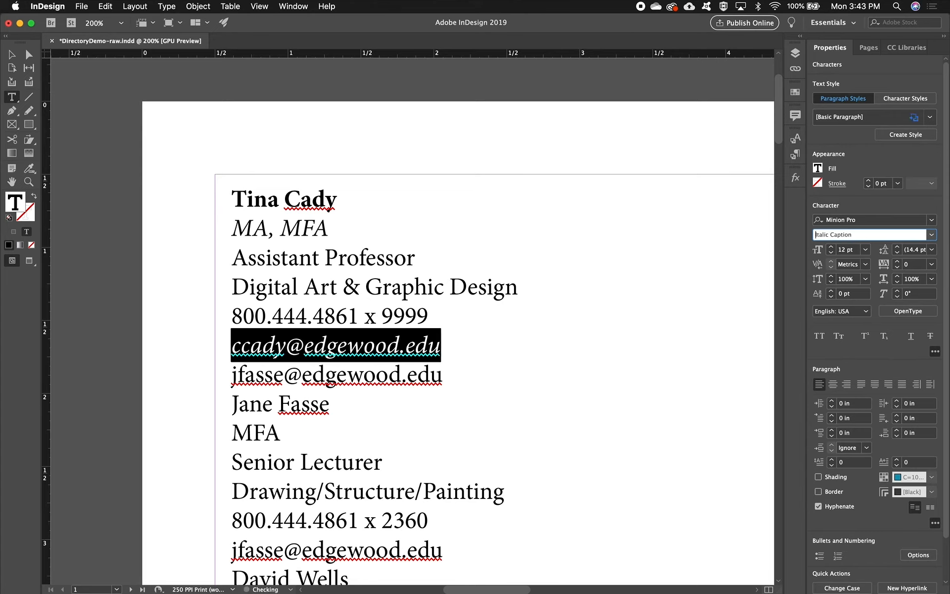
text(M)
key(Return)
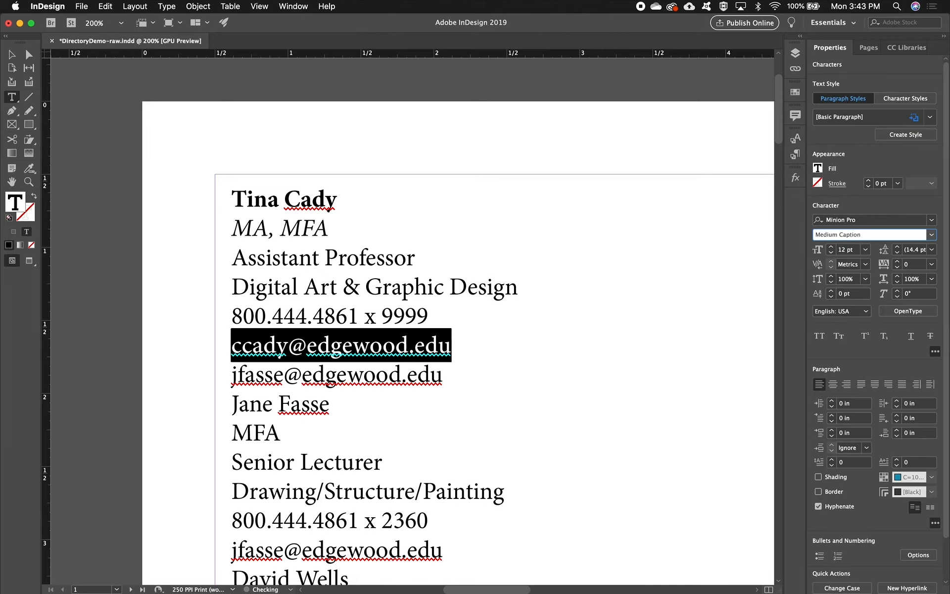
text(S)
key(Return)
text(B)
key(Return)
text(B)
key(Return)
text(B)
key(Return)
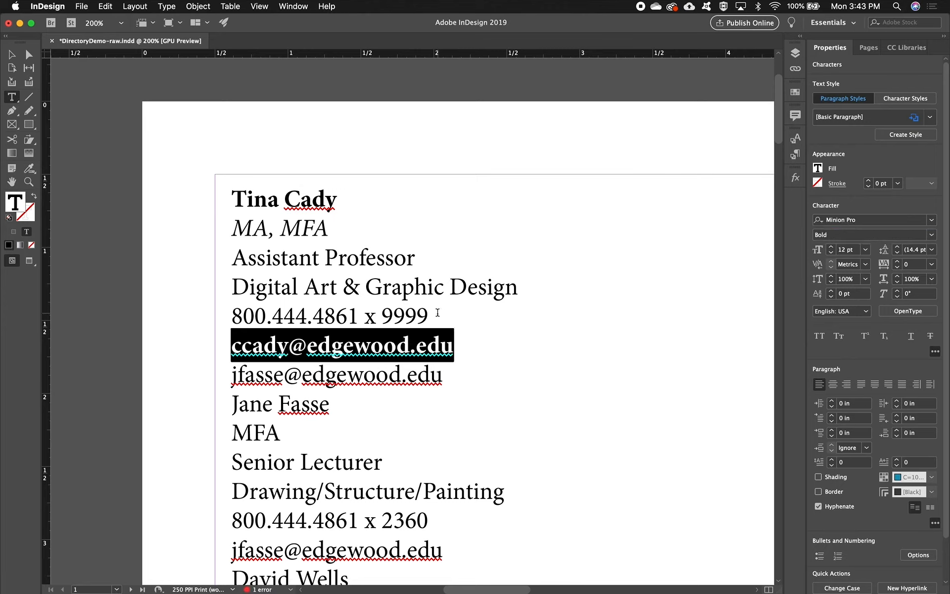
click(364, 296)
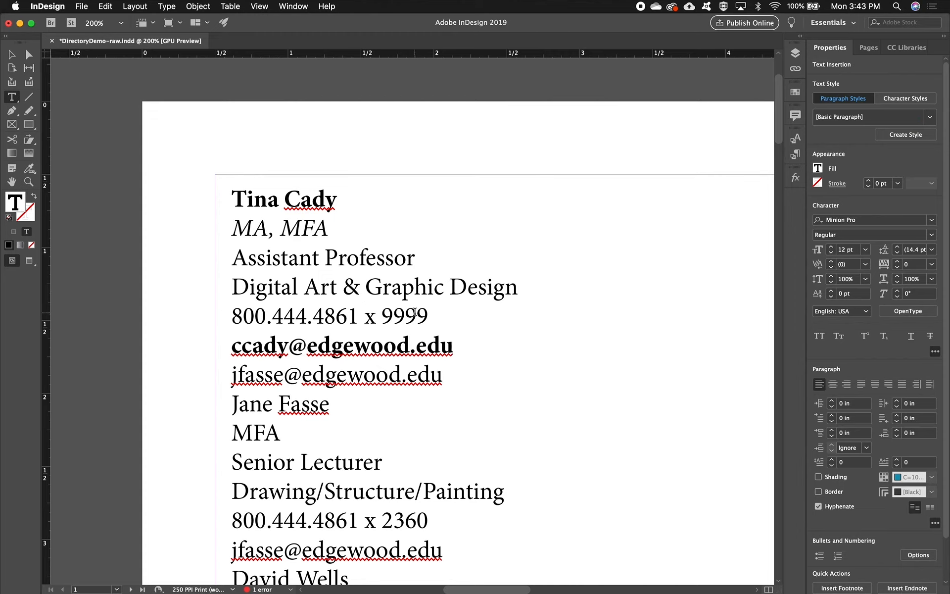
Step: Delete the stray e-mail line between the first and second directory entries, including its empty paragraph
click(463, 341)
drag(453, 378, 187, 365)
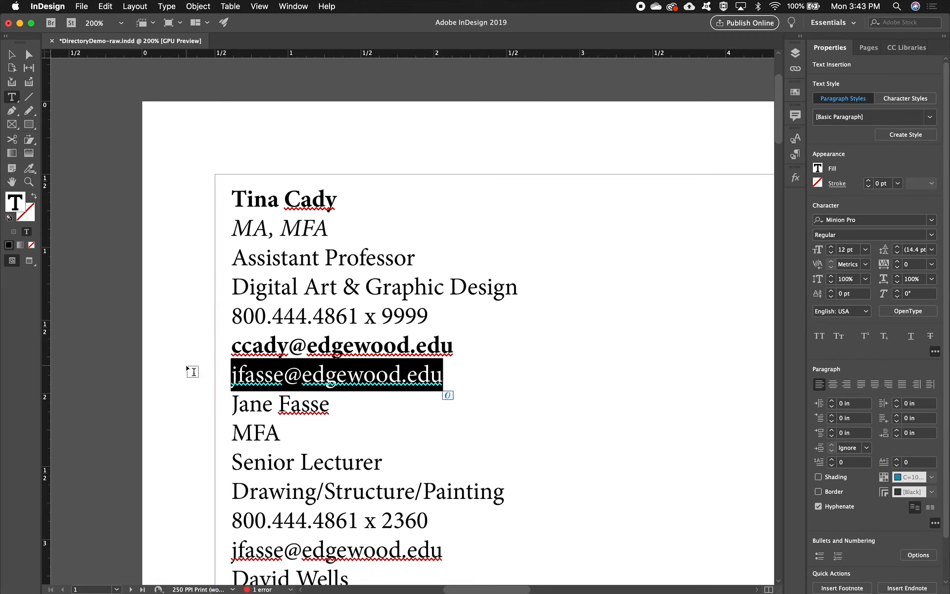
key(BackSpace)
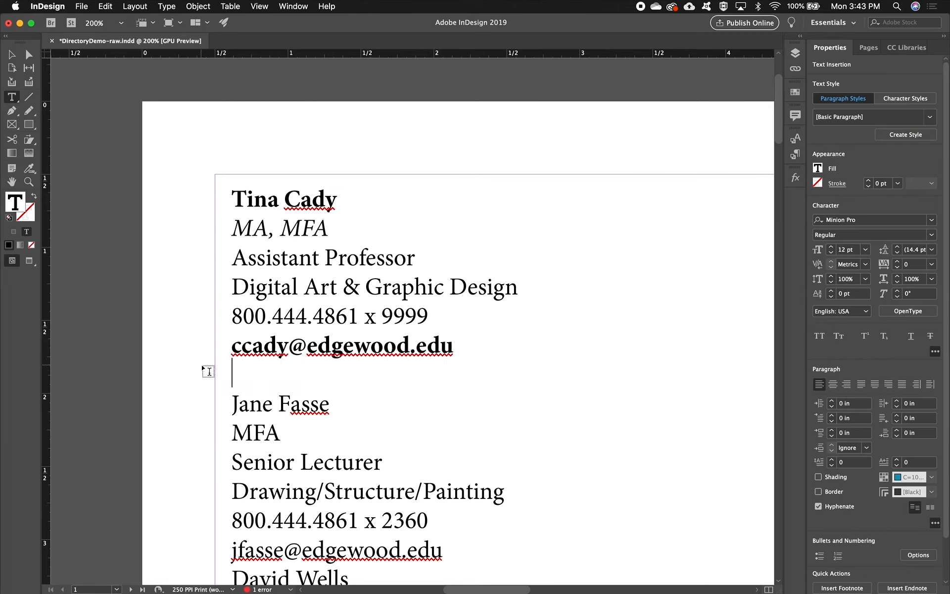
key(BackSpace)
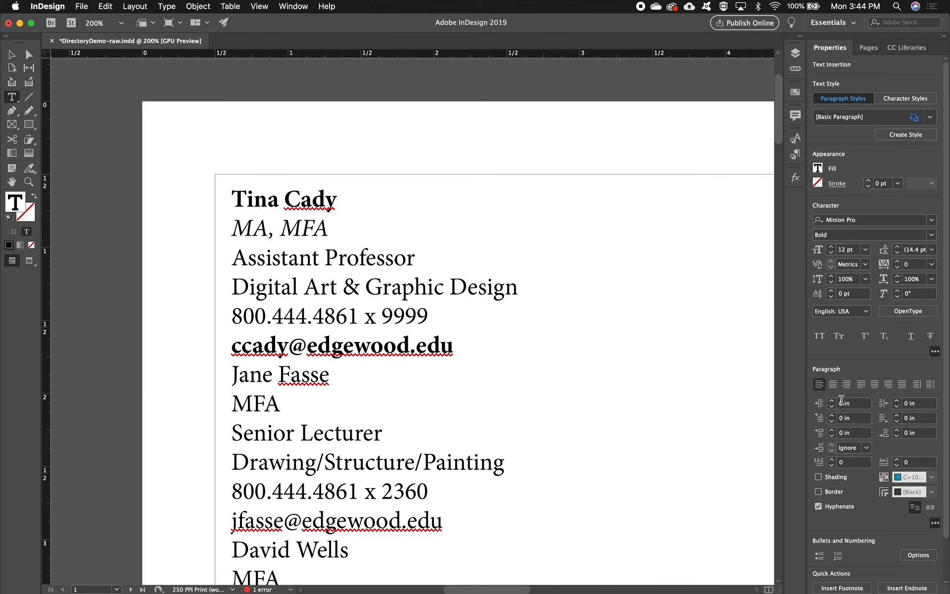
Step: Show the floating Paragraph settings beside the text and set the space after the first entry's e-mail line to 0.0625 in
click(293, 7)
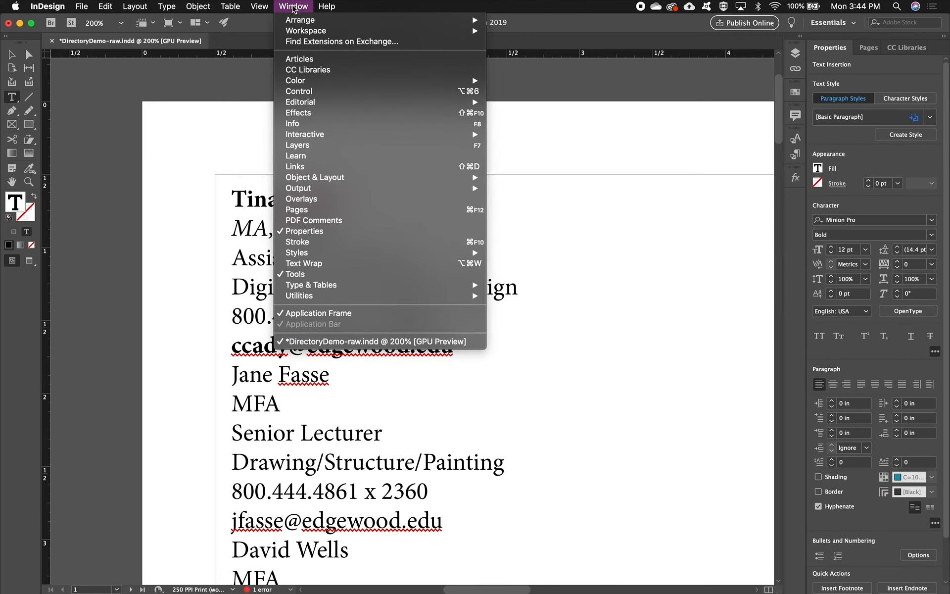
mouse_move(337, 286)
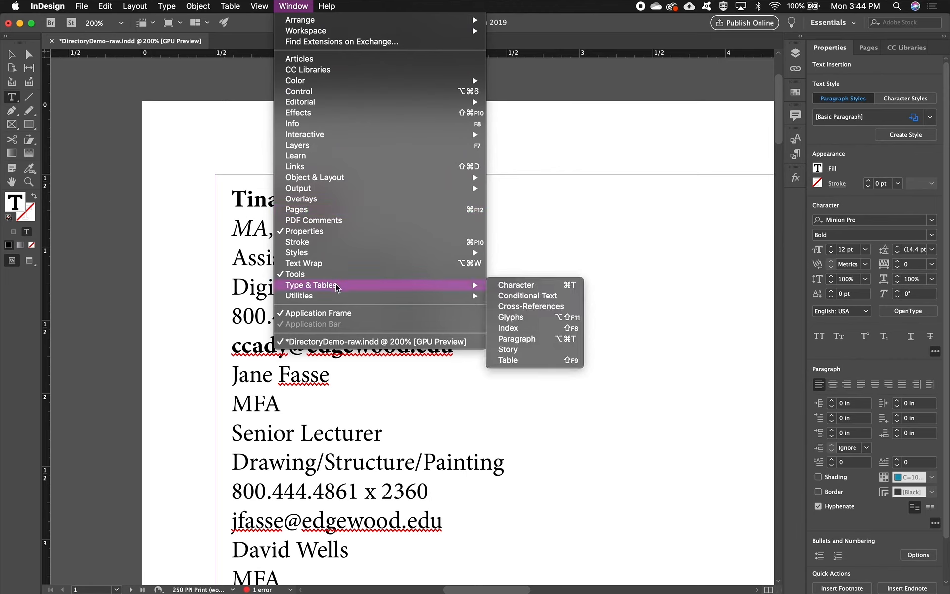
click(548, 340)
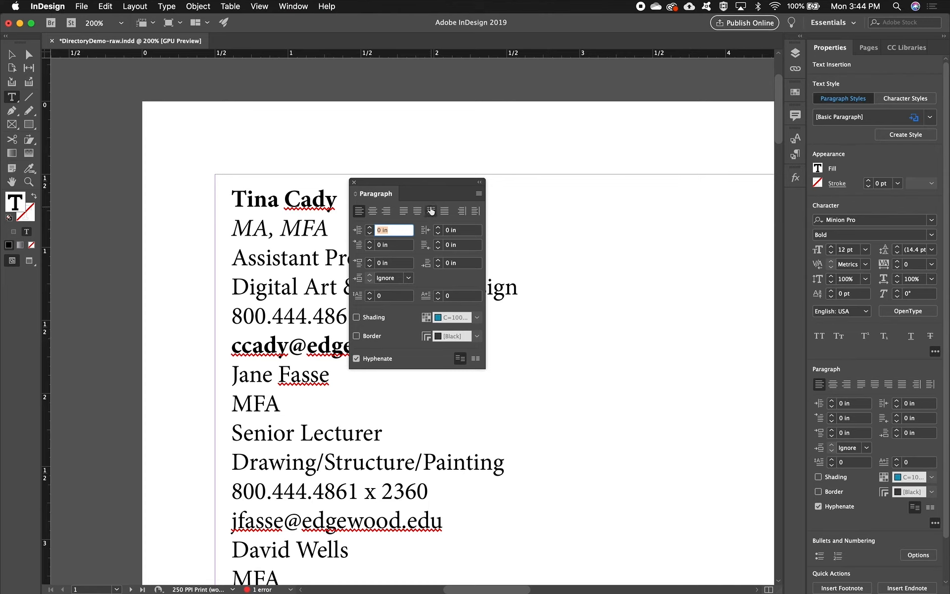
drag(421, 187, 701, 297)
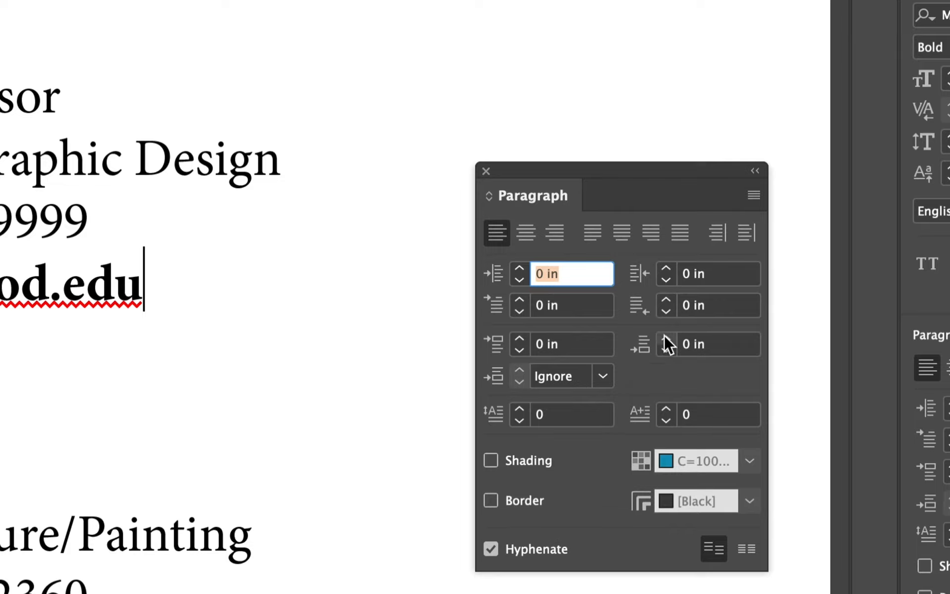
click(666, 339)
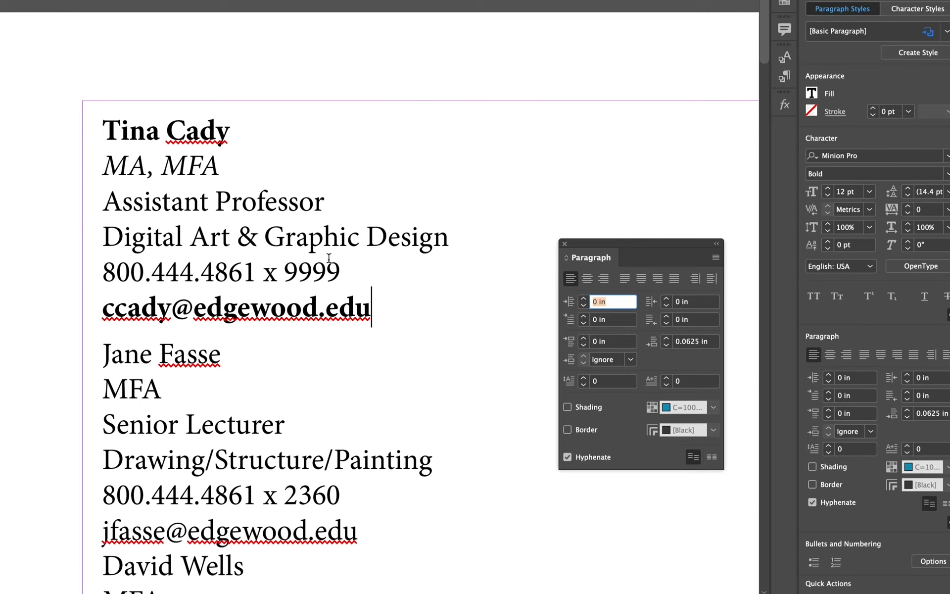
click(379, 308)
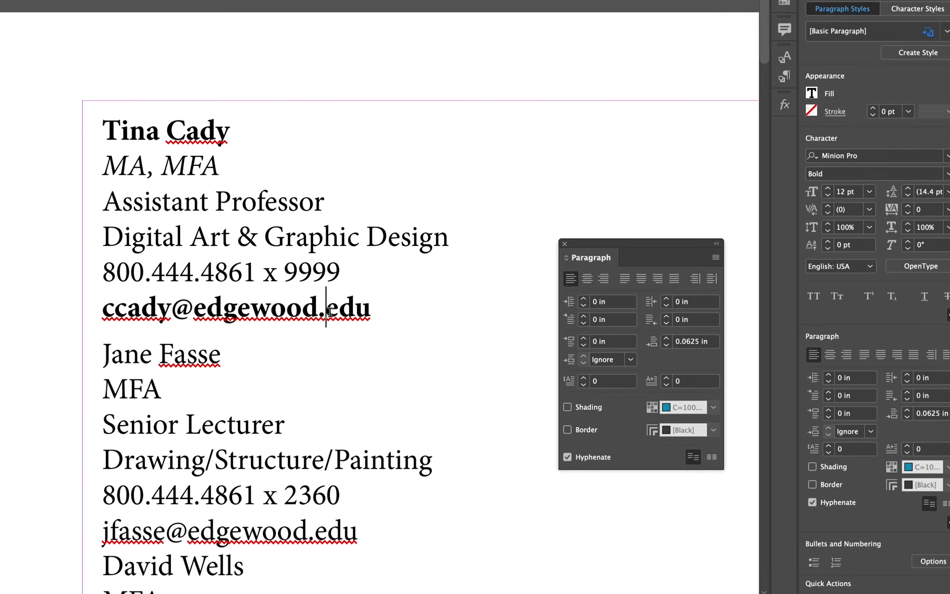
Step: Set the leading of all six lines in the first directory entry to 13 pt
mouse_move(102, 120)
mouse_down()
mouse_move(97, 330)
mouse_move(106, 338)
mouse_up()
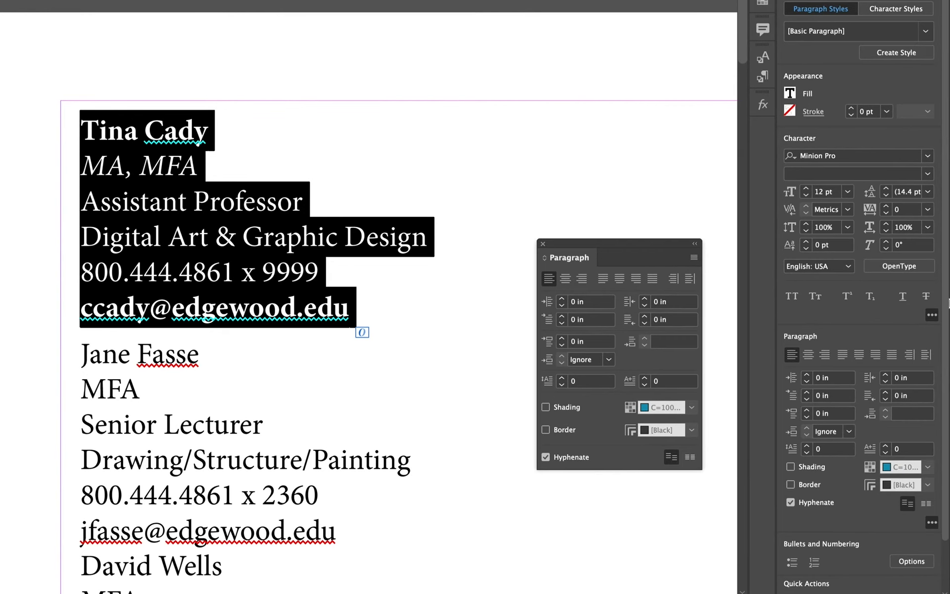
click(883, 194)
click(888, 196)
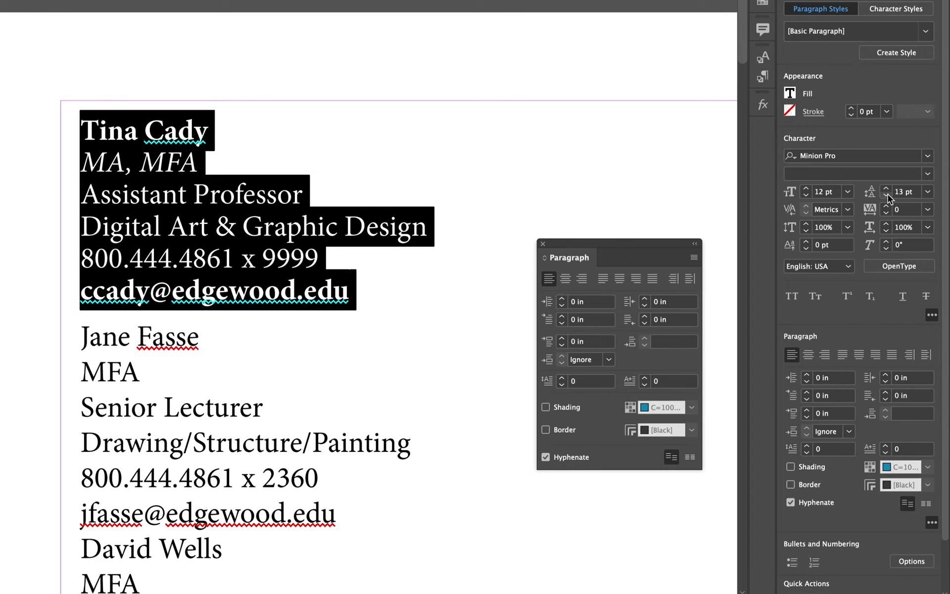
click(193, 348)
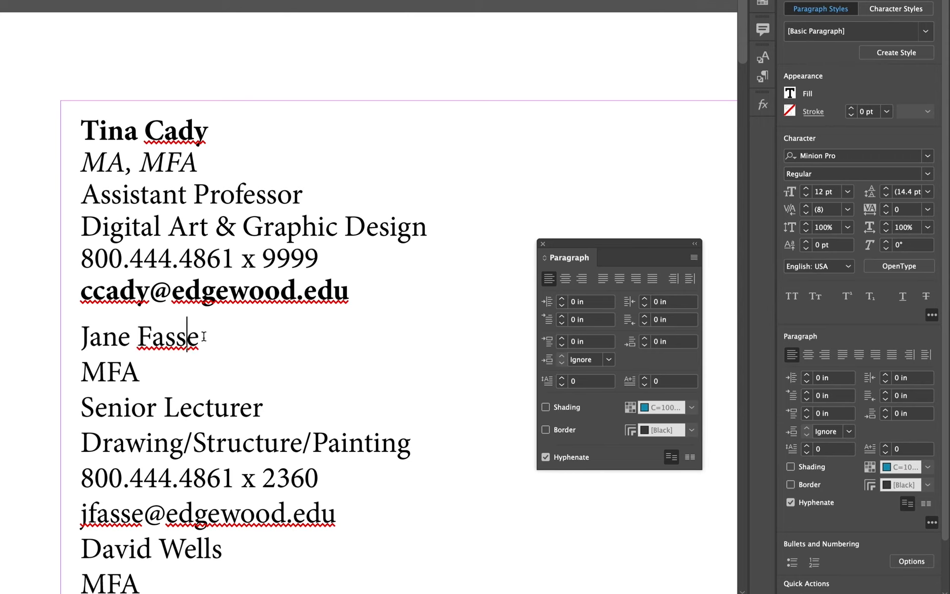
Step: View the directory page in Preview mode with the text frame deselected
key(Escape)
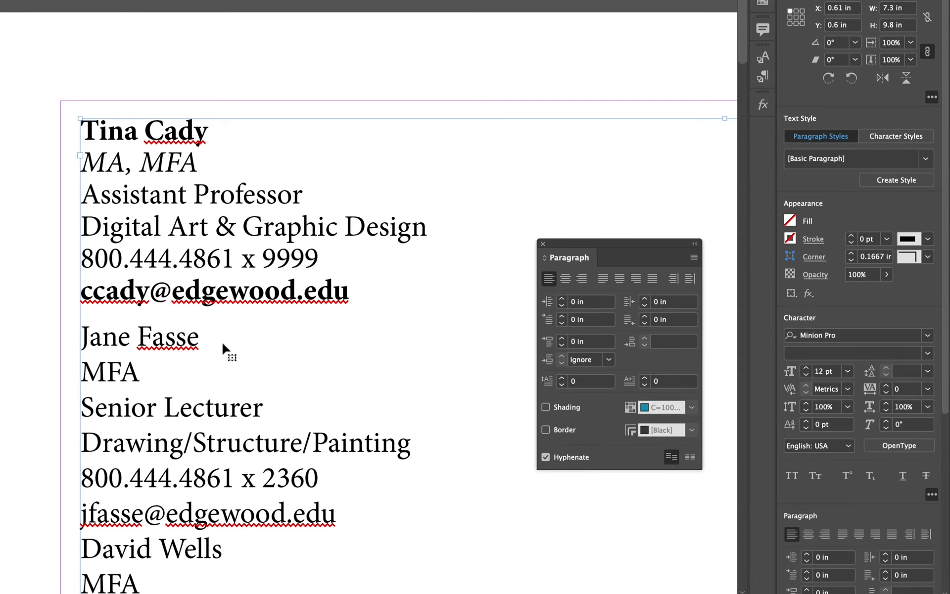
key(w)
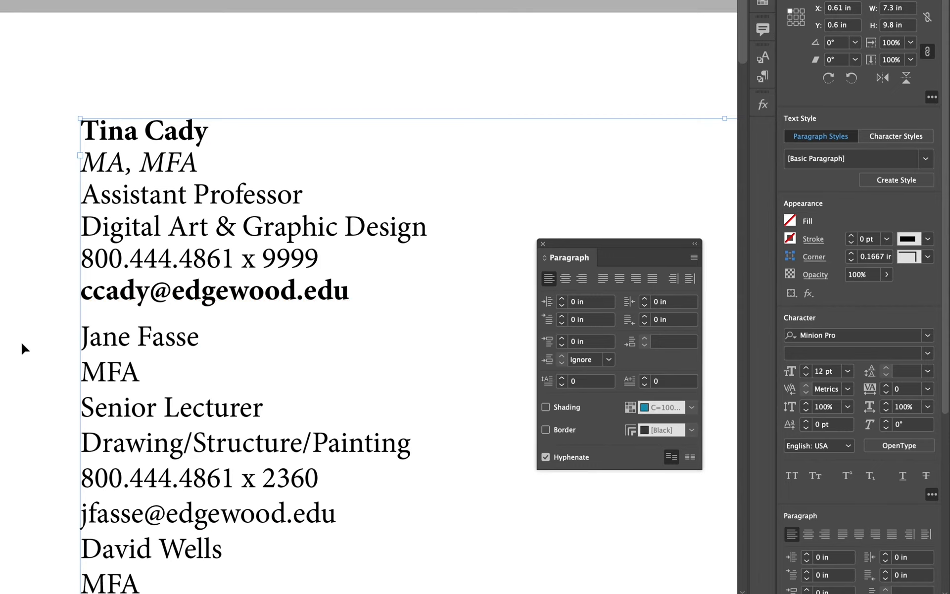
click(37, 339)
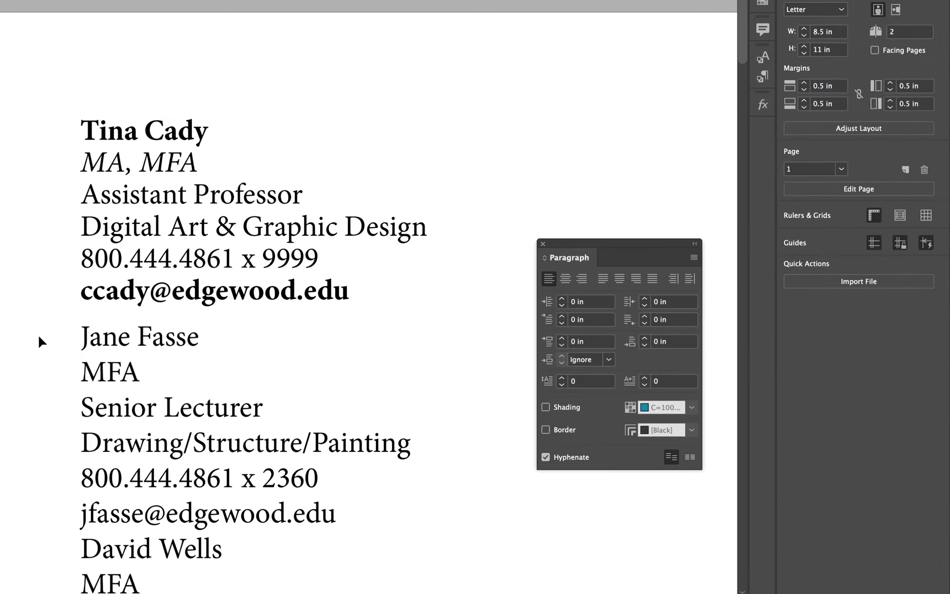
Step: Set the degree line of the first entry to 10 pt type with 11 pt leading
double_click(167, 166)
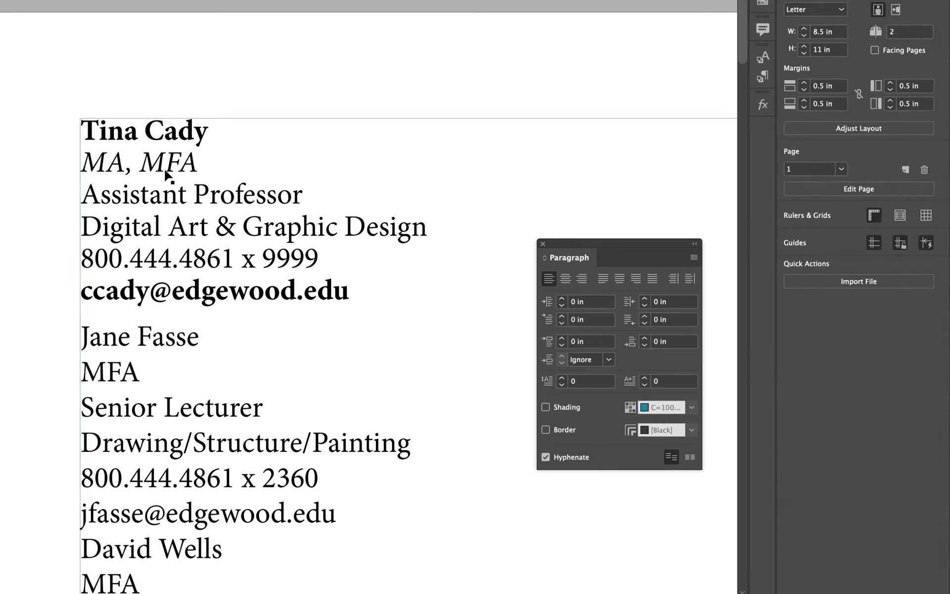
triple_click(203, 168)
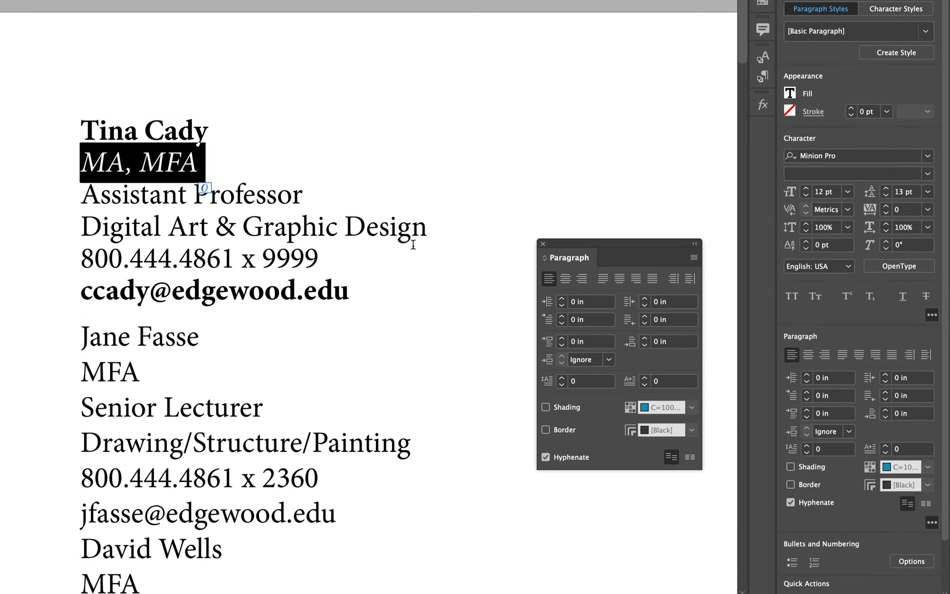
click(806, 195)
click(805, 195)
click(886, 196)
click(885, 196)
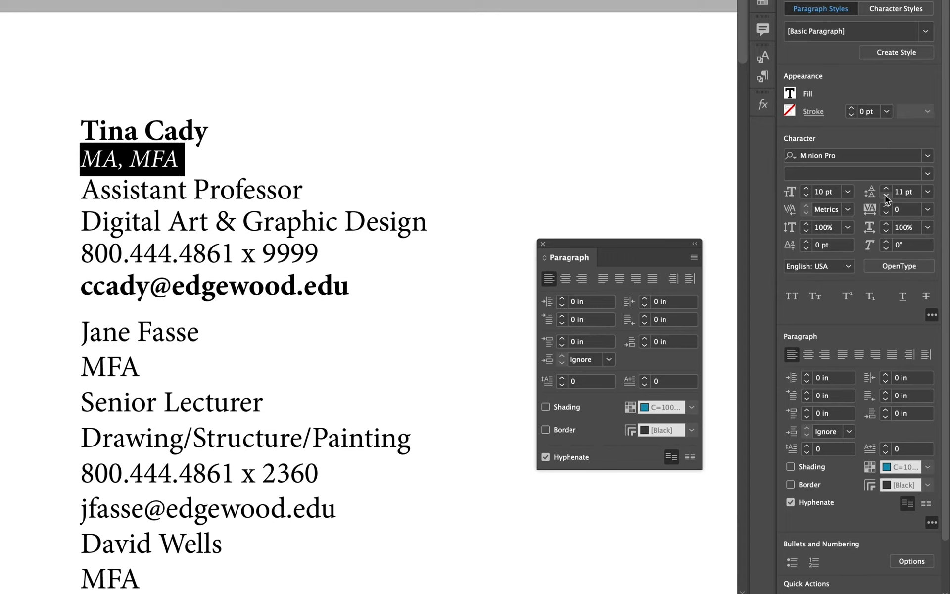
click(130, 158)
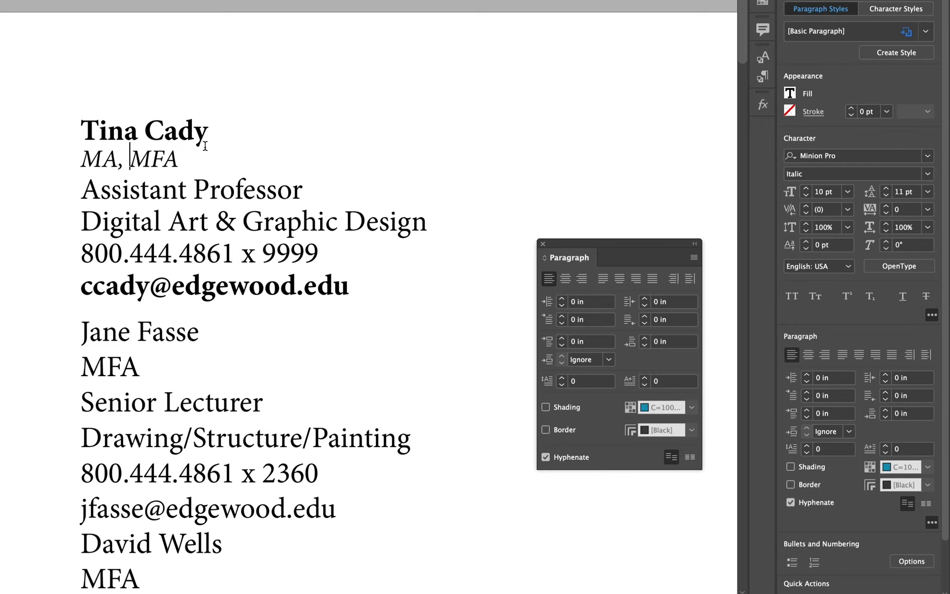
Step: Set the font size of the name line in the first directory entry to 14 pt
drag(208, 140, 60, 131)
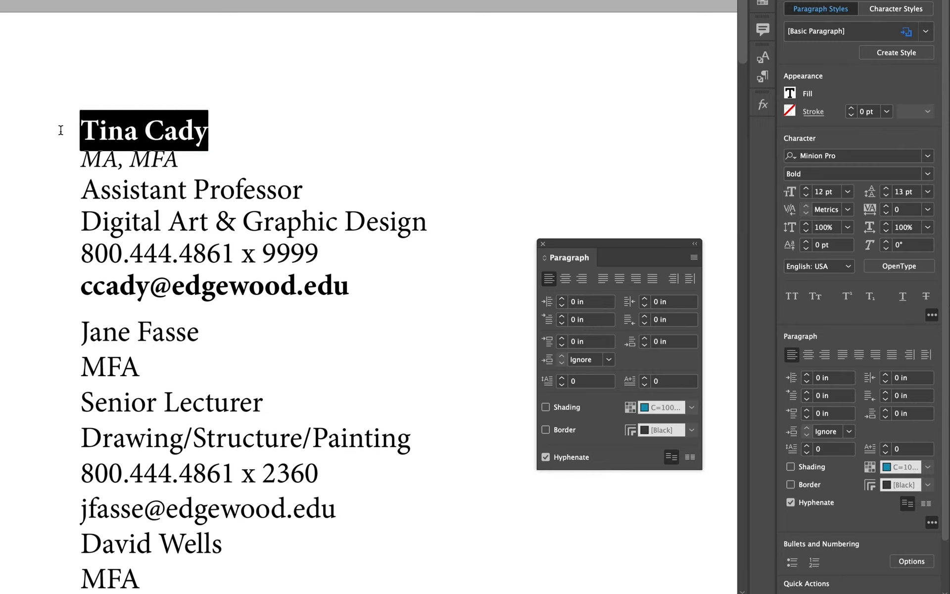
triple_click(94, 132)
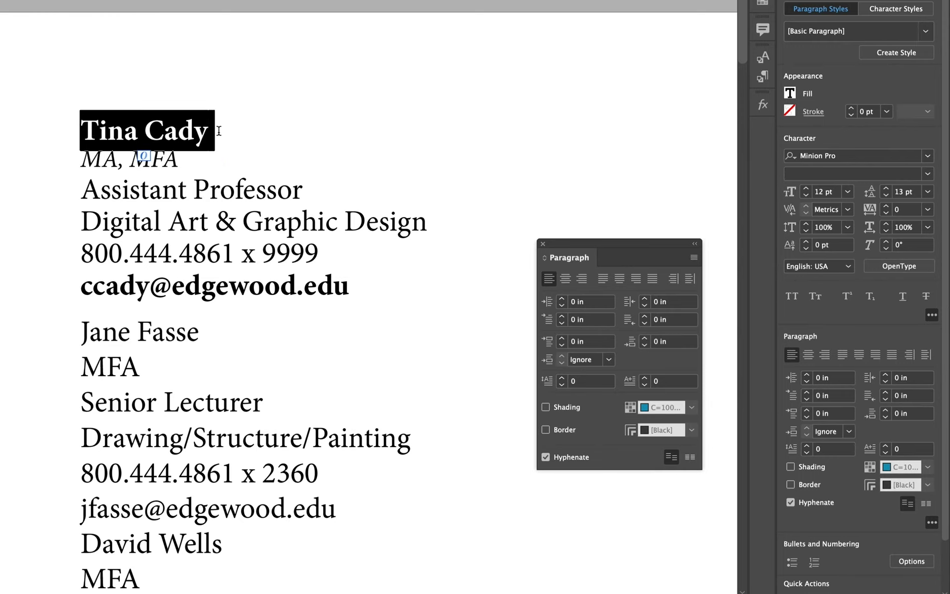
click(807, 189)
click(806, 189)
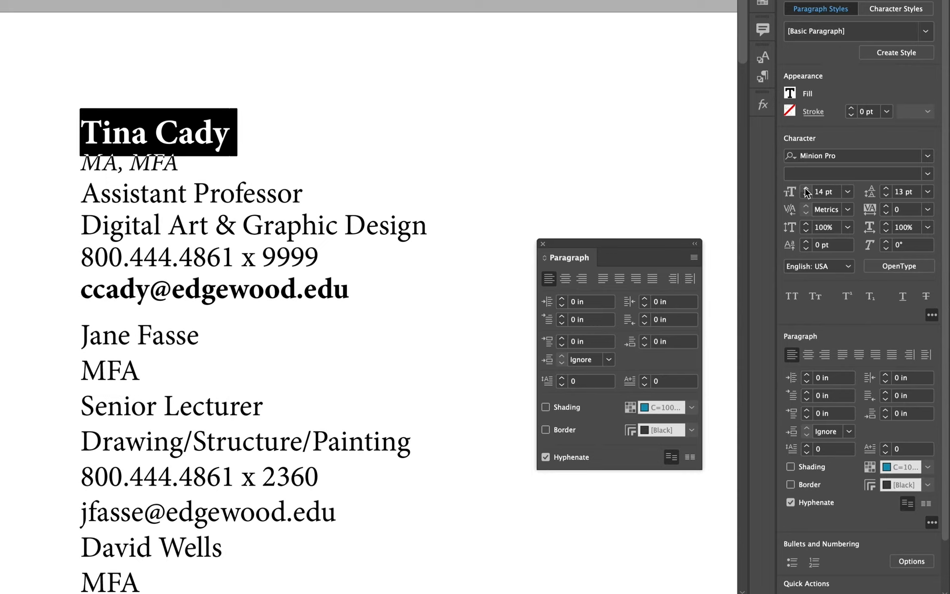
click(173, 134)
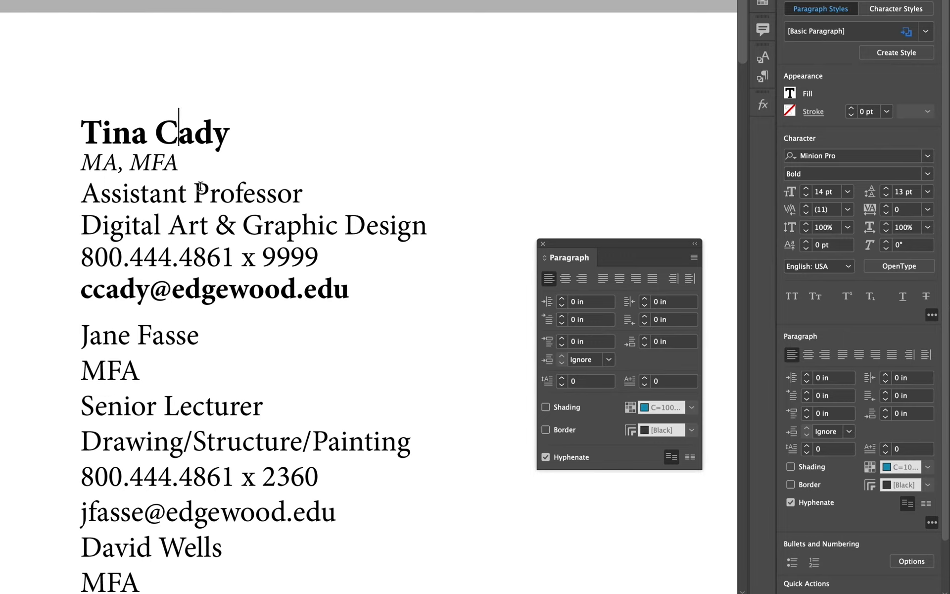
drag(200, 187, 202, 244)
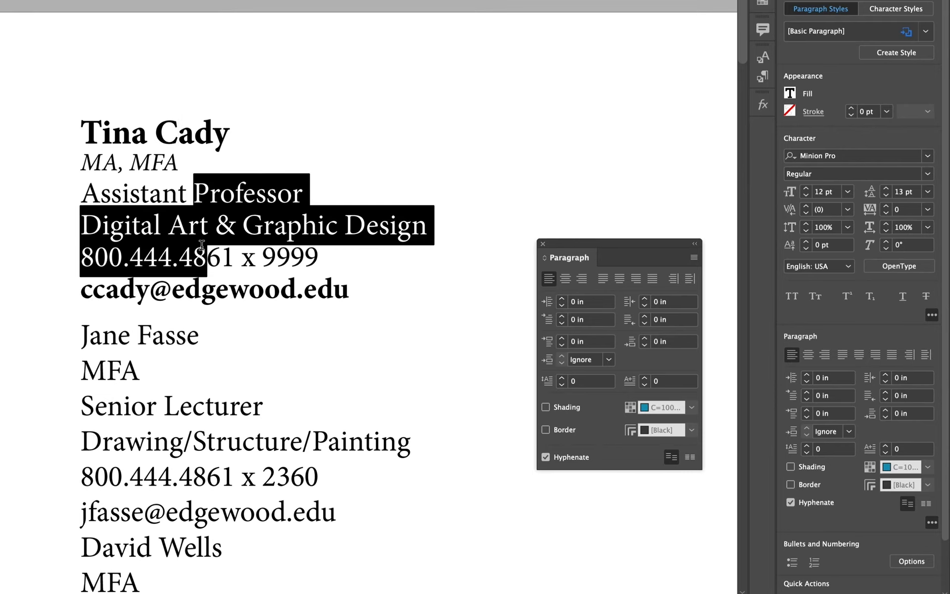
click(202, 244)
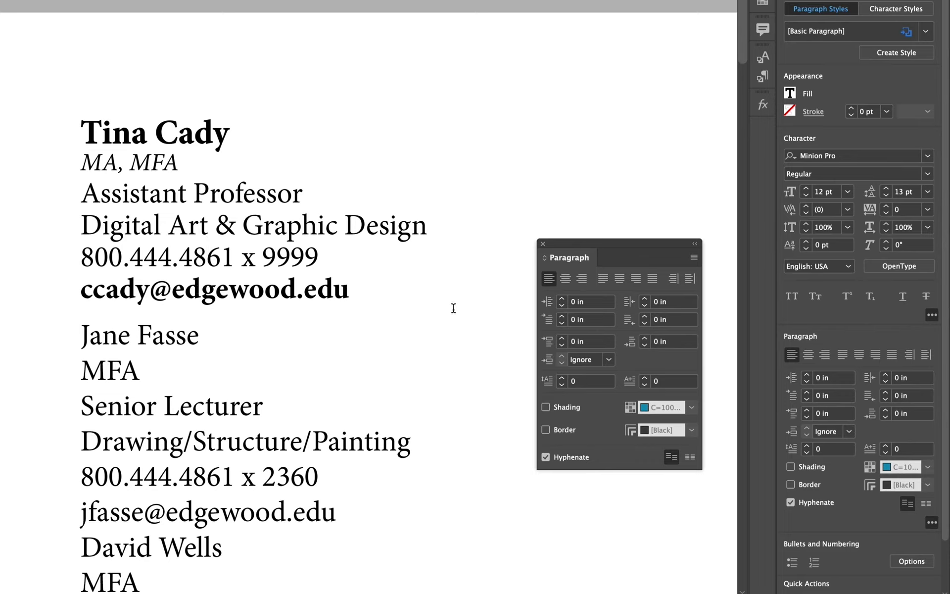
Step: Dismiss the floating paragraph settings and bring up the document's list of paragraph styles
click(543, 244)
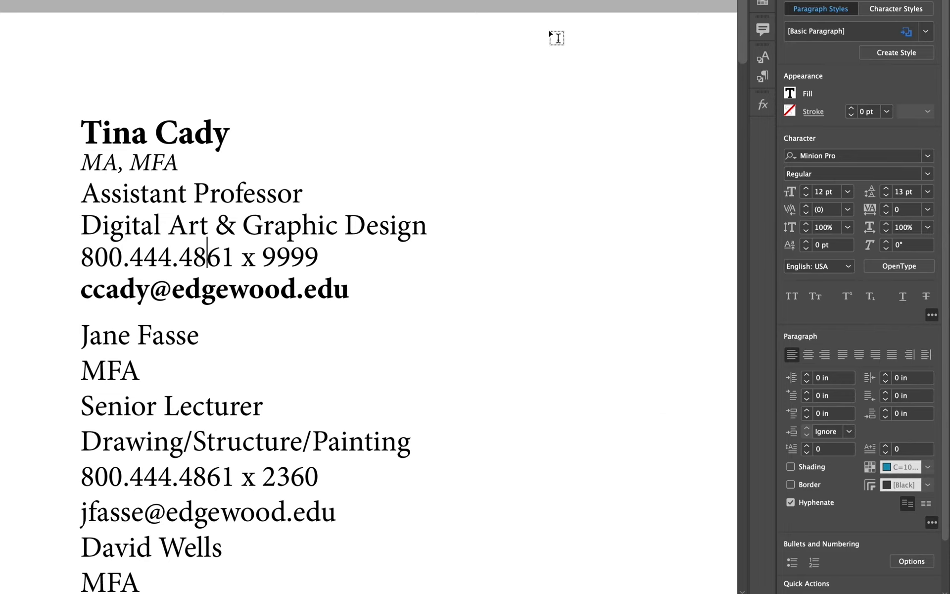
scroll(547, 79, up, 3)
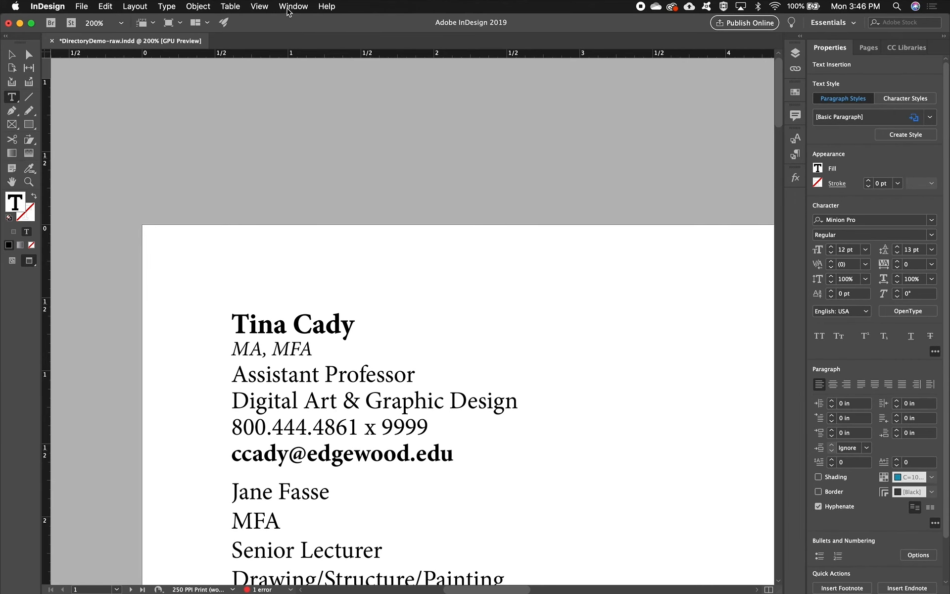
click(292, 6)
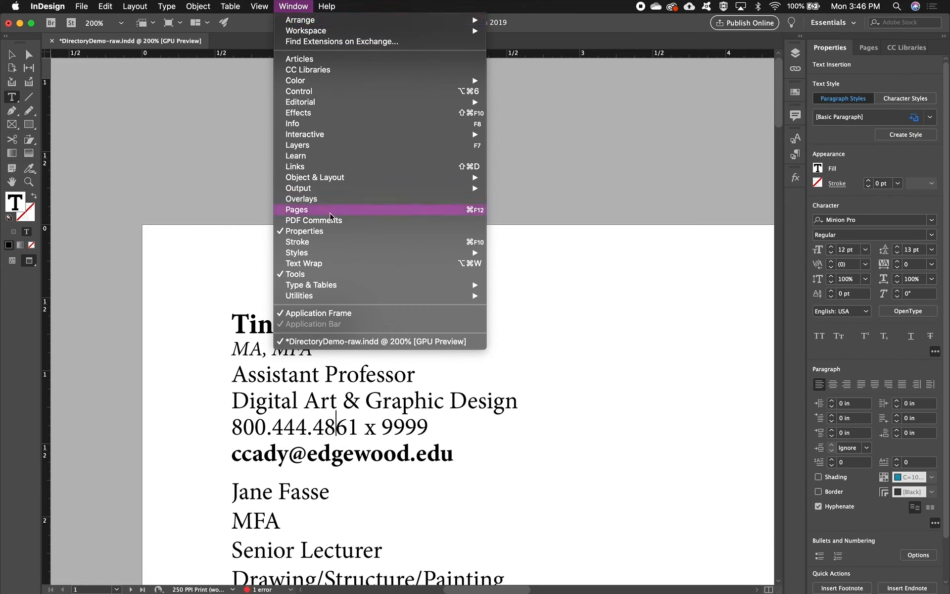
mouse_move(332, 257)
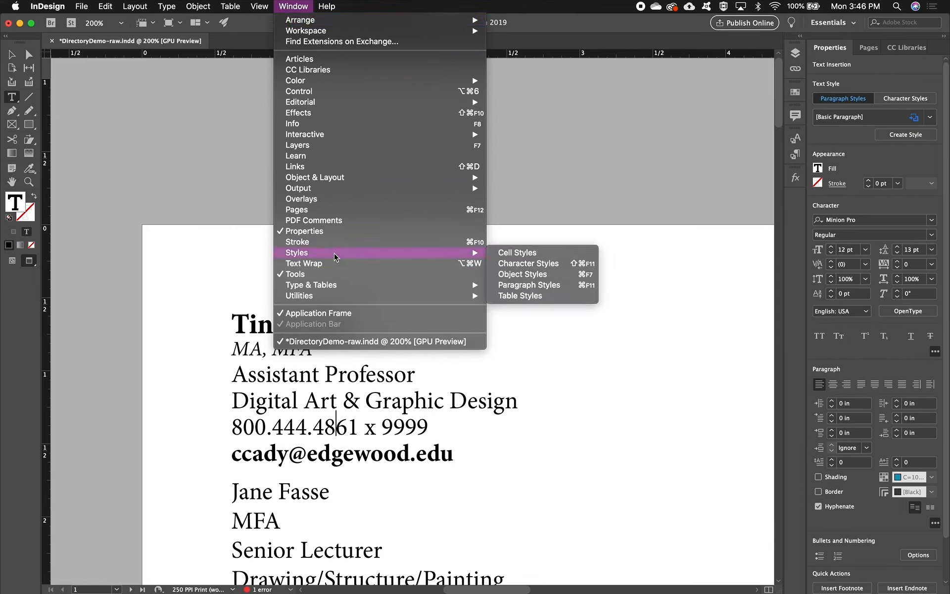
click(547, 291)
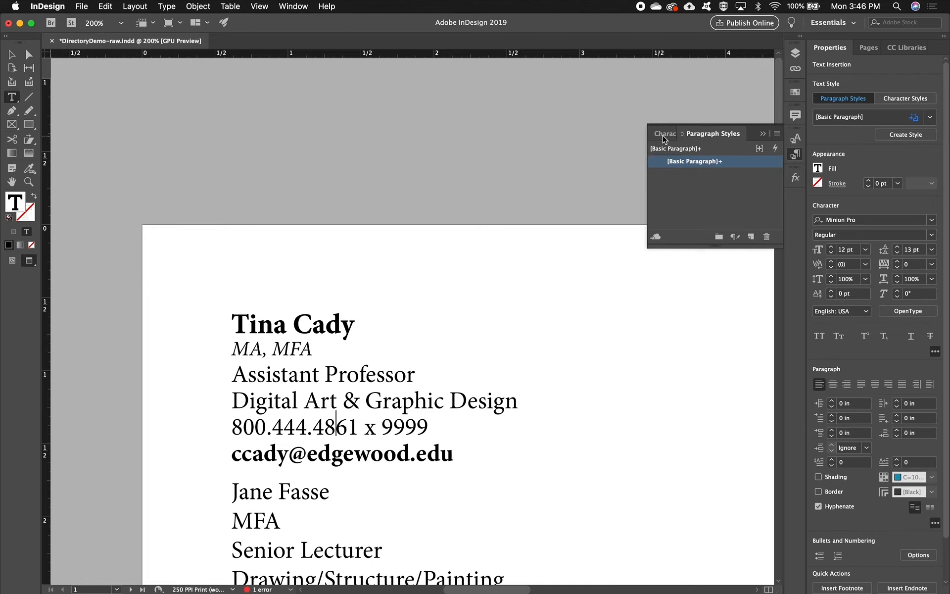
click(663, 138)
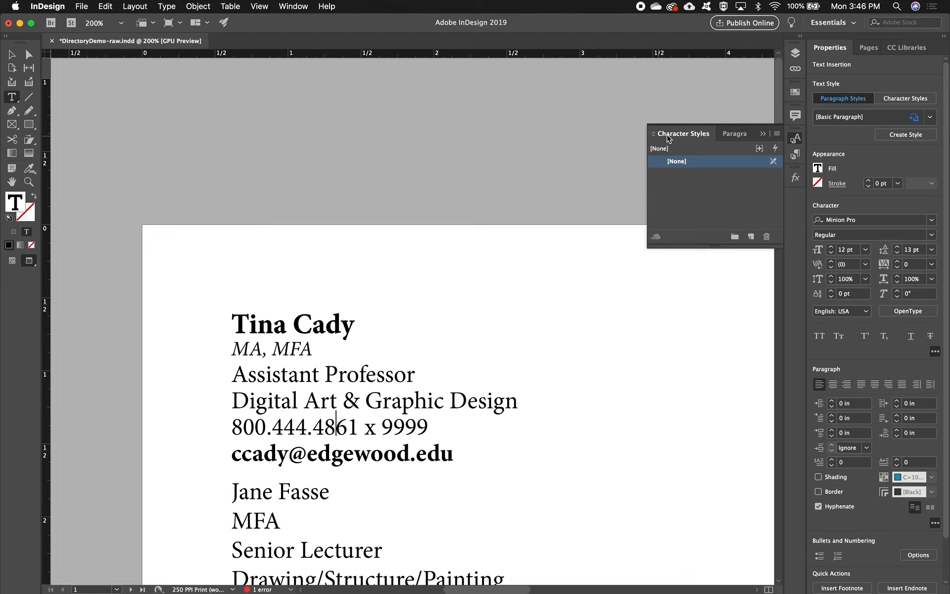
click(730, 135)
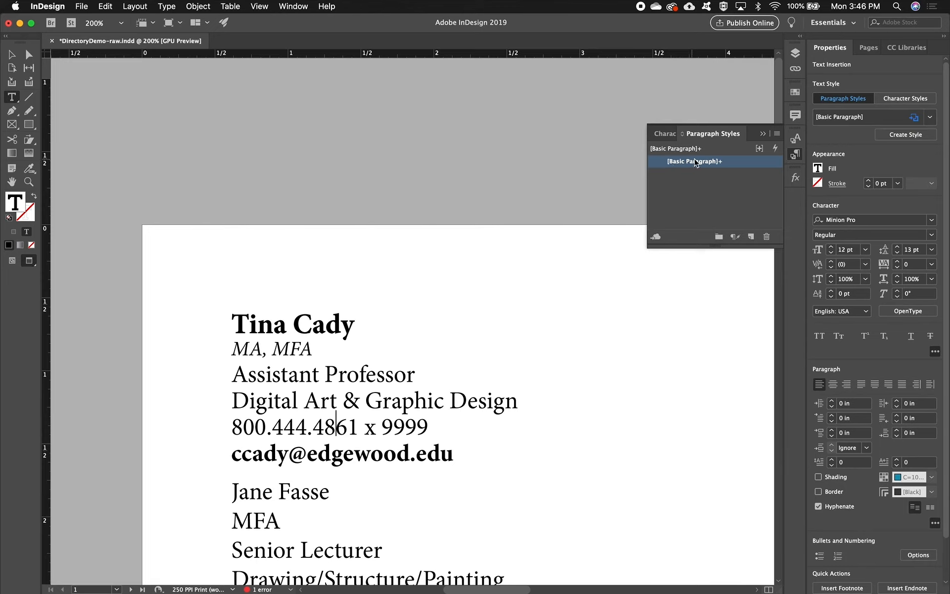
mouse_move(726, 162)
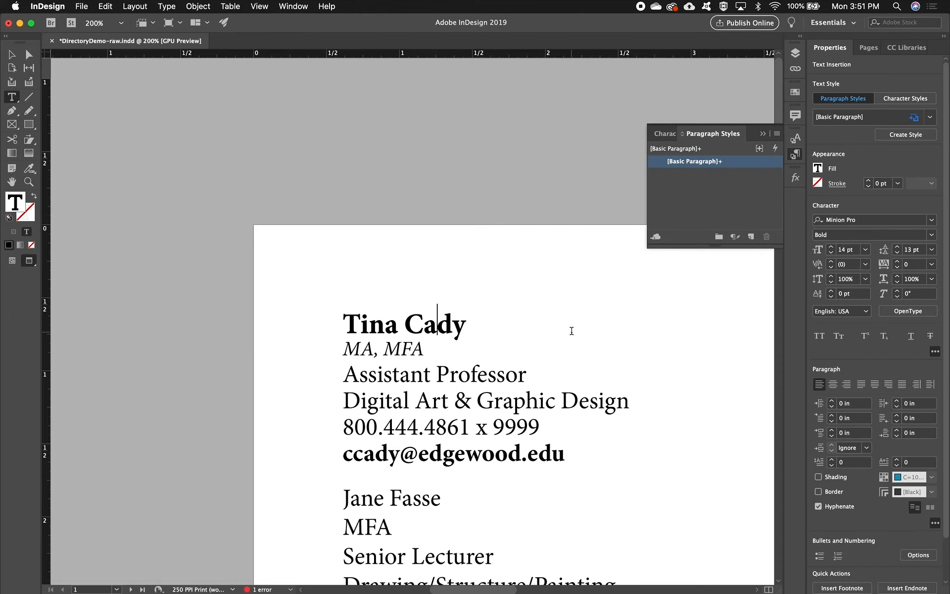
Step: Create a paragraph style from the formatted name line of the first directory entry and name it Name
click(370, 324)
drag(452, 327, 373, 326)
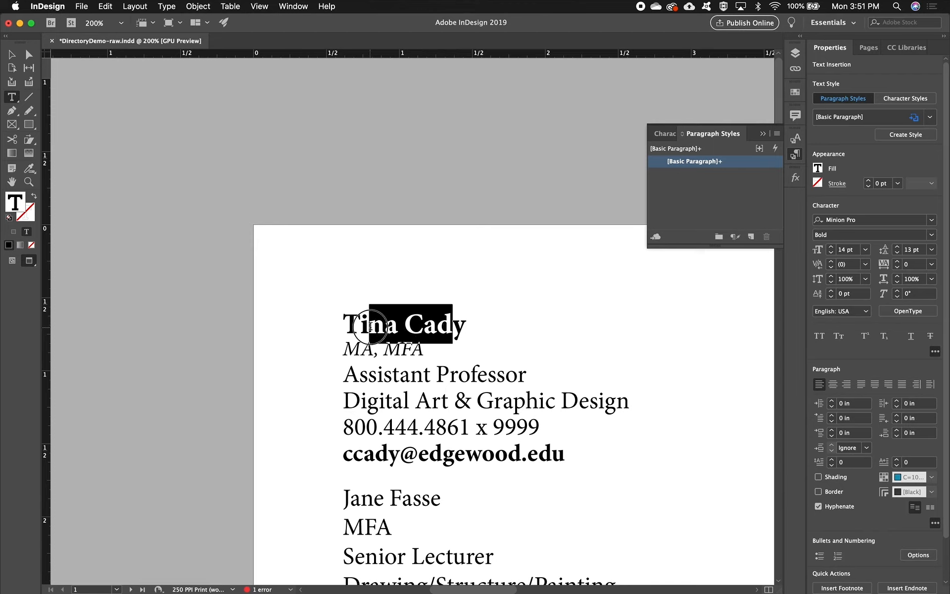
click(385, 326)
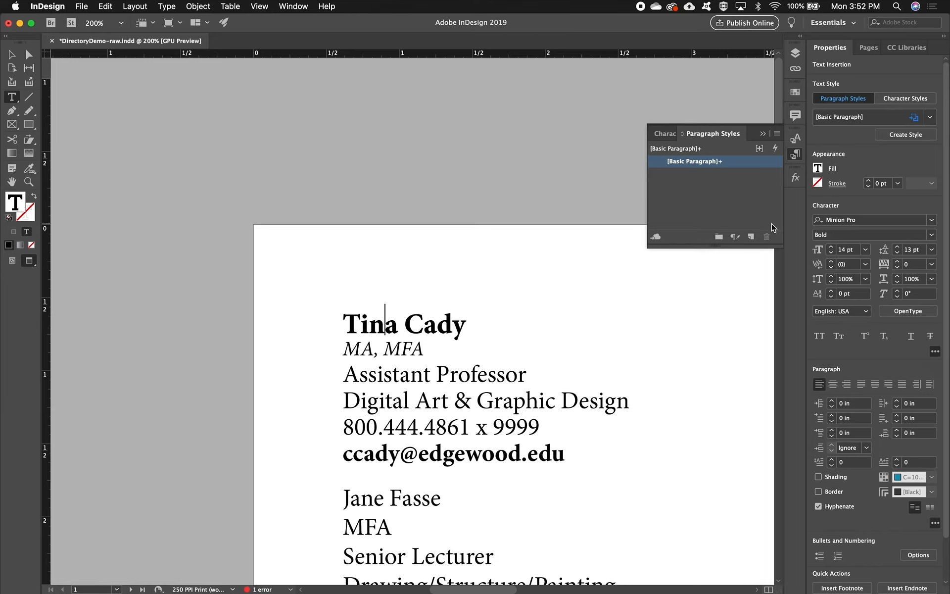
click(751, 239)
double_click(729, 175)
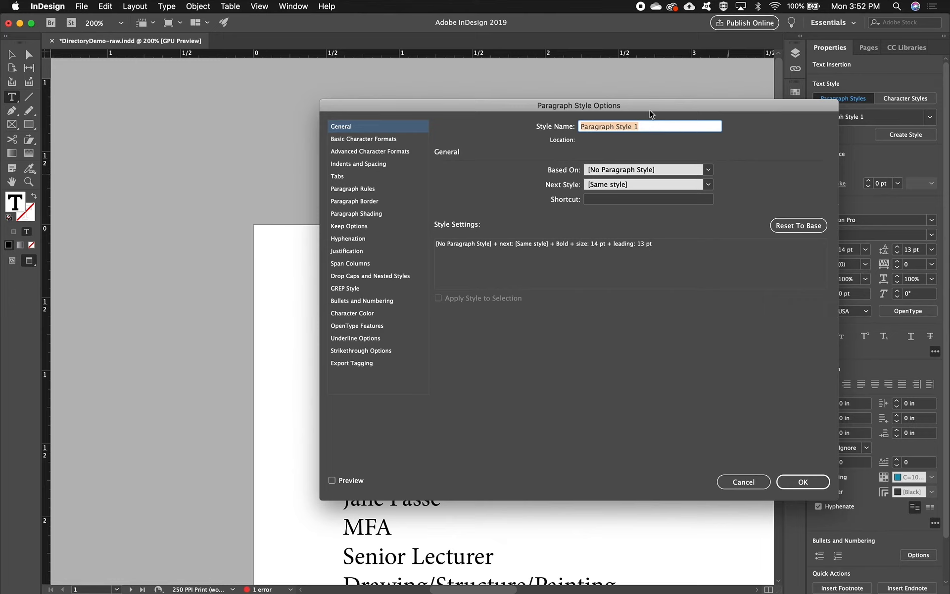
text(Name)
Step: Review the Name style's basic character formats and assign it the shortcut Cmd+Num 1
click(371, 141)
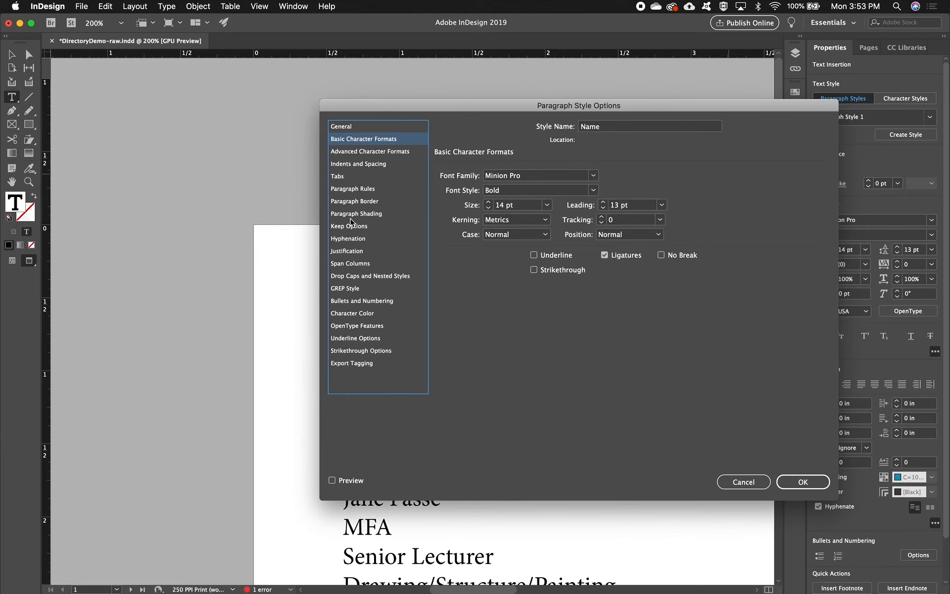
click(358, 127)
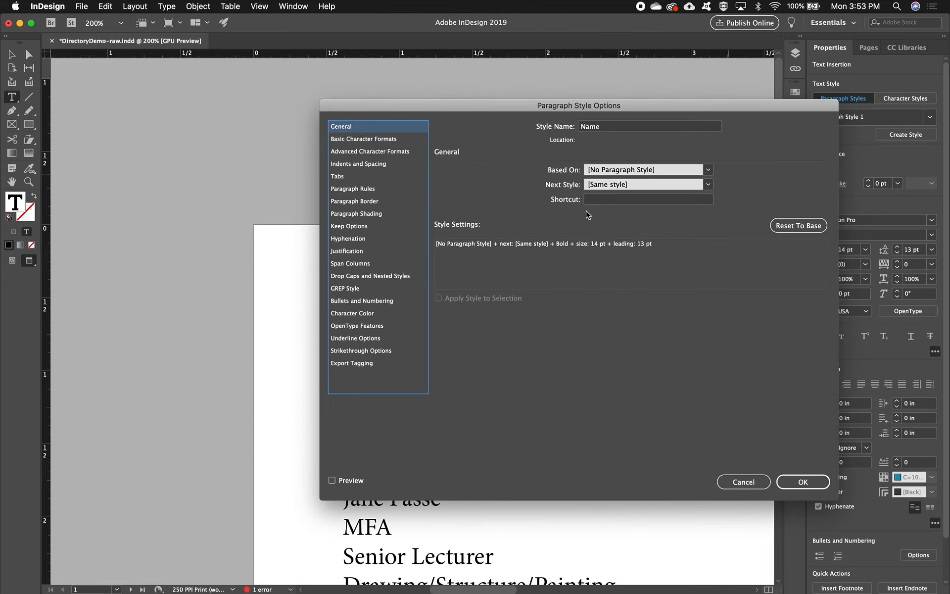
click(603, 201)
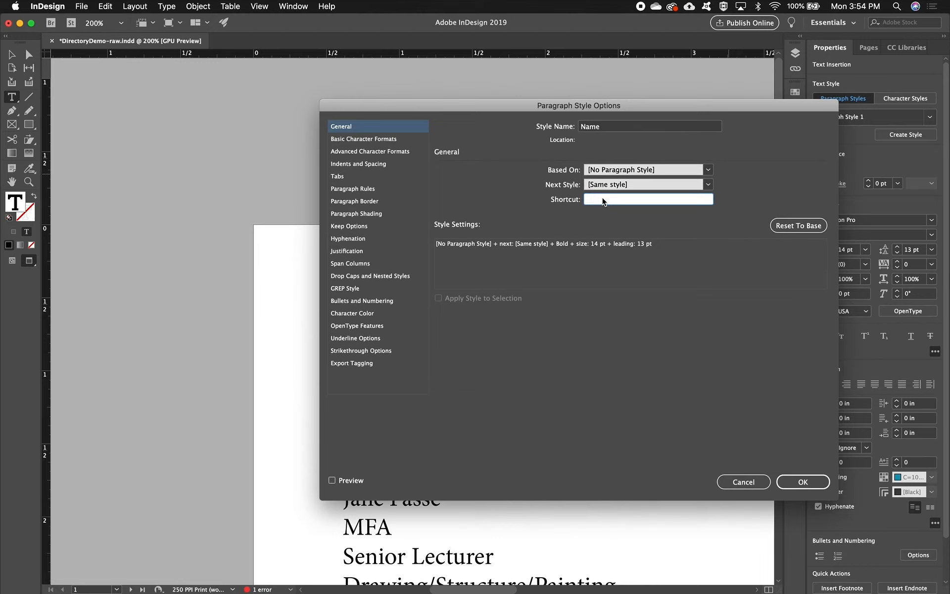
key(super+KP_1)
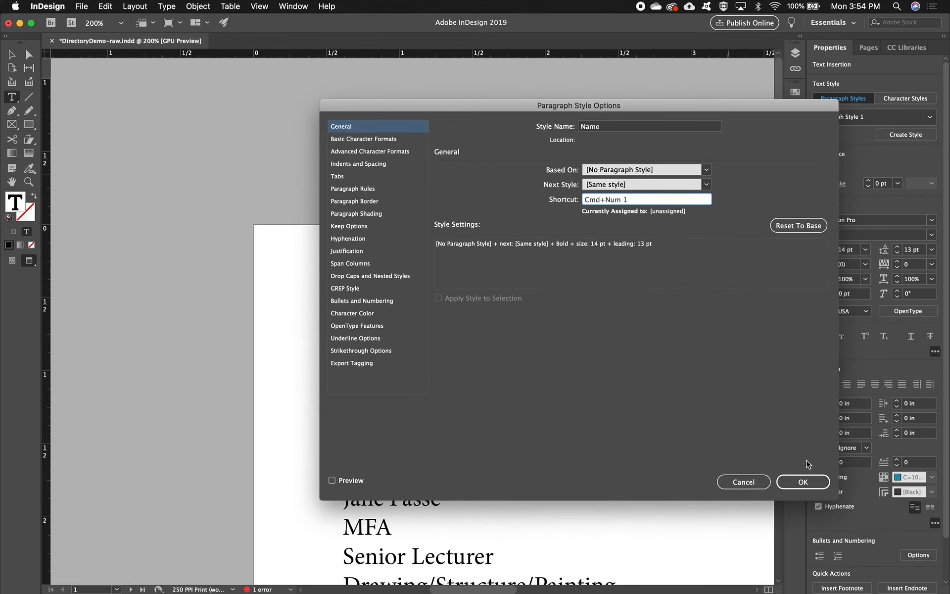
click(803, 482)
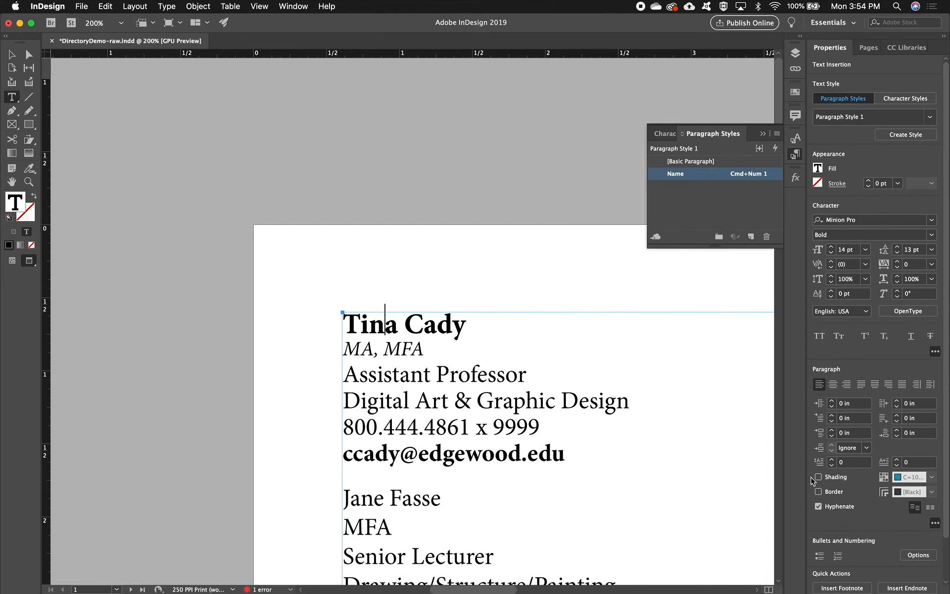
Step: Apply the Name paragraph style to the name lines of the second and third directory entries
drag(544, 438, 419, 212)
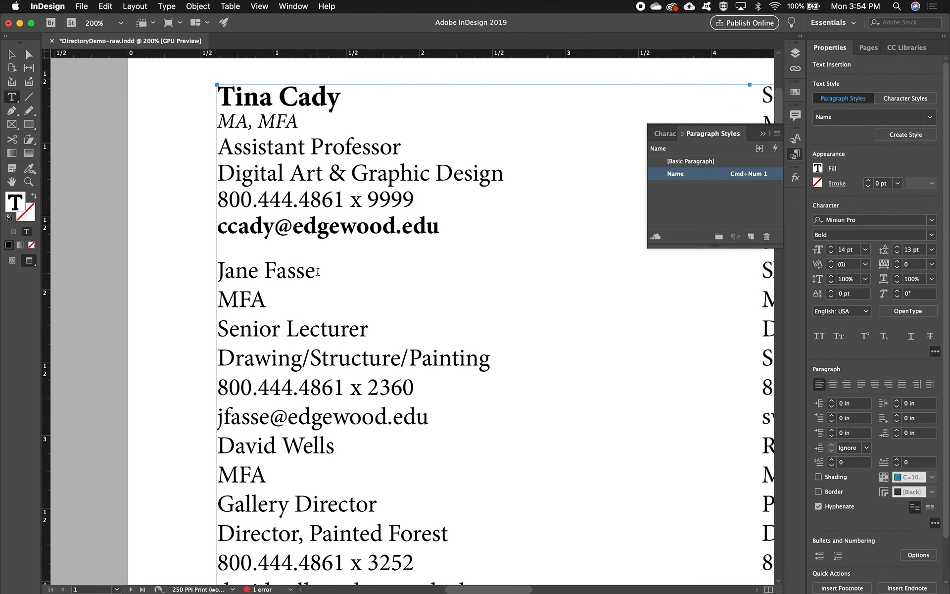
click(289, 271)
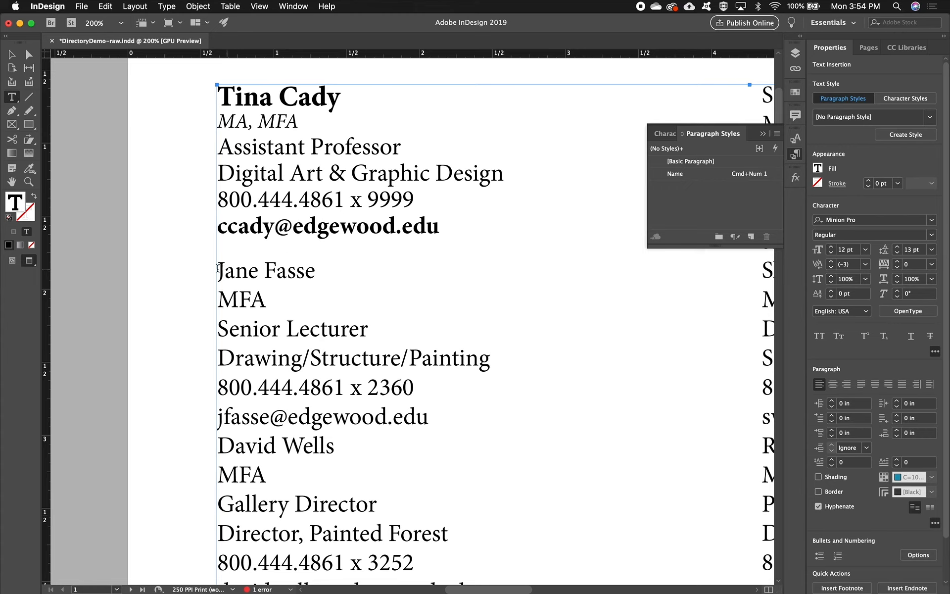
click(695, 175)
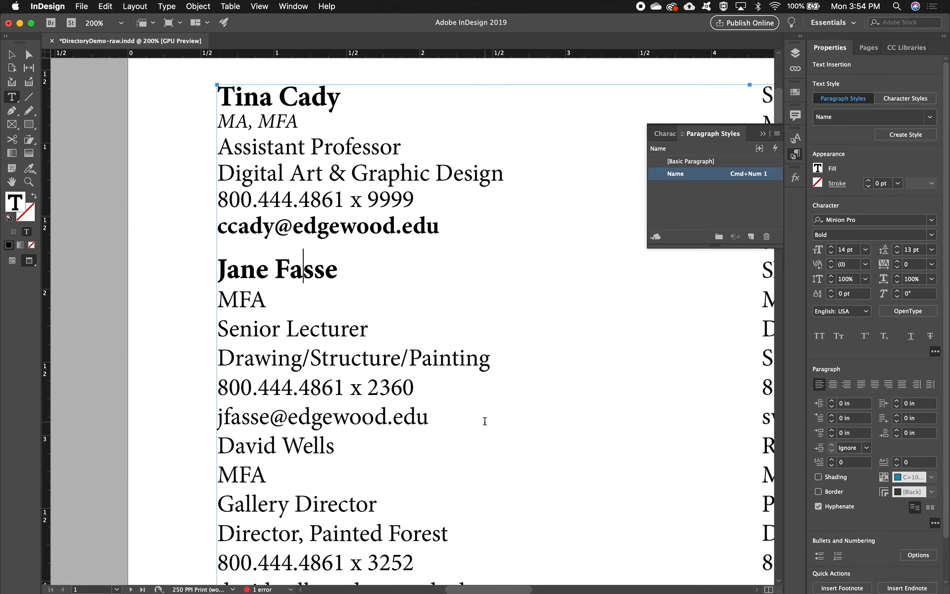
click(306, 447)
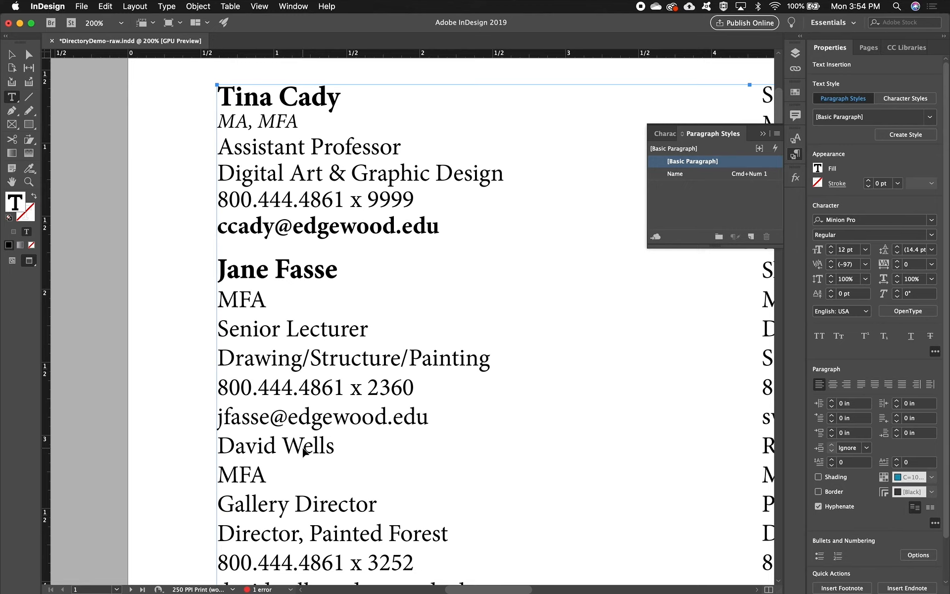
key(super+KP_1)
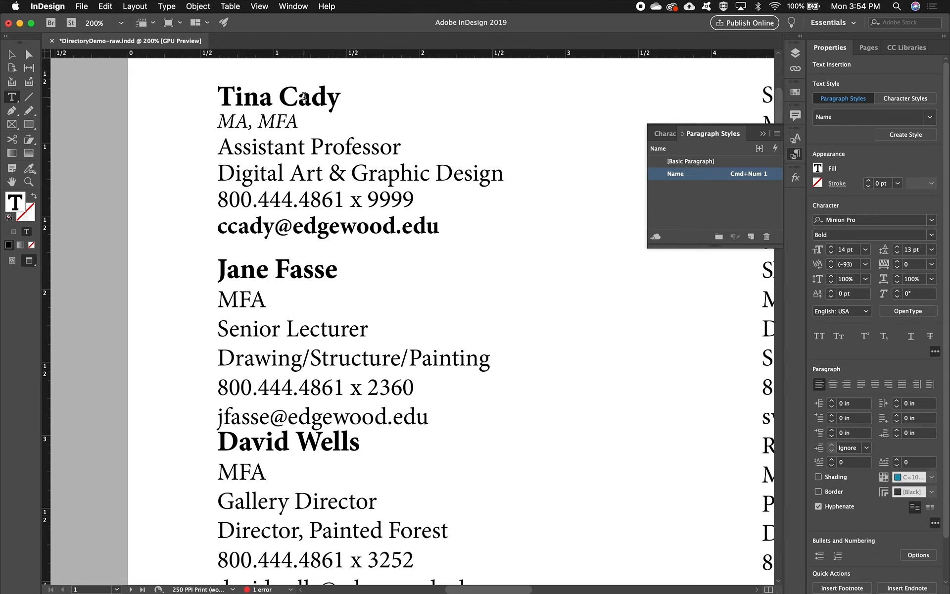
Step: Create a paragraph style named Degree from the first entry's italic degree line, with the shortcut Cmd+Num 2
click(277, 121)
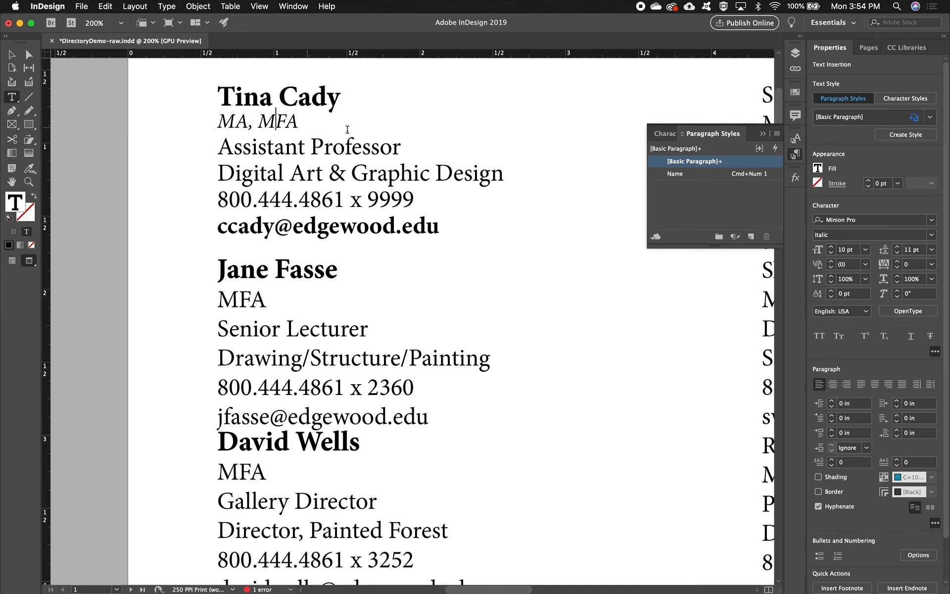
alt+click(751, 238)
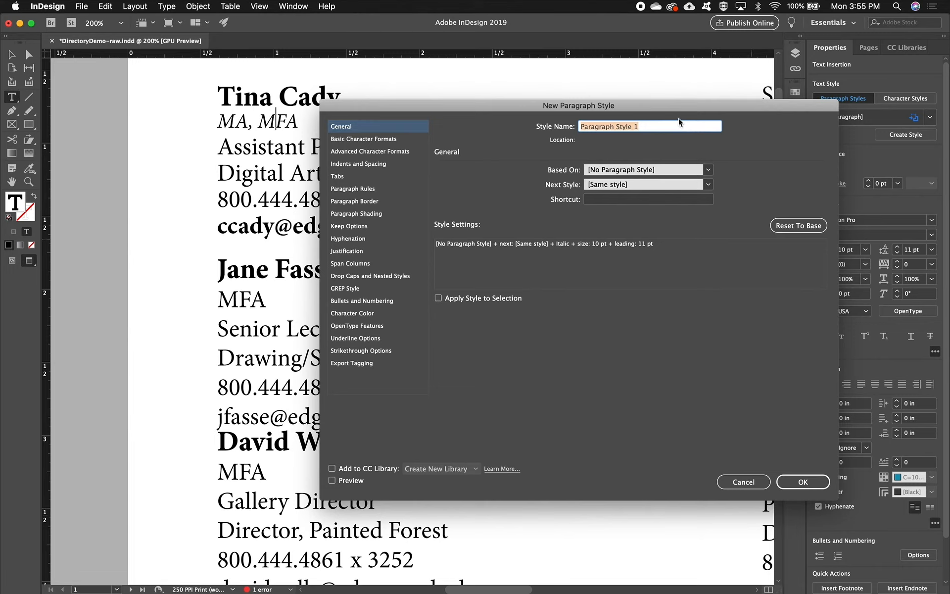
text(Degree)
click(596, 201)
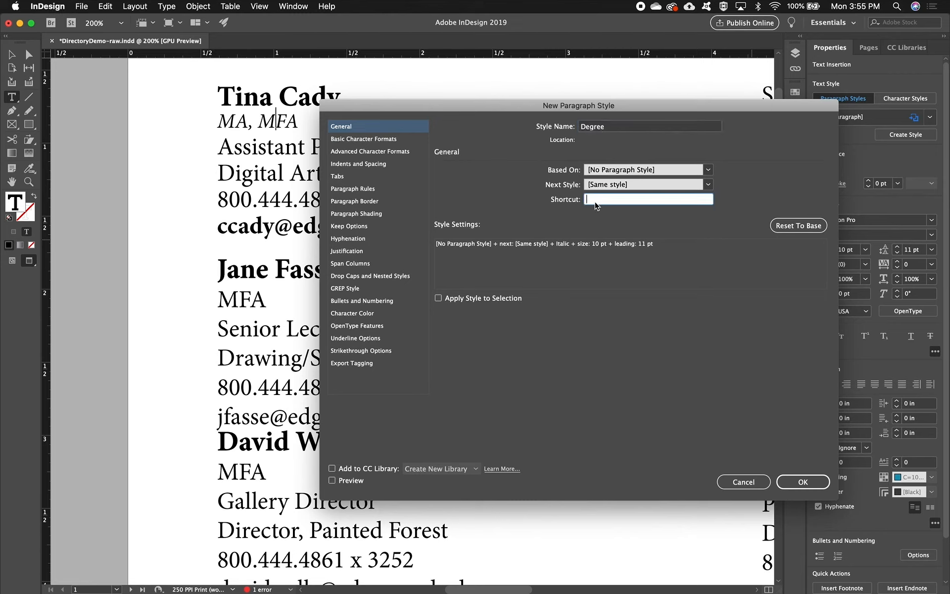
key(super+KP_2)
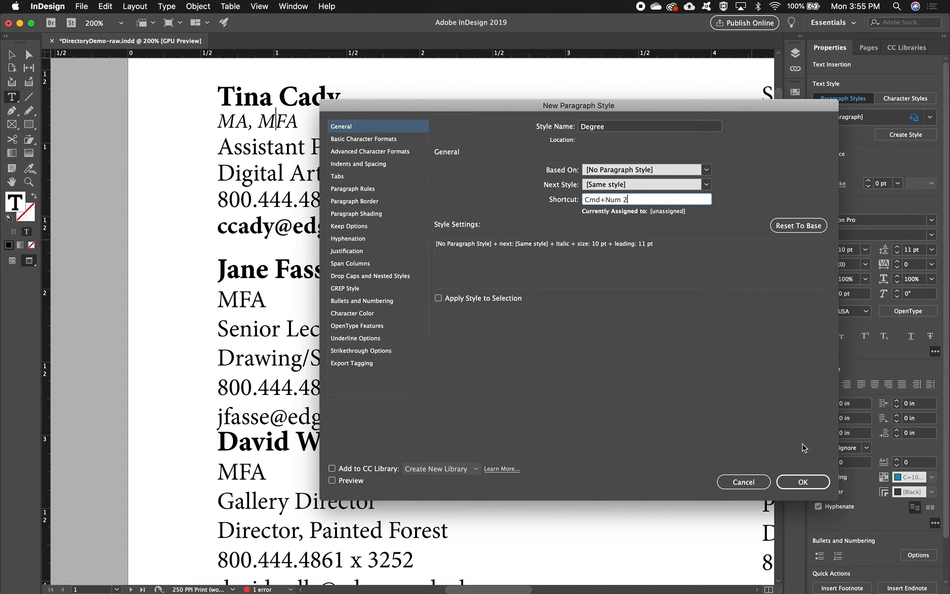
click(810, 481)
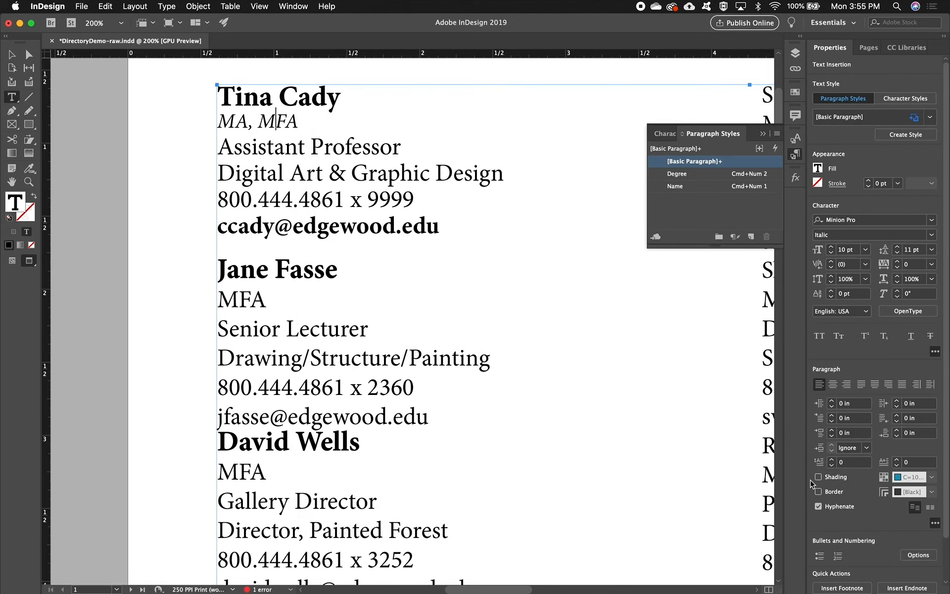
Step: Apply the Degree paragraph style to the MFA lines of the second and third directory entries
click(251, 303)
click(701, 176)
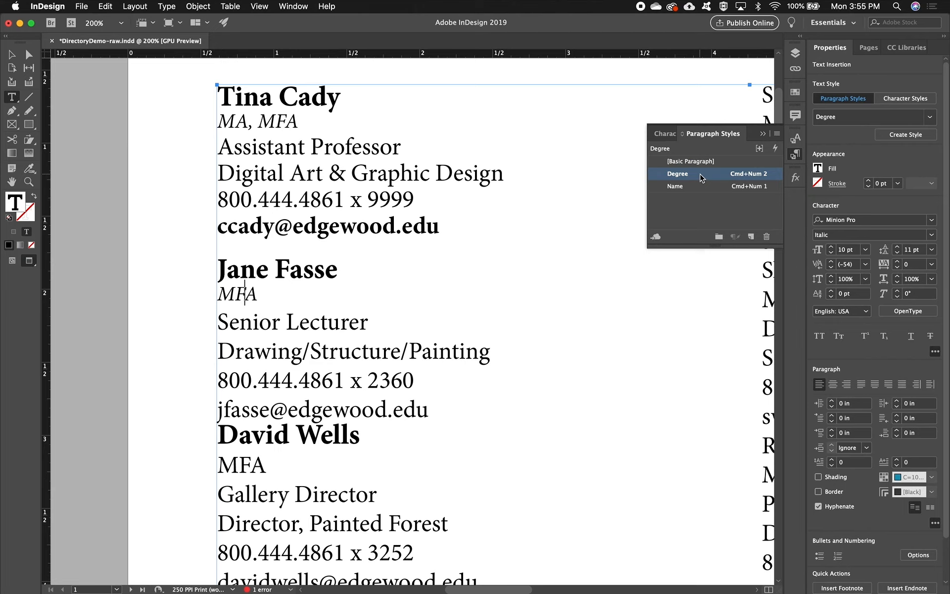
click(244, 293)
click(248, 467)
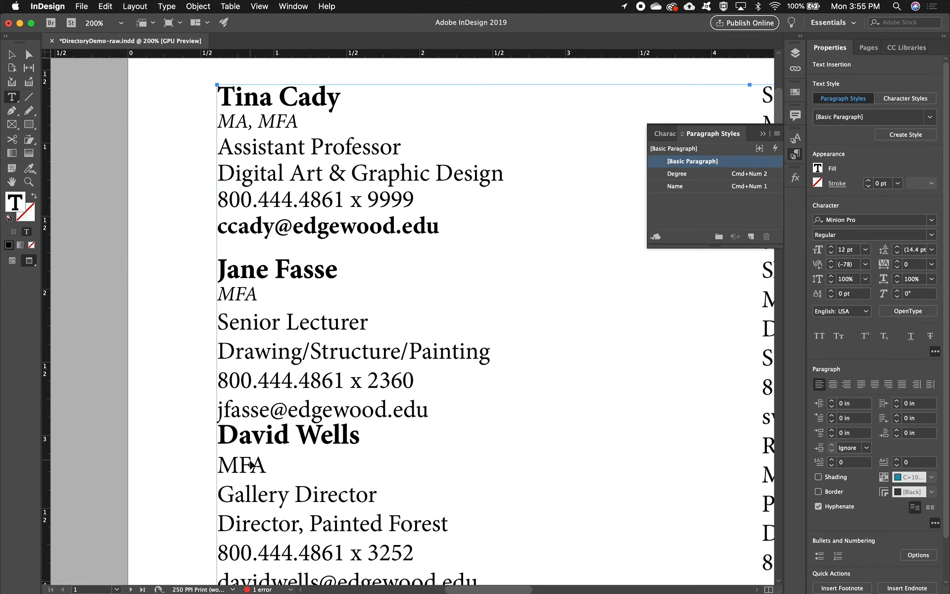
key(super+KP_2)
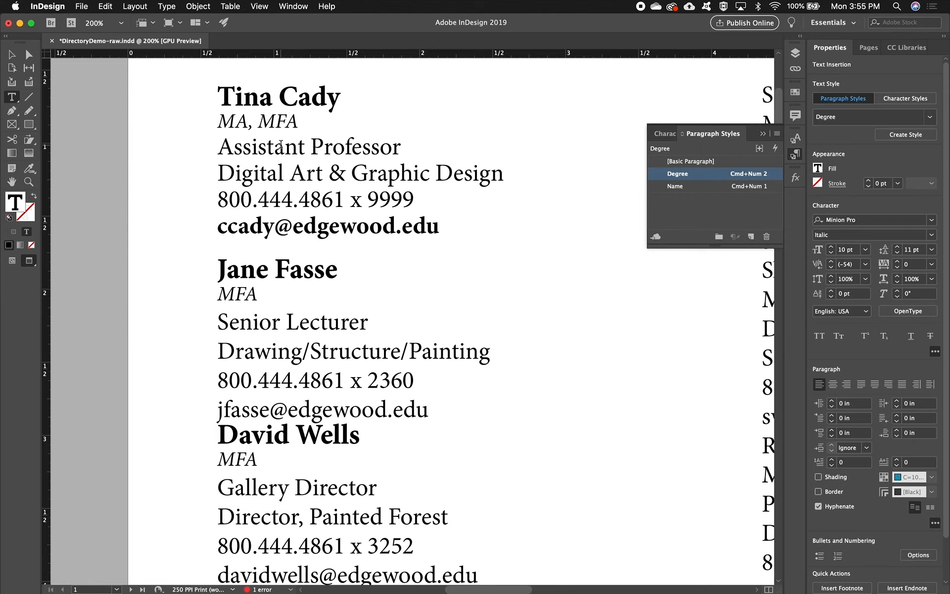
Step: Create a paragraph style named Information from the first entry's title, department and phone lines, with the shortcut Cmd+Num 3
click(323, 143)
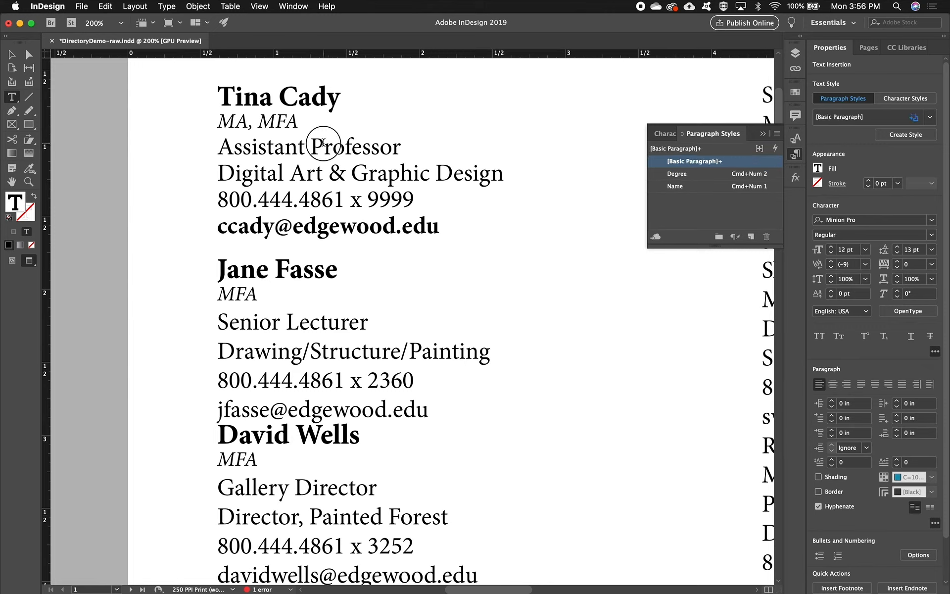
drag(323, 143, 324, 200)
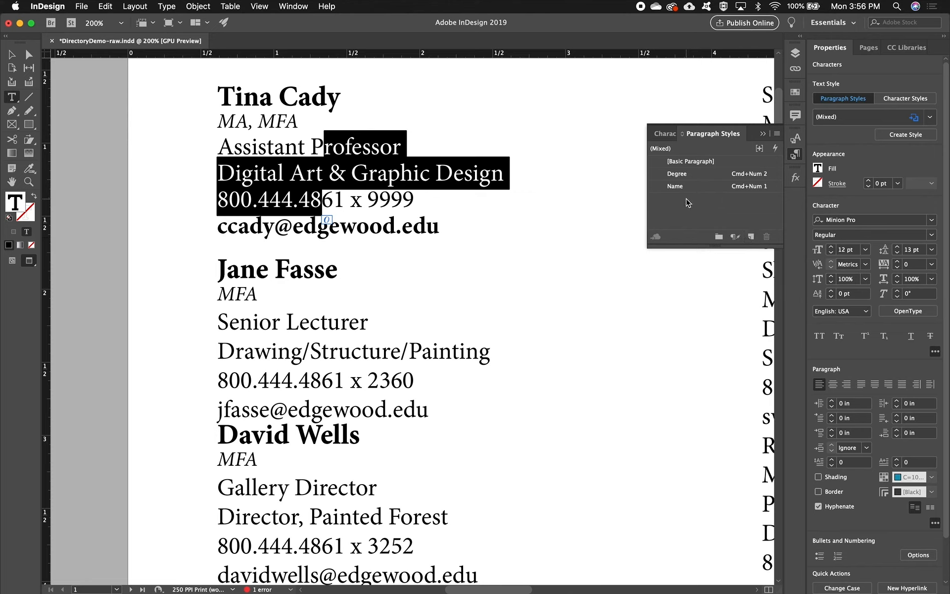
alt+click(751, 239)
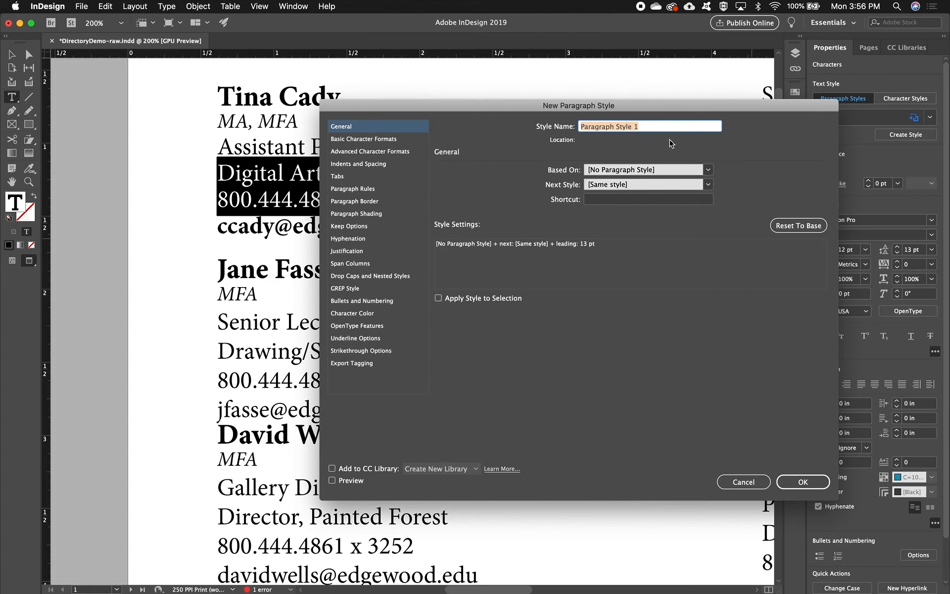
key(BackSpace)
text(Information)
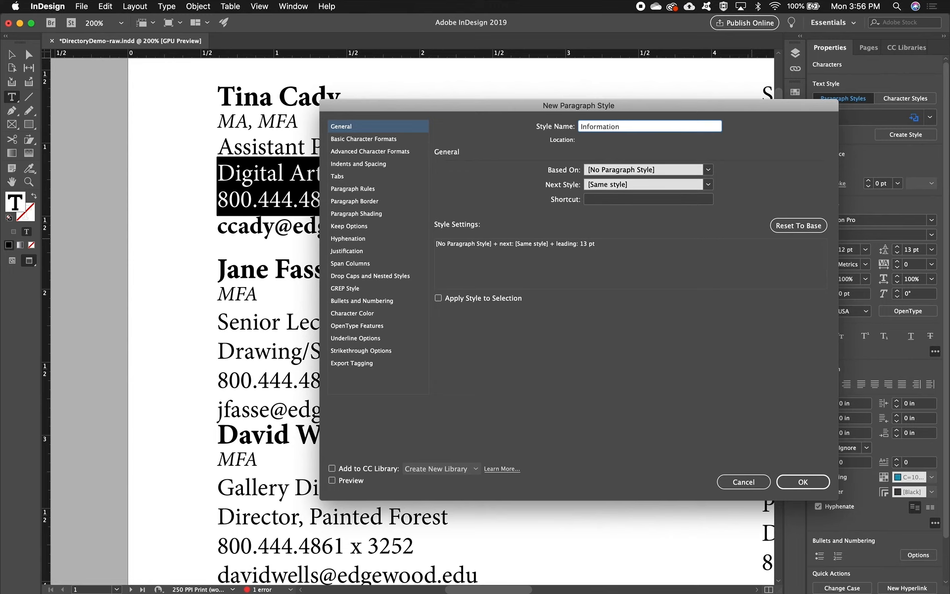
click(614, 199)
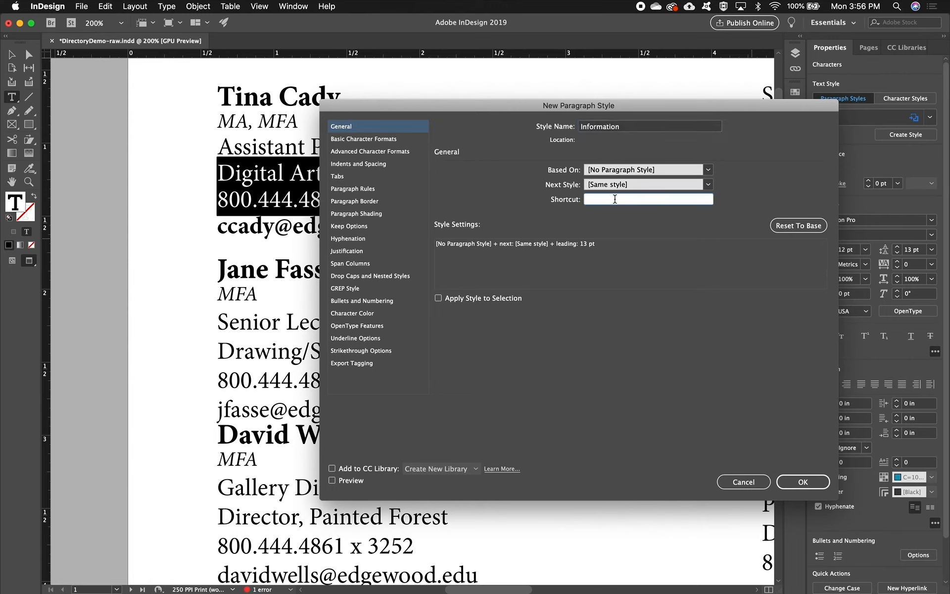
key(super+KP_3)
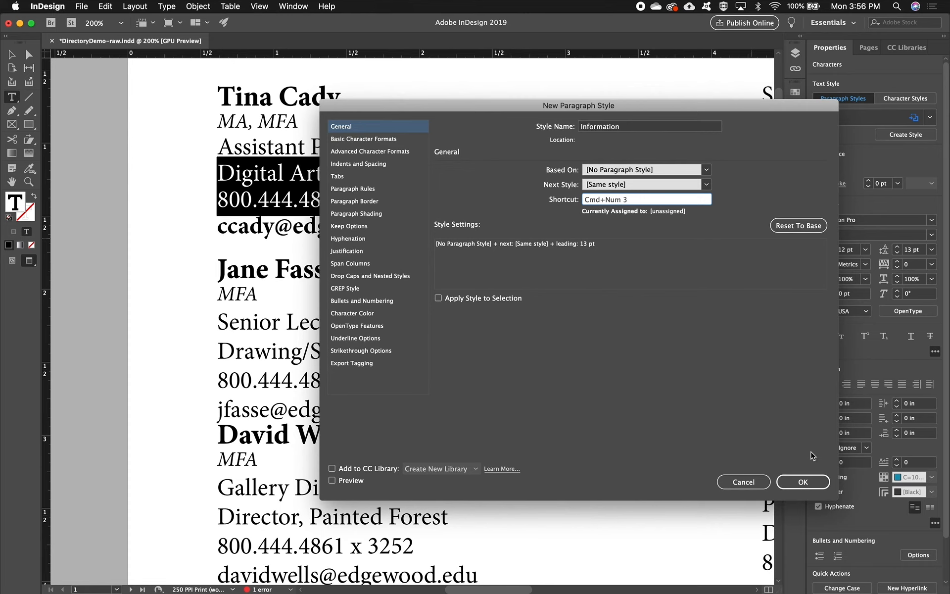
click(814, 489)
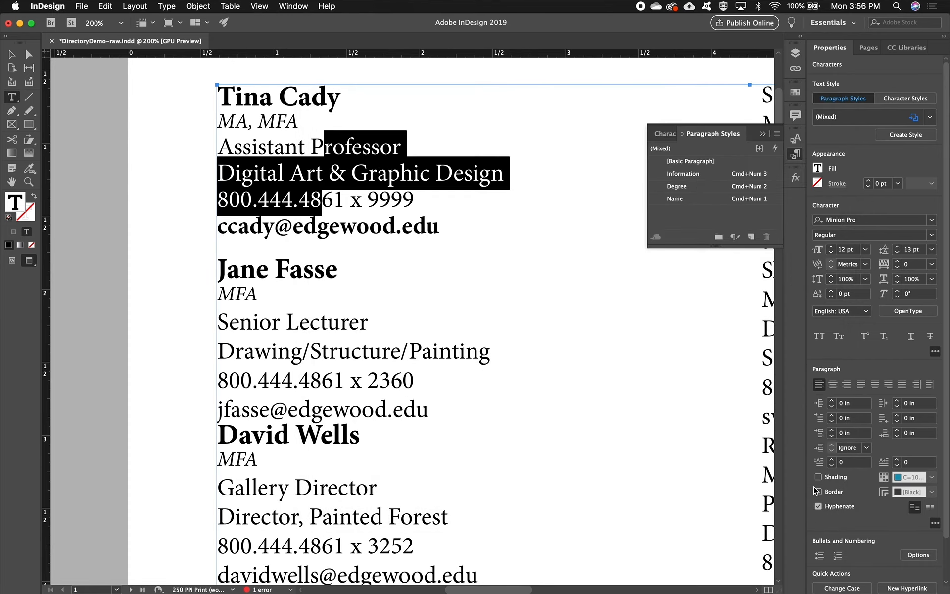
Step: Create a paragraph style named Email from the first entry's bold email line, with the shortcut Cmd+Num 4
click(366, 228)
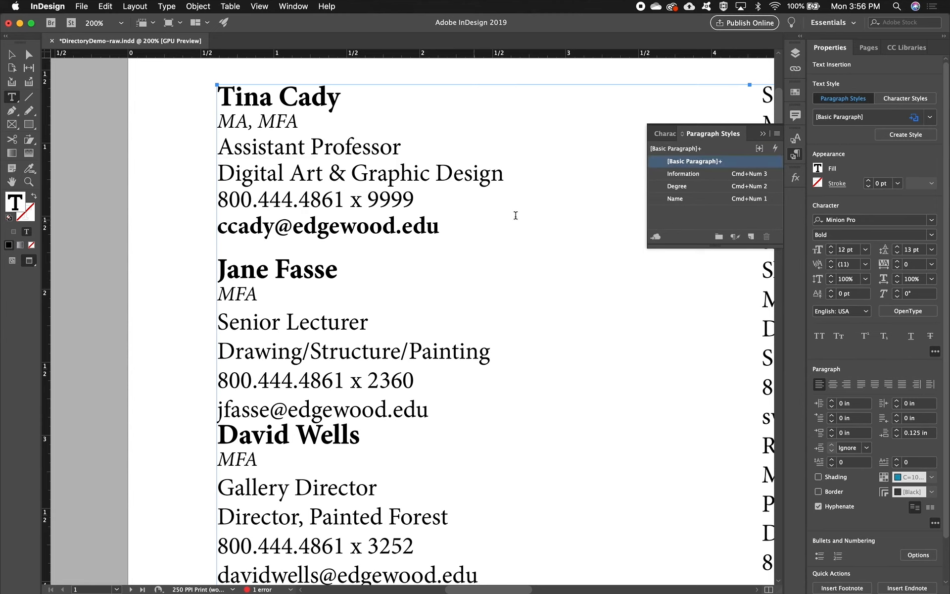
click(752, 239)
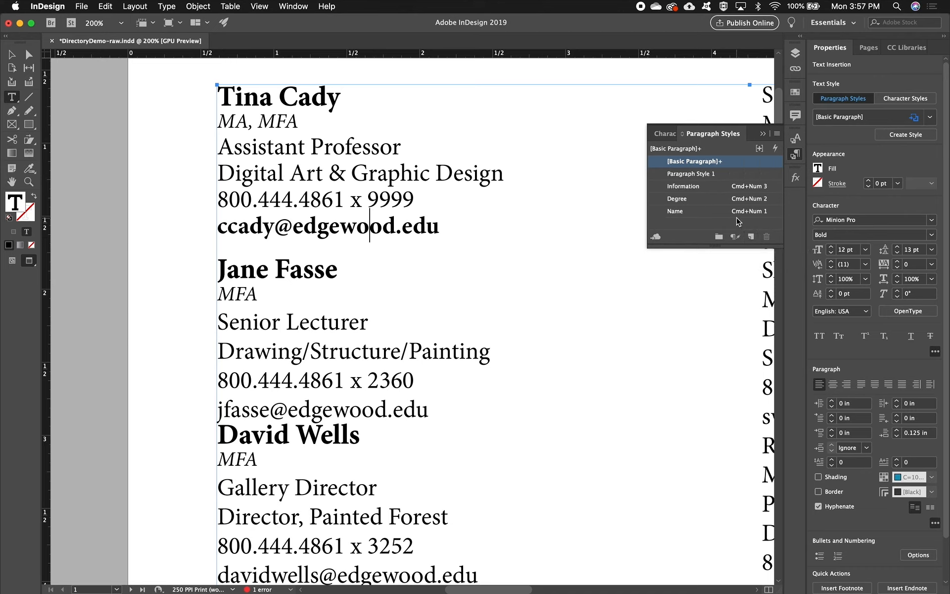
double_click(683, 175)
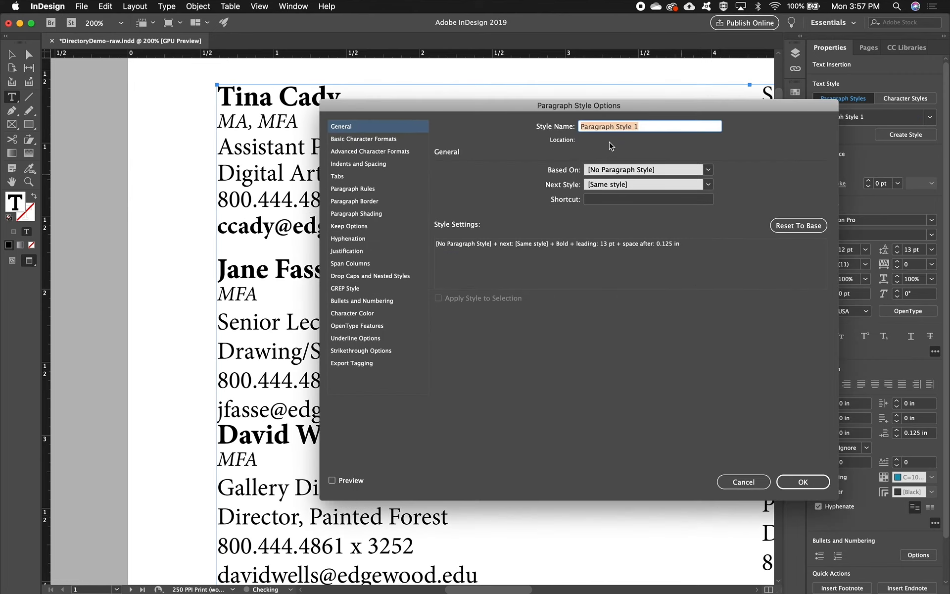
text(Email)
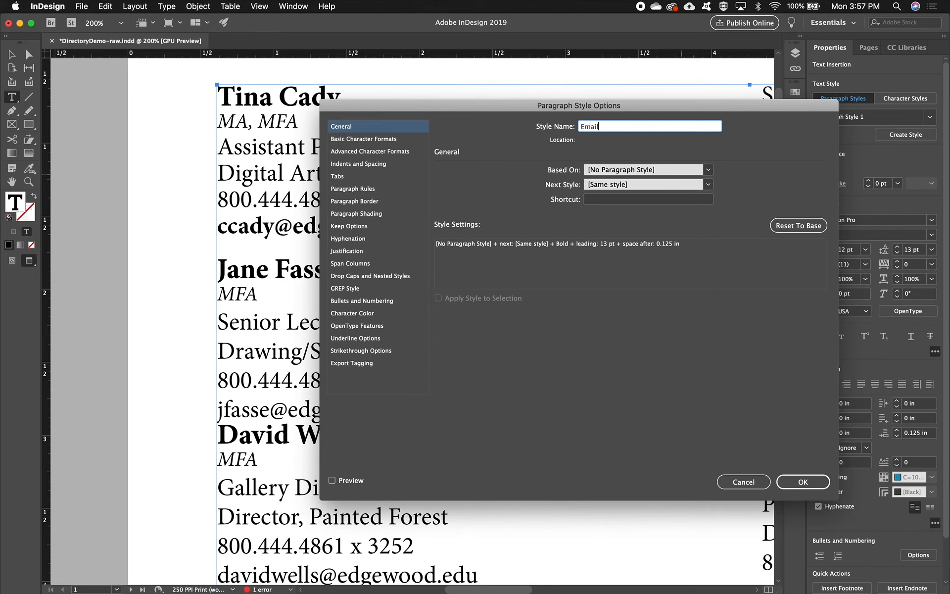
click(603, 200)
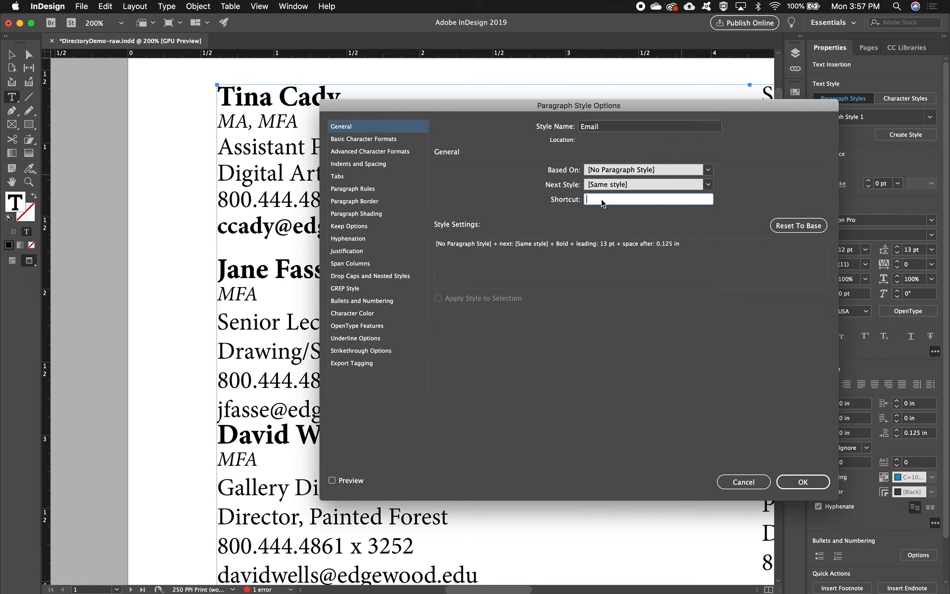
key(super+KP_4)
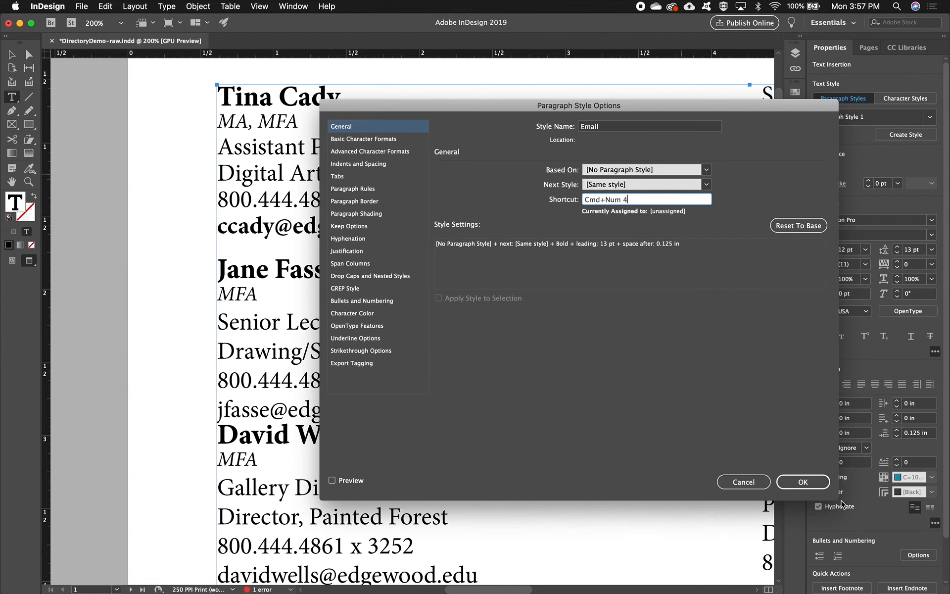
click(810, 486)
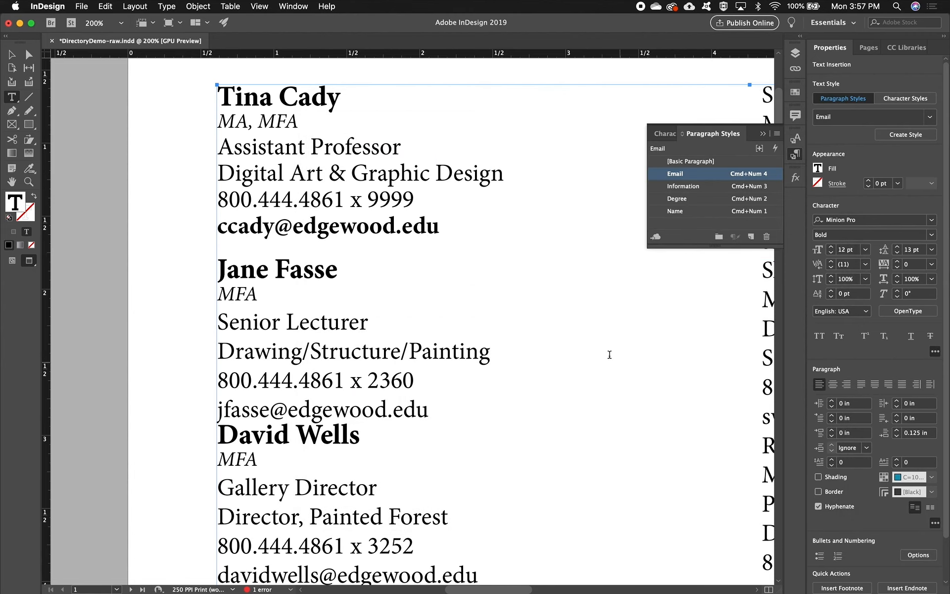
Step: Apply the Information style to the second entry's title, department and phone lines, and the Email style to its email line
scroll(603, 349, down, 2)
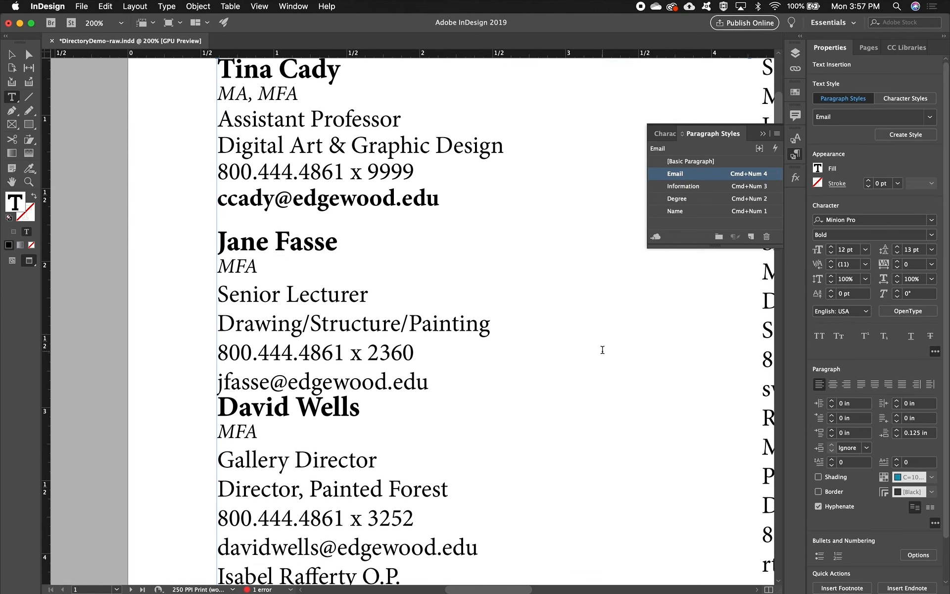
click(329, 292)
drag(330, 292, 333, 352)
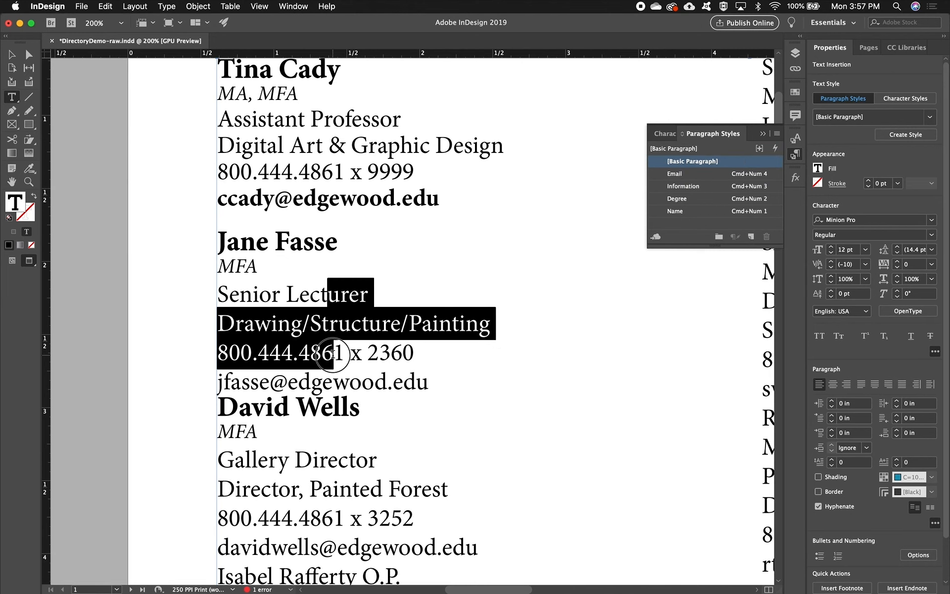
click(681, 186)
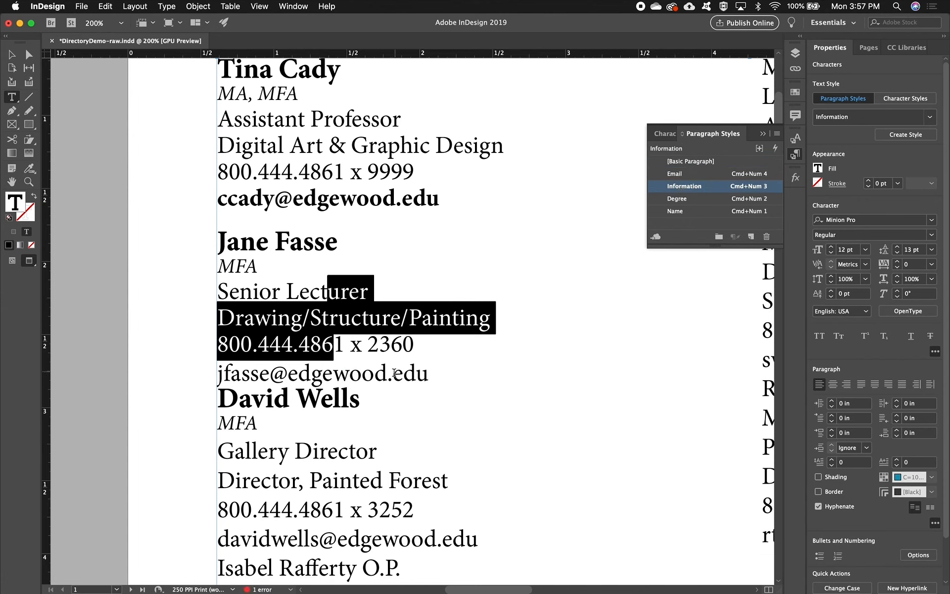
click(539, 265)
click(690, 174)
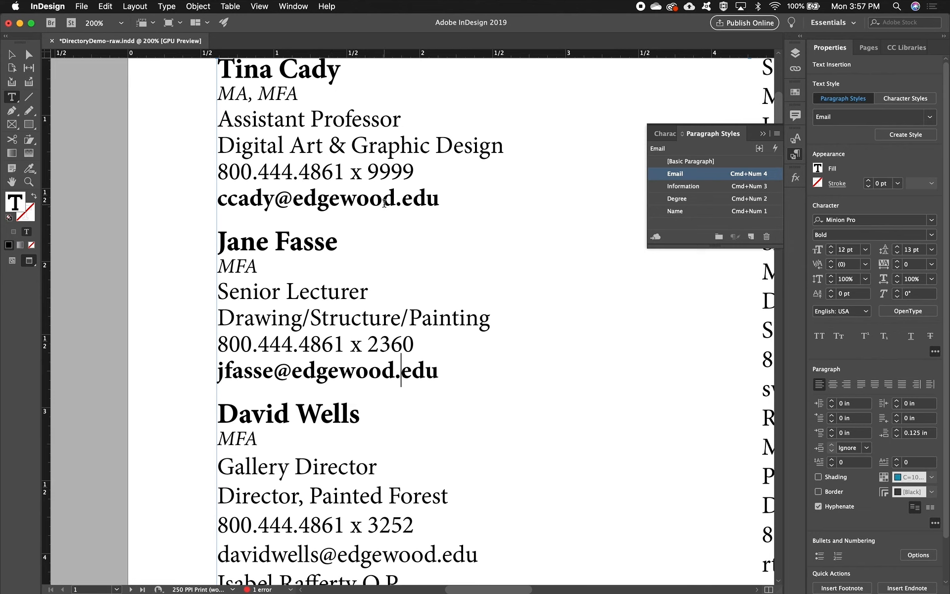
Step: Apply the Information style to the third entry's title, department and phone lines, and the Email style to its email line
scroll(440, 248, down, 5)
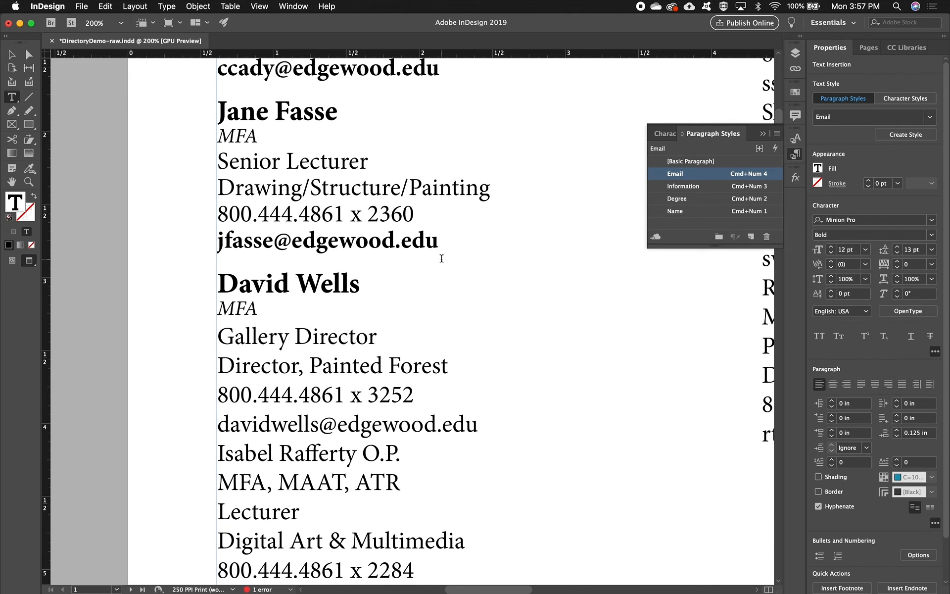
scroll(441, 259, down, 1)
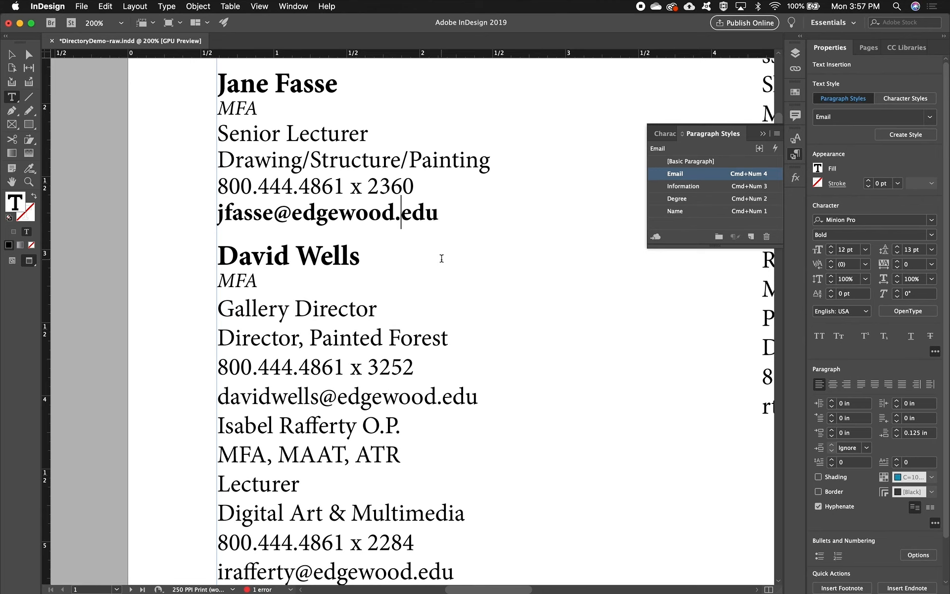
scroll(379, 268, down, 1)
scroll(380, 269, down, 2)
scroll(380, 269, down, 1)
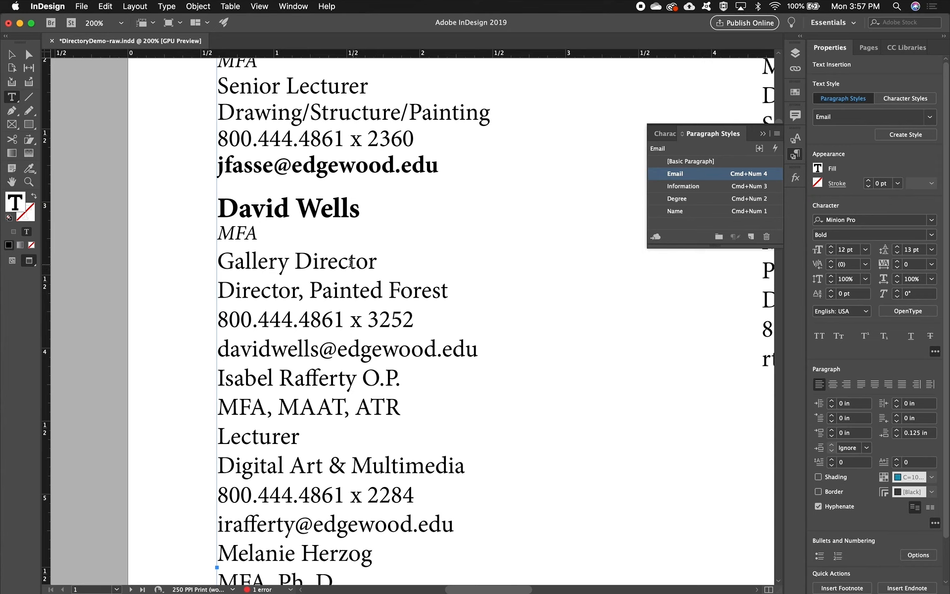
drag(327, 257, 331, 321)
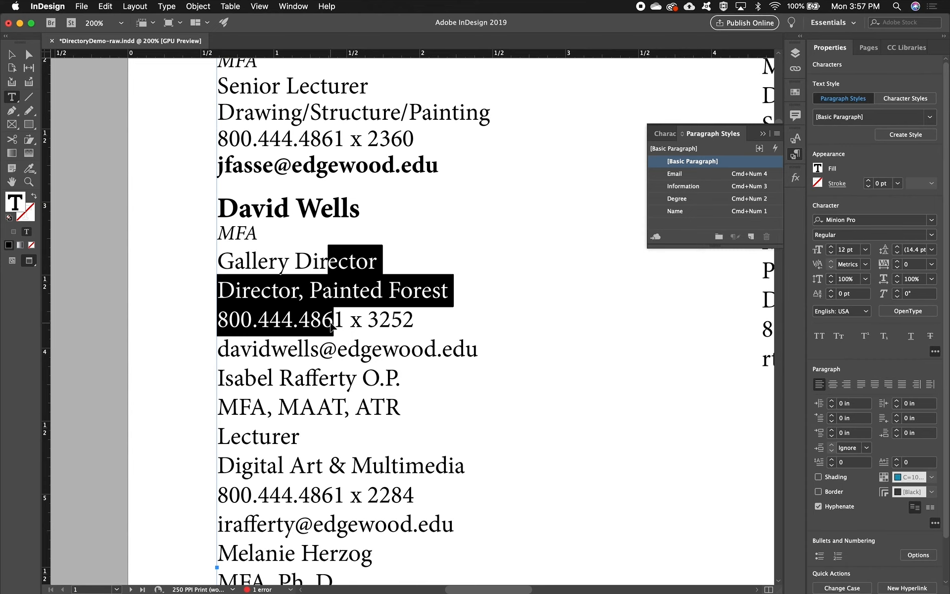
key(super+KP_3)
click(340, 341)
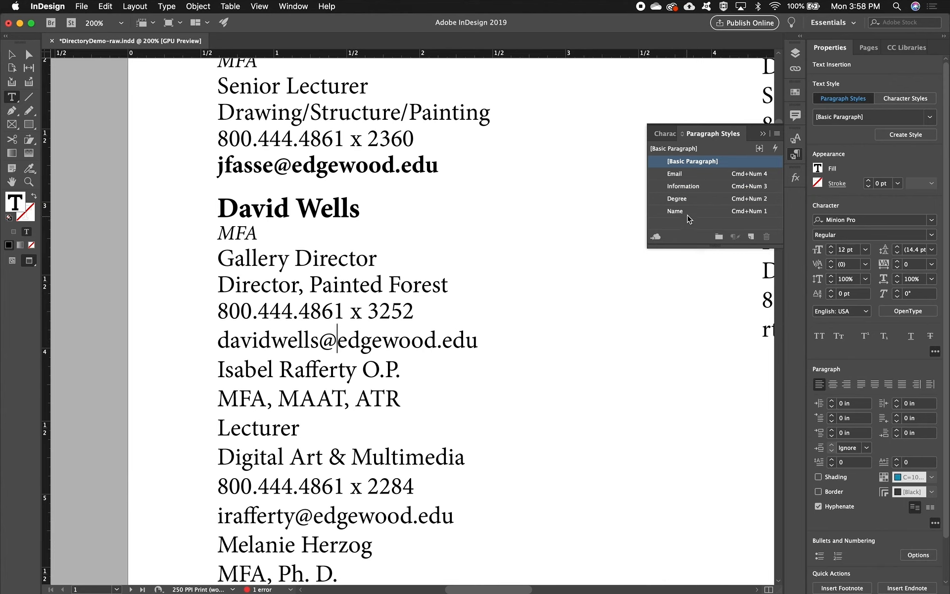
click(695, 176)
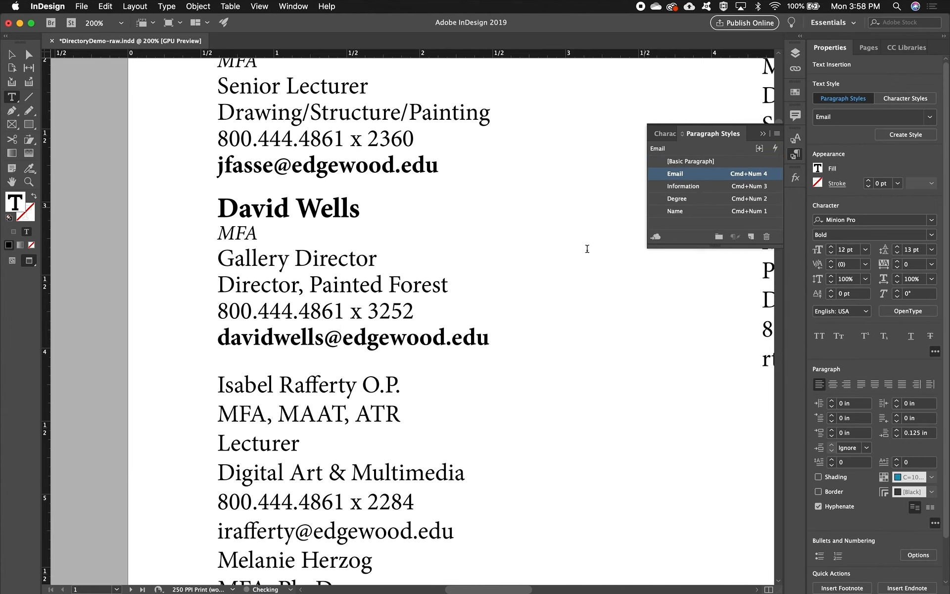
Step: Apply the Name style to the fourth entry's name line and the Degree style to its MFA, MAAT, ATR line
scroll(469, 339, down, 3)
click(365, 331)
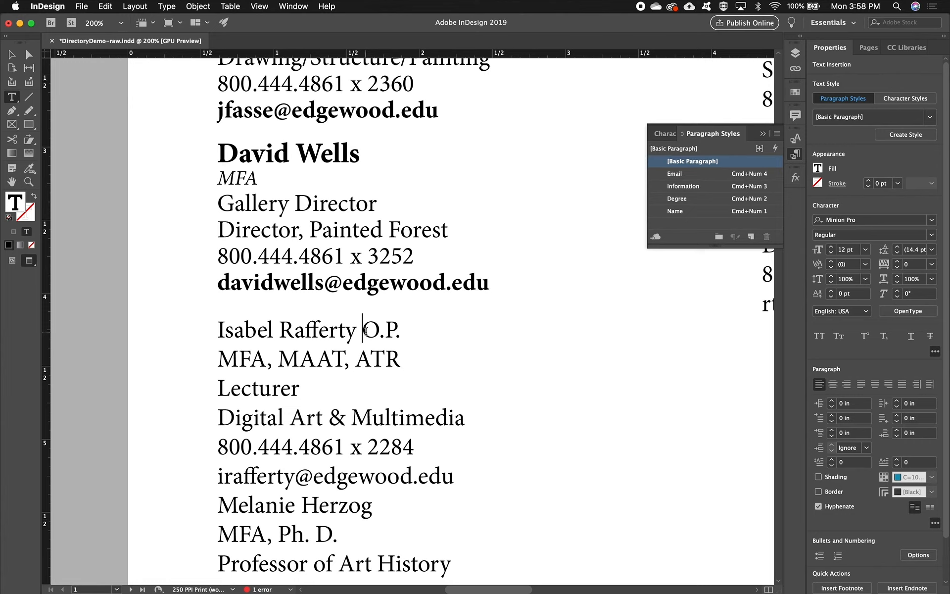
scroll(346, 297, down, 8)
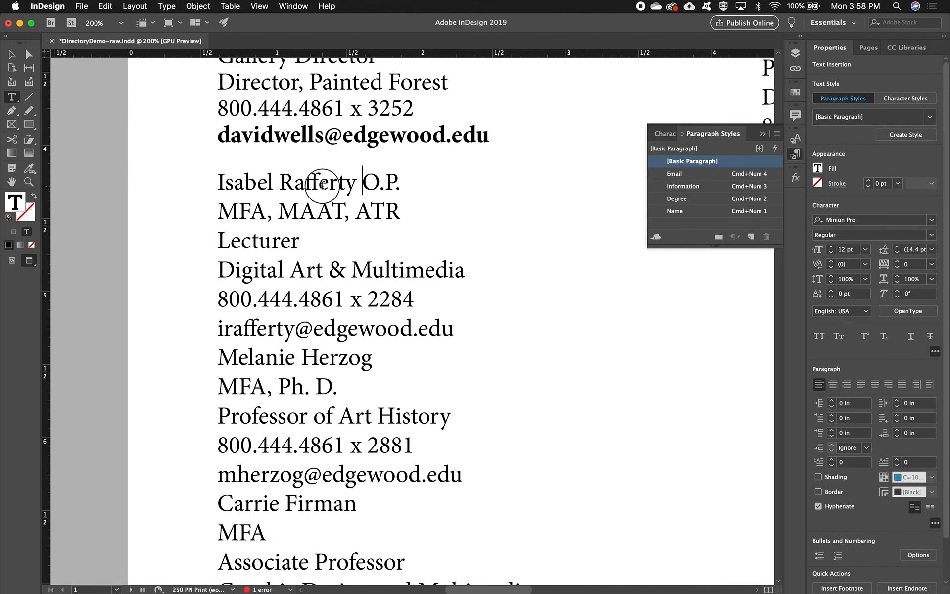
click(320, 182)
key(super+KP_1)
key(Down)
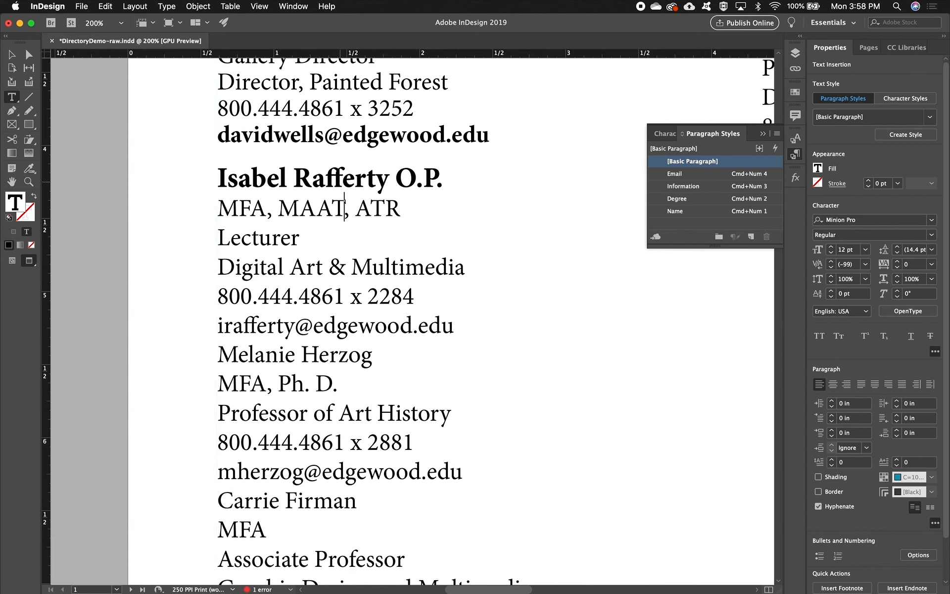
key(super+KP_2)
key(Down)
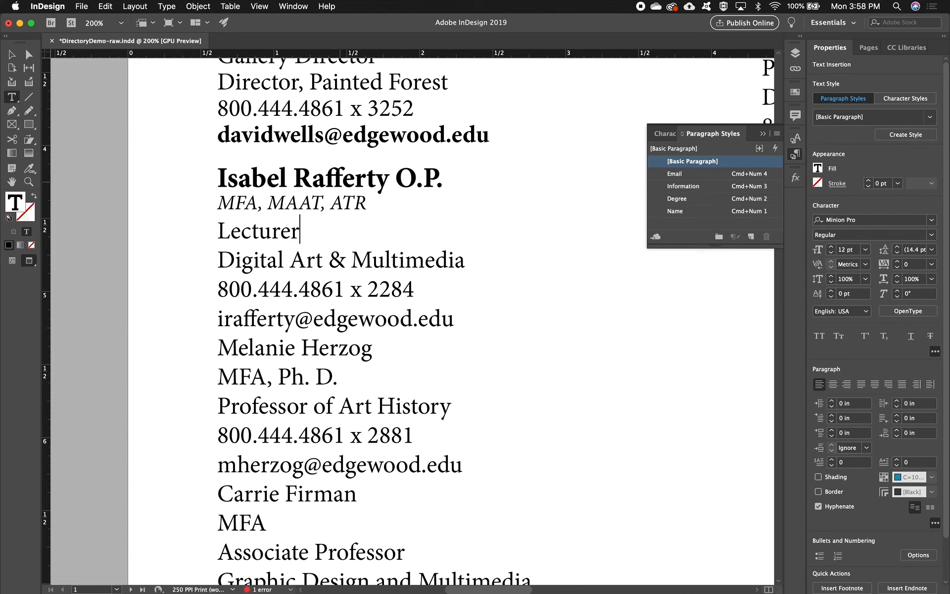
Step: Apply the Information style to the fourth entry's title, department and phone lines, and the Email style to its email line
key(shift+Down)
key(shift+Down)
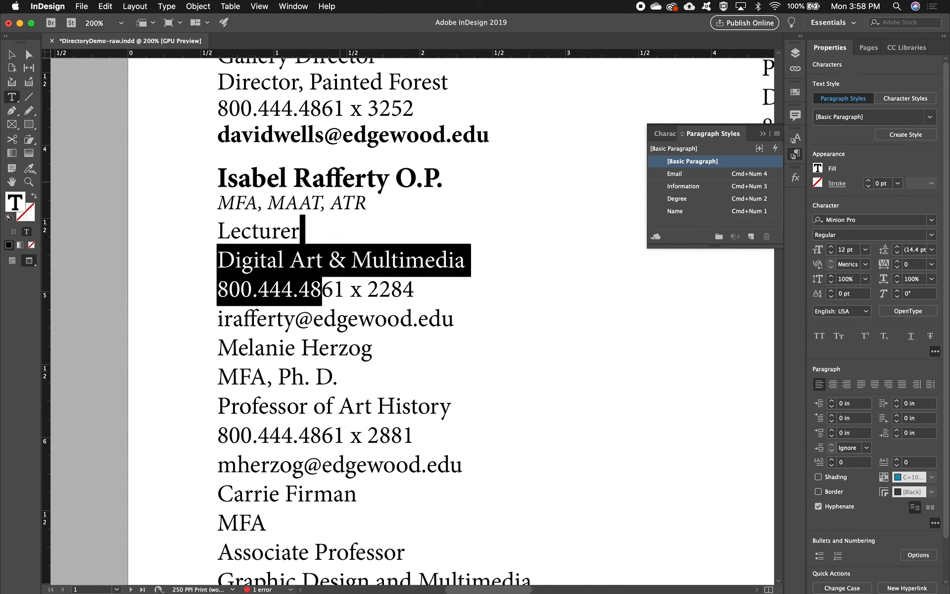
key(super+KP_3)
key(Right)
key(Down)
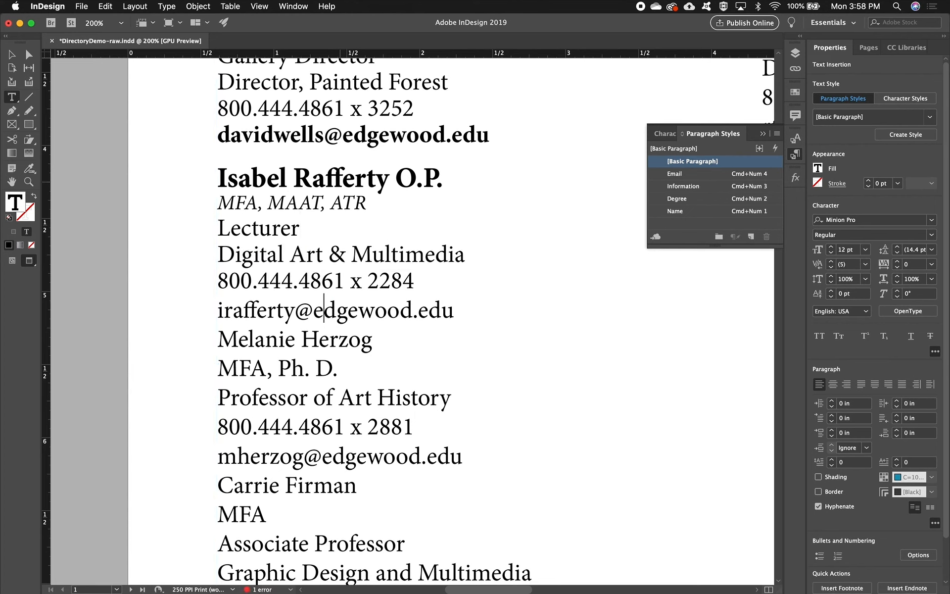
key(super+KP_4)
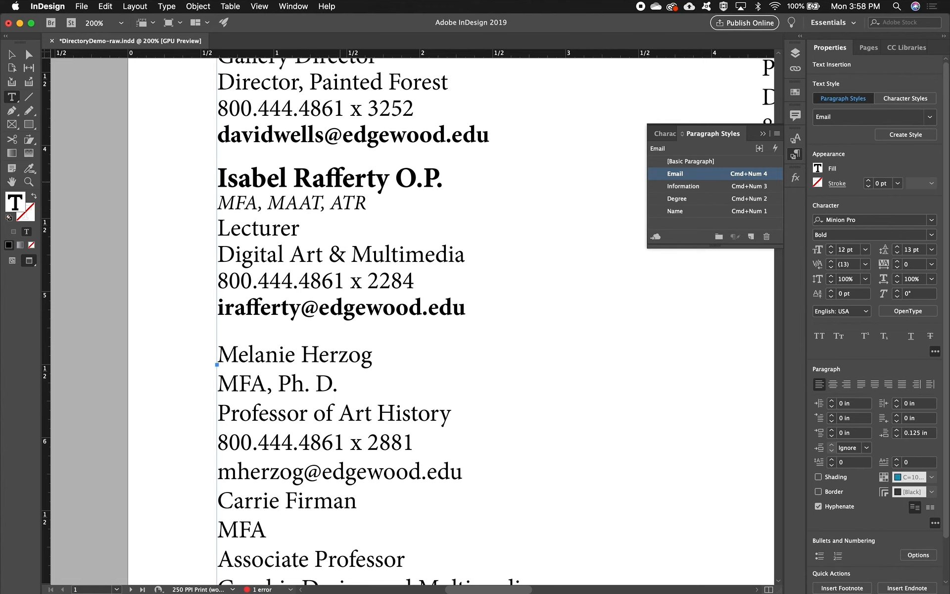
Step: Apply the Name style to the fifth entry's name line and the Degree style to its MFA, Ph. D. line
scroll(295, 187, left, 3)
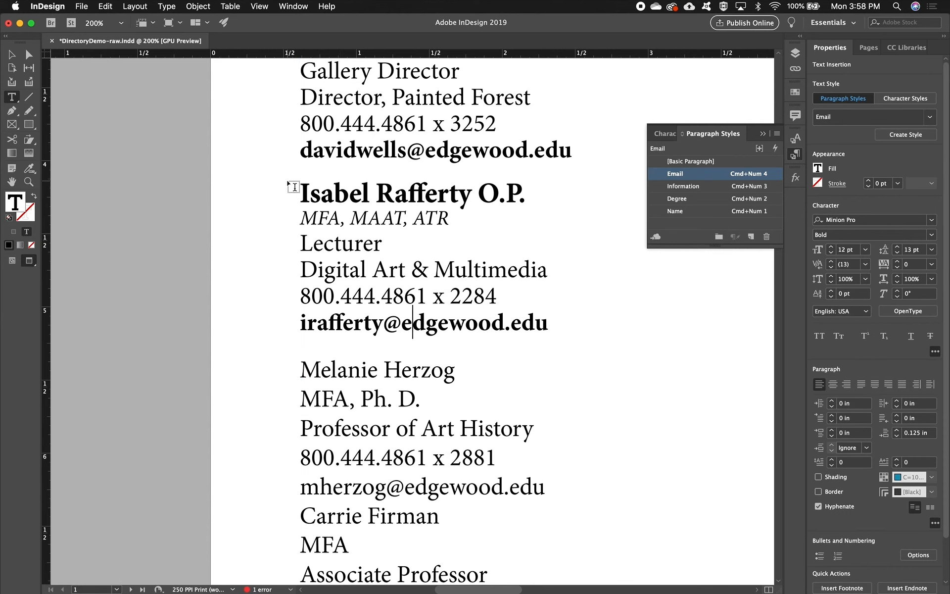
drag(439, 376, 349, 226)
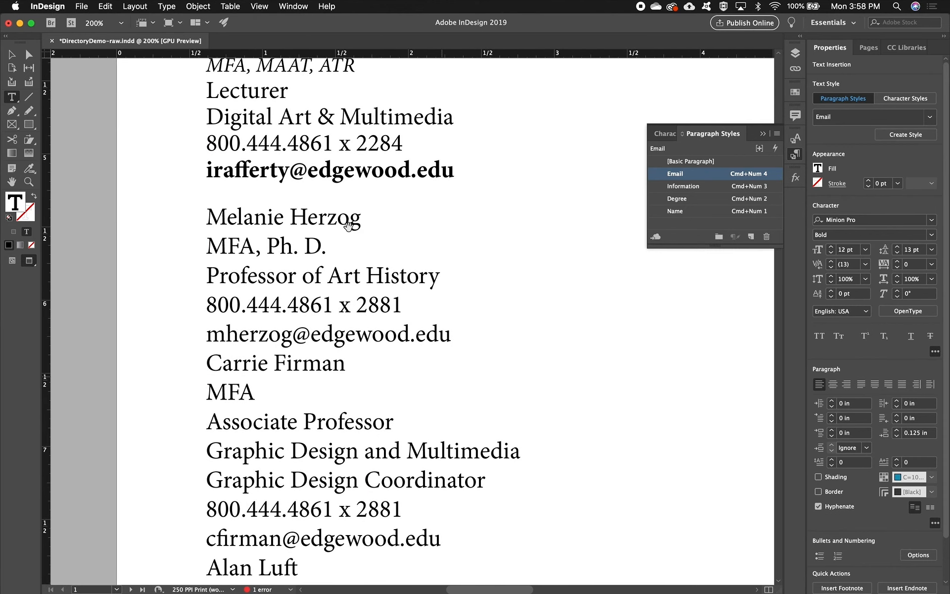
click(336, 218)
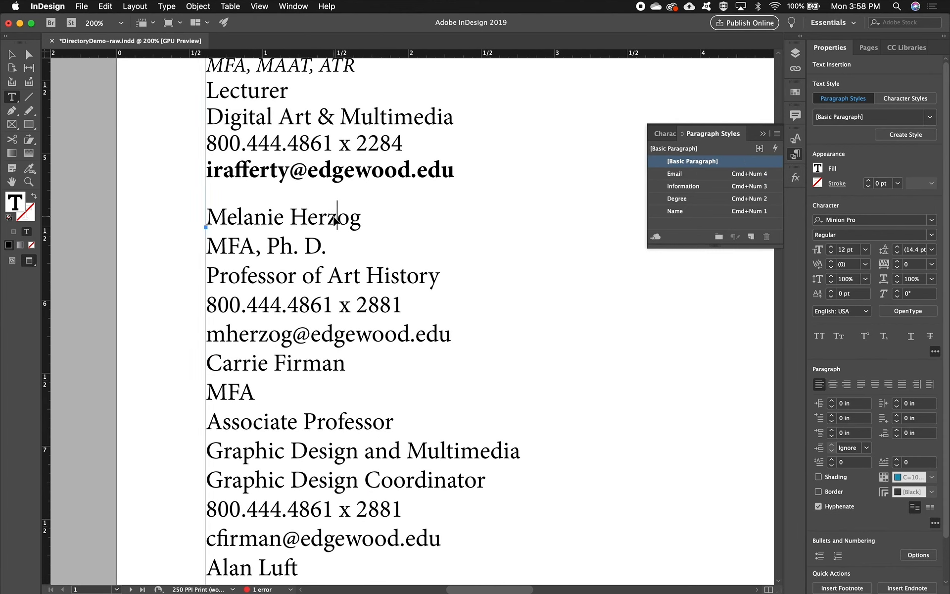
key(super+KP_1)
key(Down)
key(super+KP_2)
Step: Apply the Degree style to the fifth entry's title and phone lines, and the Information style to its email line
key(Down)
key(shift+Down)
key(shift+Down)
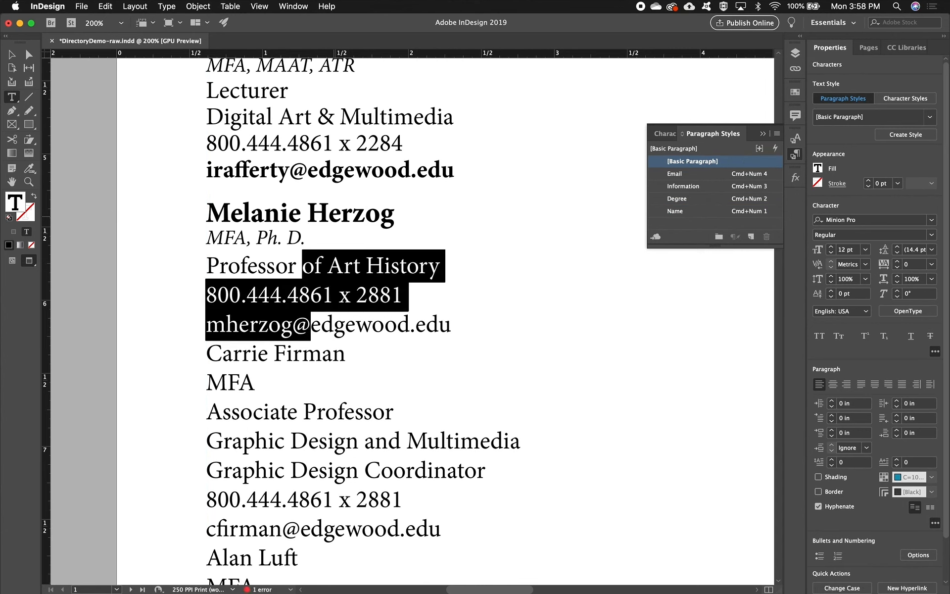
key(shift+Up)
key(super+KP_2)
key(Right)
key(Down)
text(3)
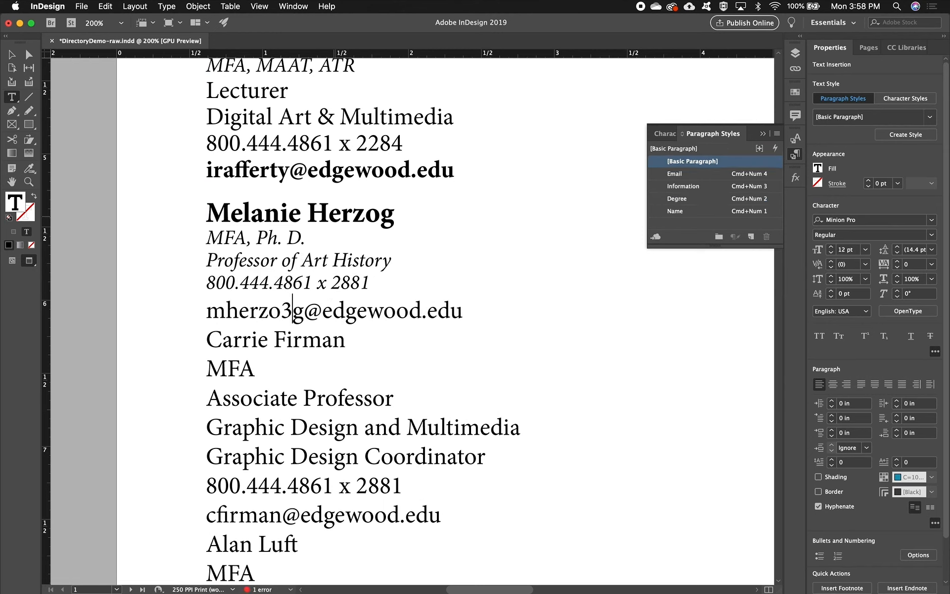
key(BackSpace)
key(super+KP_3)
Step: Apply the Name style to the sixth entry's name line and the Email style to the fifth entry's email line
key(Down)
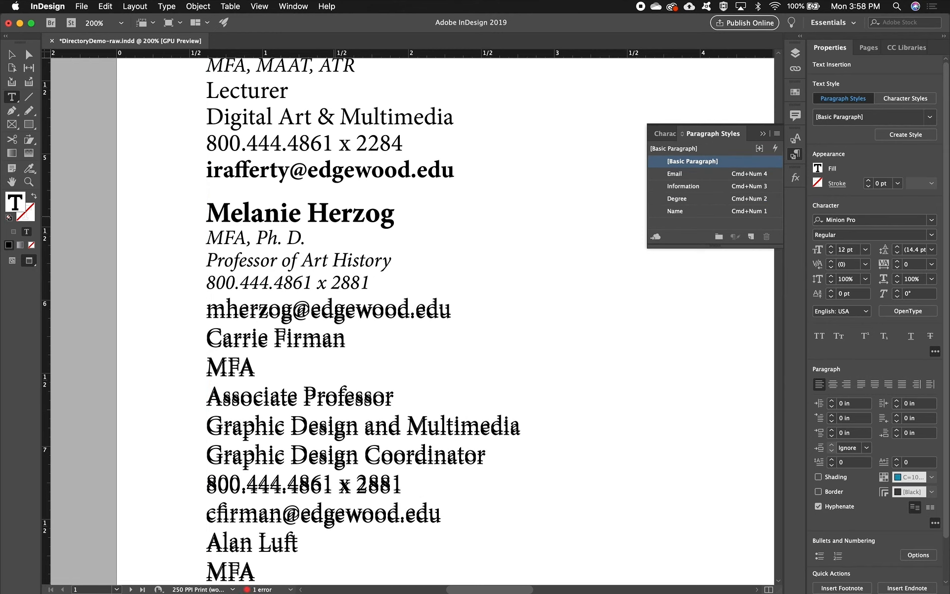
key(super+KP_1)
key(Down)
key(Up)
key(Up)
key(super+KP_4)
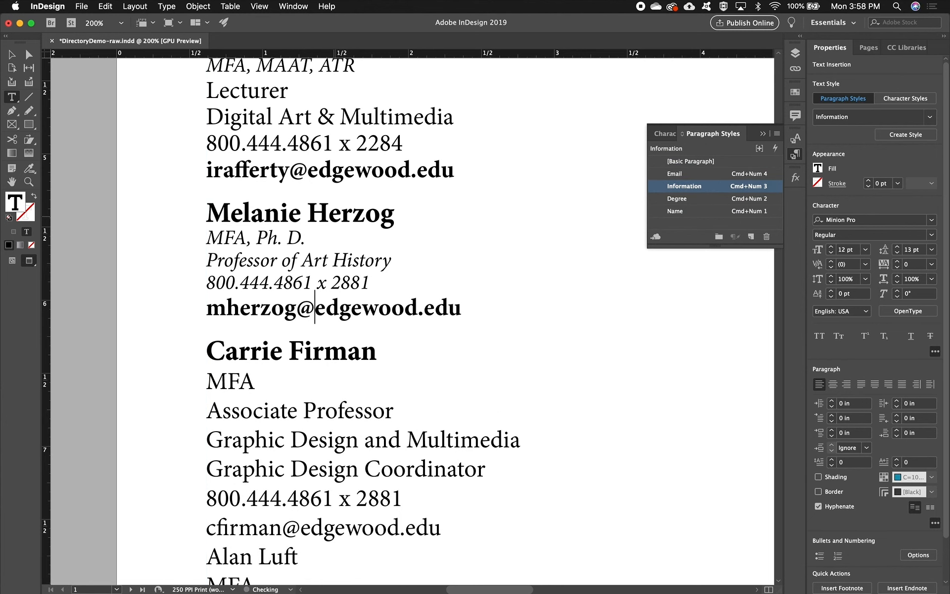
Step: Apply the Degree style to the sixth entry's MFA line
key(Down)
key(Down)
key(super+KP_2)
Step: Apply the Information style to the sixth entry's title, department, coordinator and phone lines, and the Email style to its email line
key(Down)
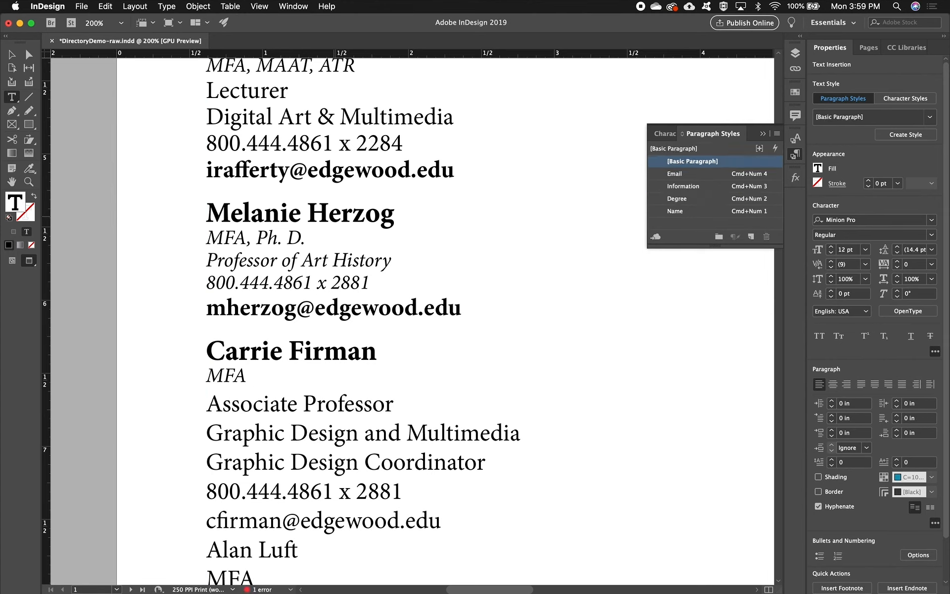
key(shift+Down)
key(shift+Down)
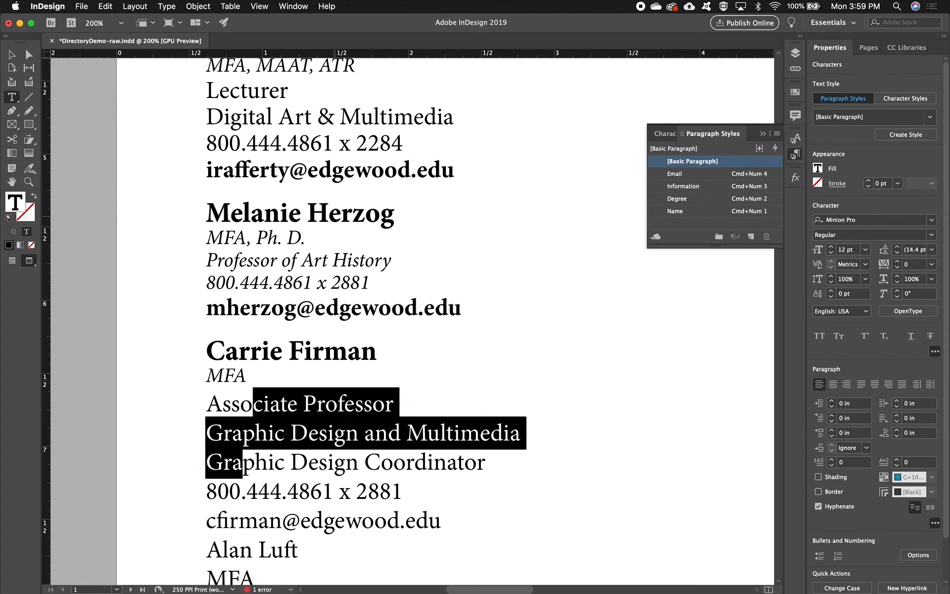
key(shift+Down)
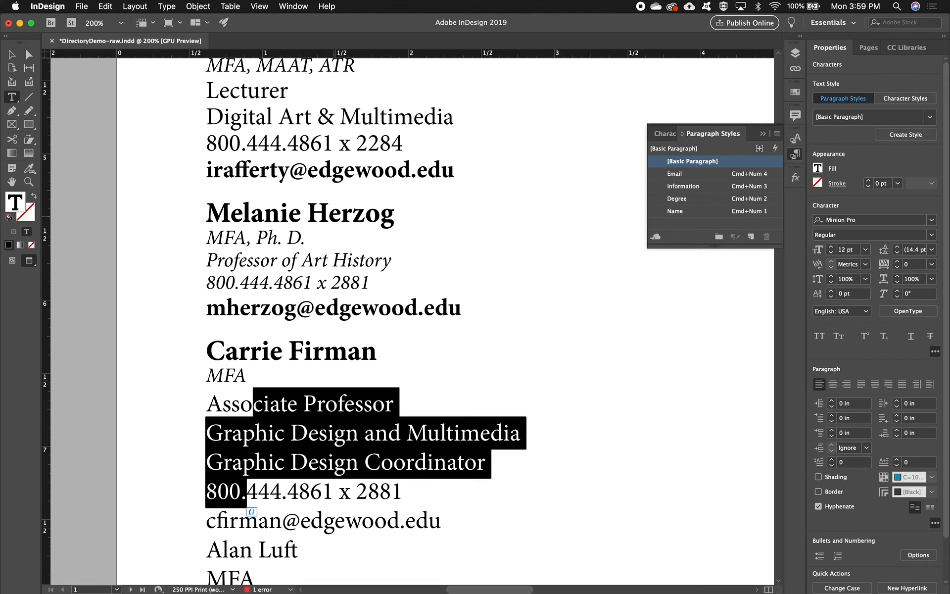
key(super+KP_3)
key(Right)
key(Down)
key(super+KP_4)
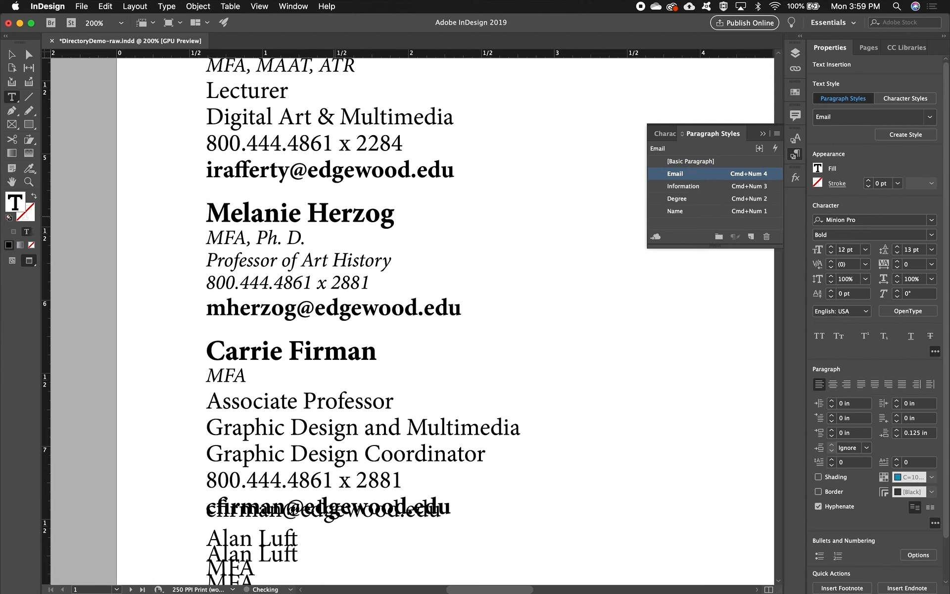
Step: Apply the Name style to the seventh entry's name line and the Degree style to its MFA line
key(Down)
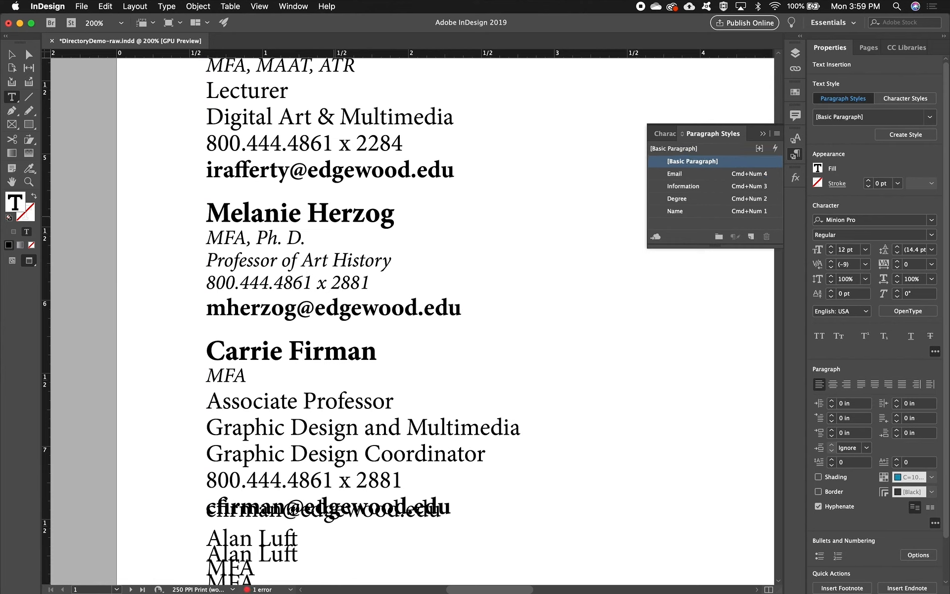
key(super+KP_1)
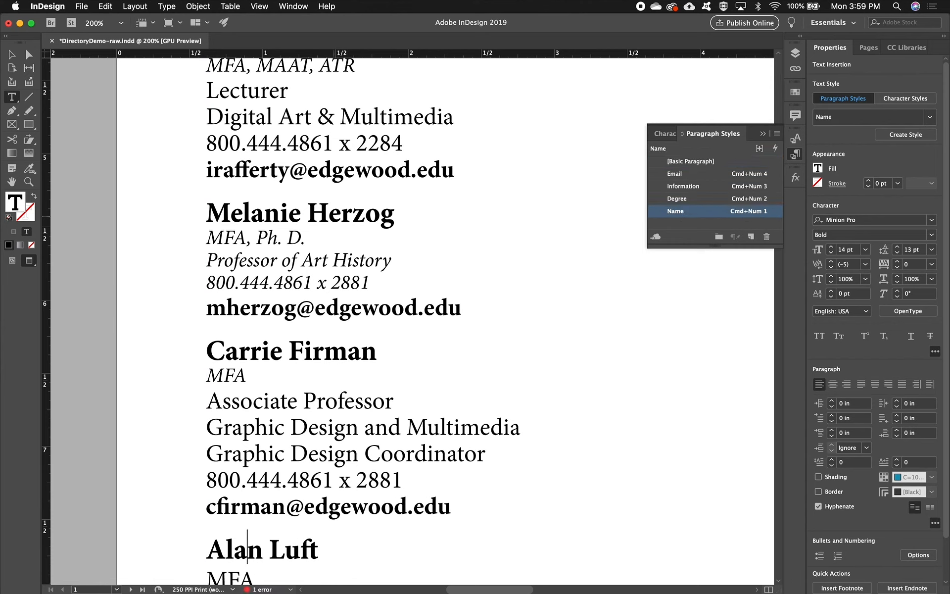
key(Down)
key(super+KP_2)
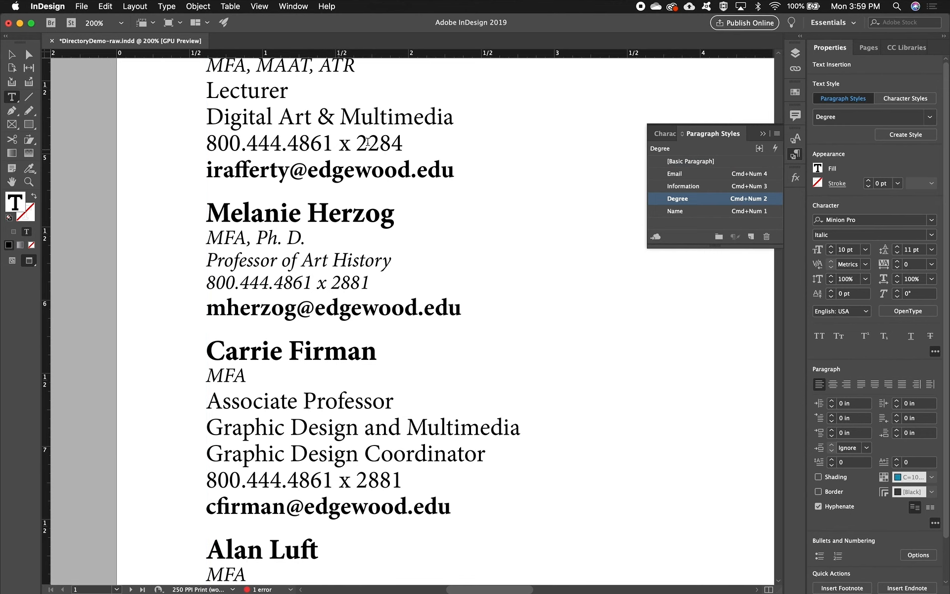
Step: Apply the Information style to the seventh entry's title, subject, department and phone lines, and the Email style to its email line
scroll(388, 329, down, 3)
scroll(389, 329, down, 5)
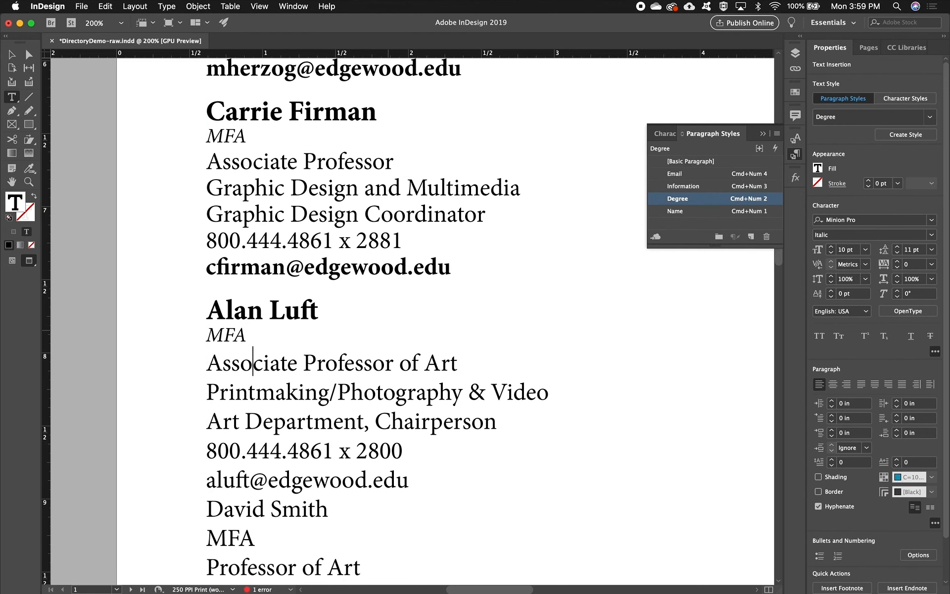
key(shift+Down)
key(shift+Down)
key(shift+Down)
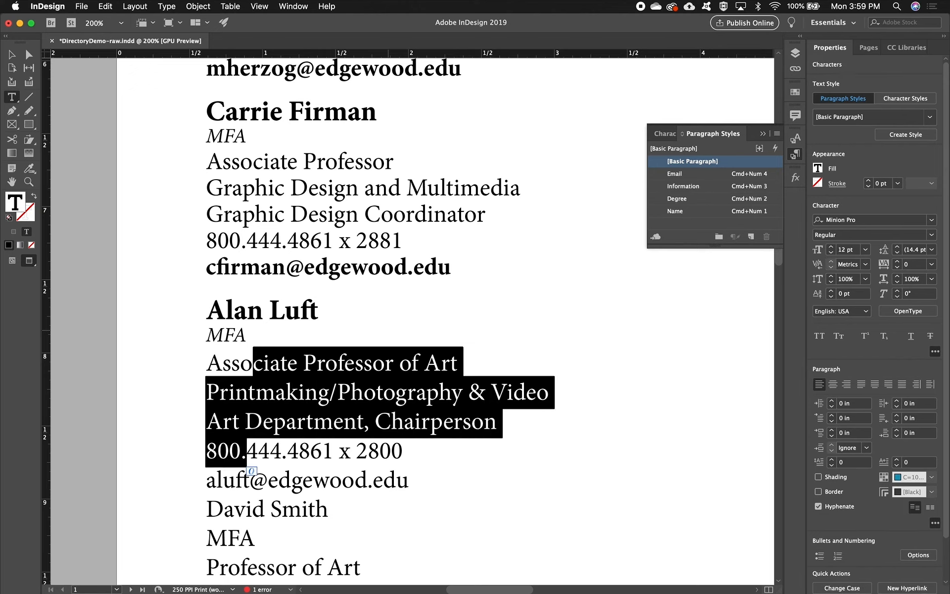
key(super+KP_3)
key(Right)
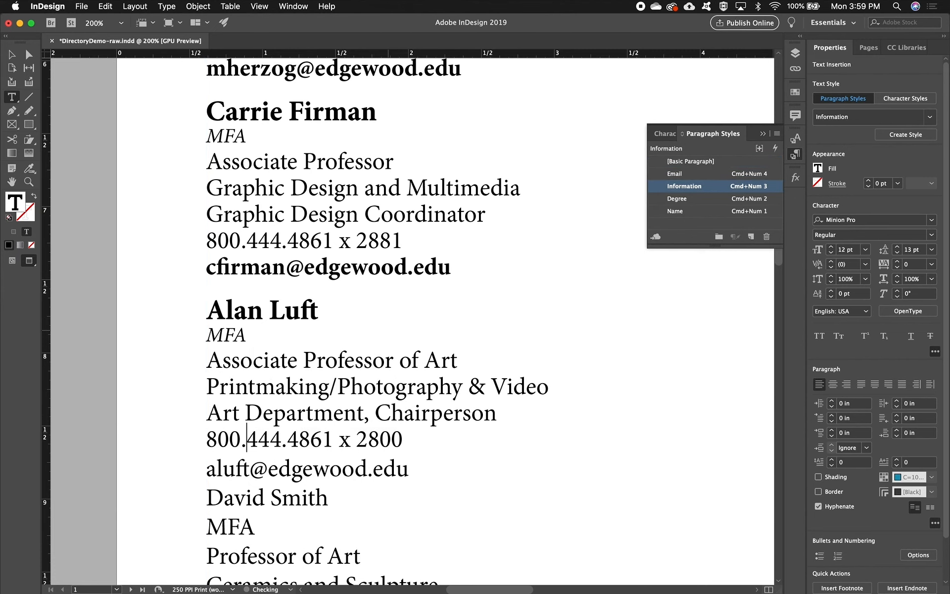
click(251, 467)
key(super+KP_4)
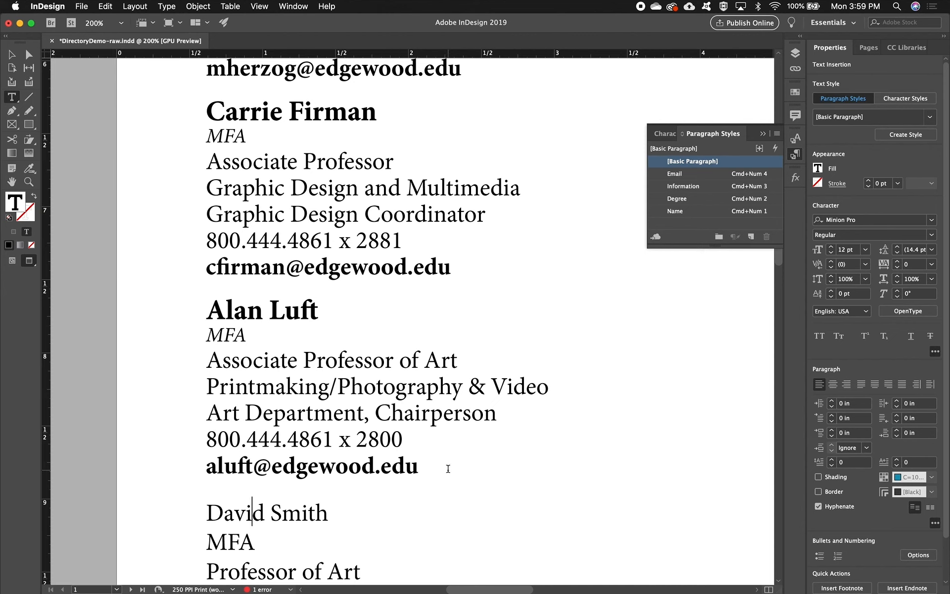
Step: Apply the Information style to the fifth entry's Professor of Art History and phone lines
scroll(448, 469, up, 15)
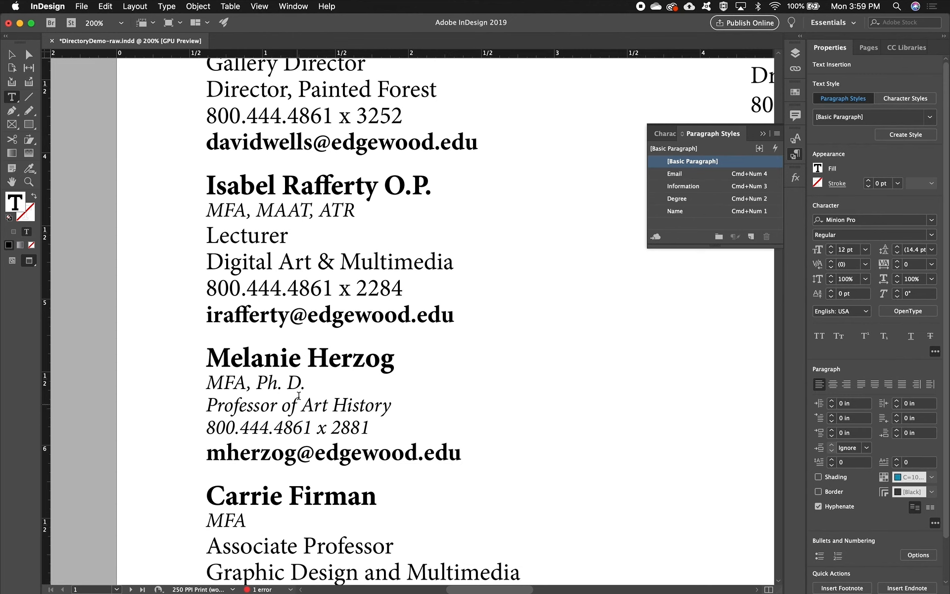
scroll(299, 399, up, 5)
scroll(299, 388, down, 9)
drag(322, 281, 318, 303)
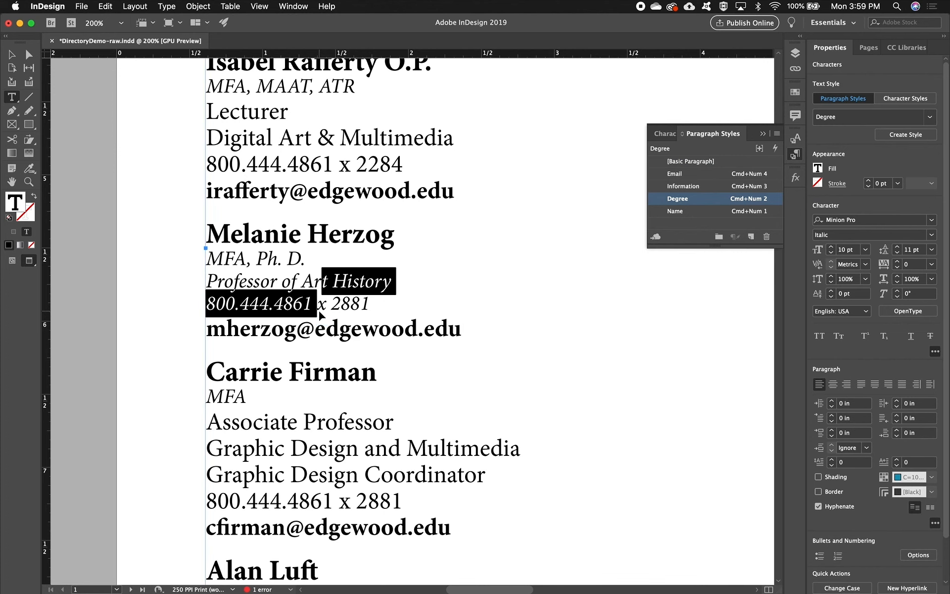
key(super+KP_3)
click(321, 317)
Step: Check which paragraph style is applied to the second entry's title, department and phone lines
scroll(304, 338, up, 10)
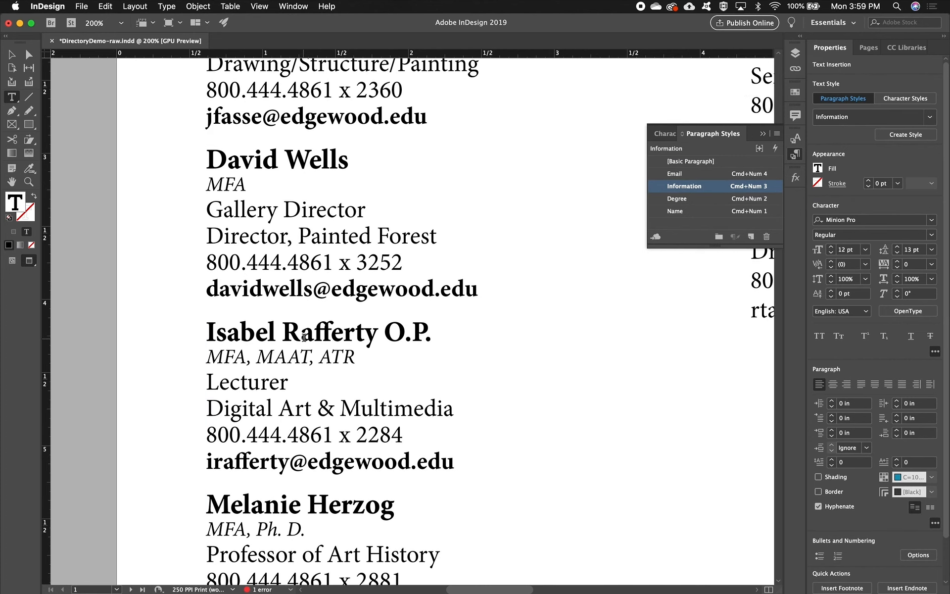
scroll(304, 338, up, 5)
drag(298, 238, 294, 285)
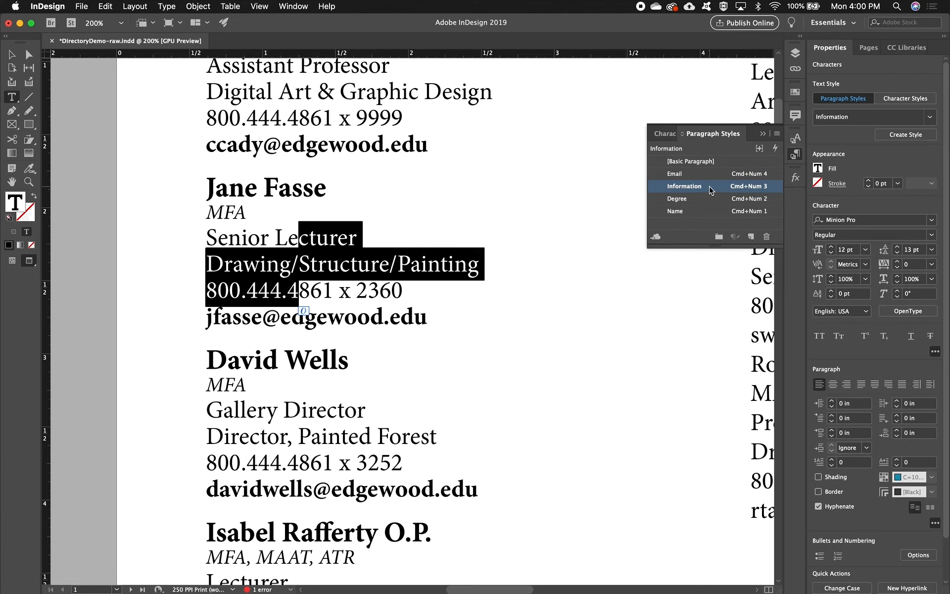
click(358, 264)
scroll(357, 279, up, 4)
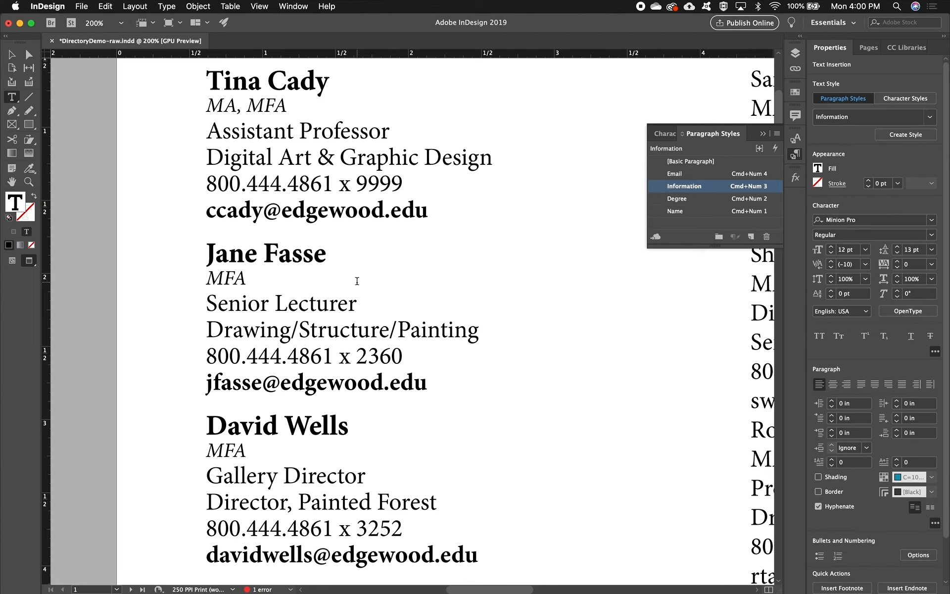
Step: Set the Information style's character color to C=100 M=0 Y=0 K=0 with Preview enabled
double_click(681, 187)
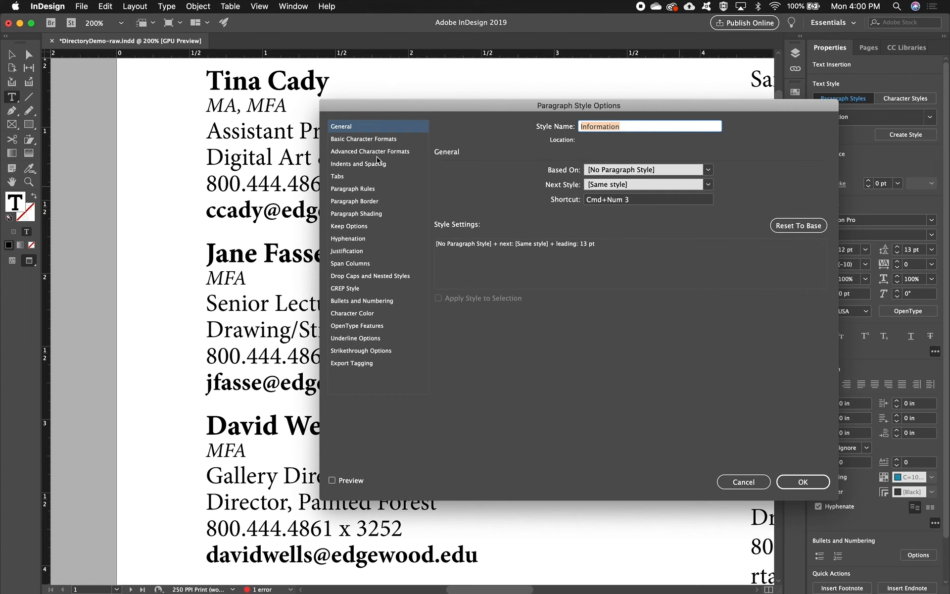
click(376, 315)
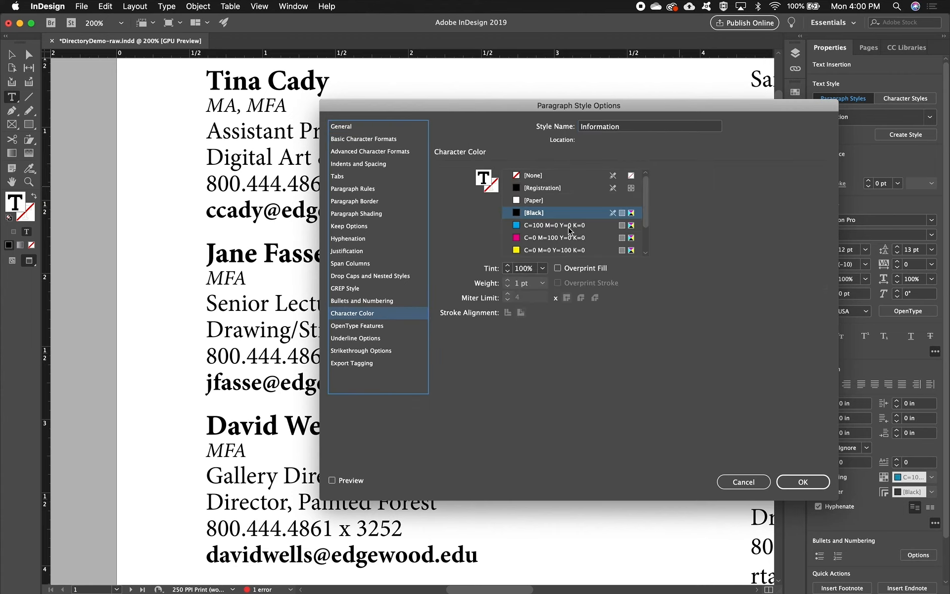
click(518, 226)
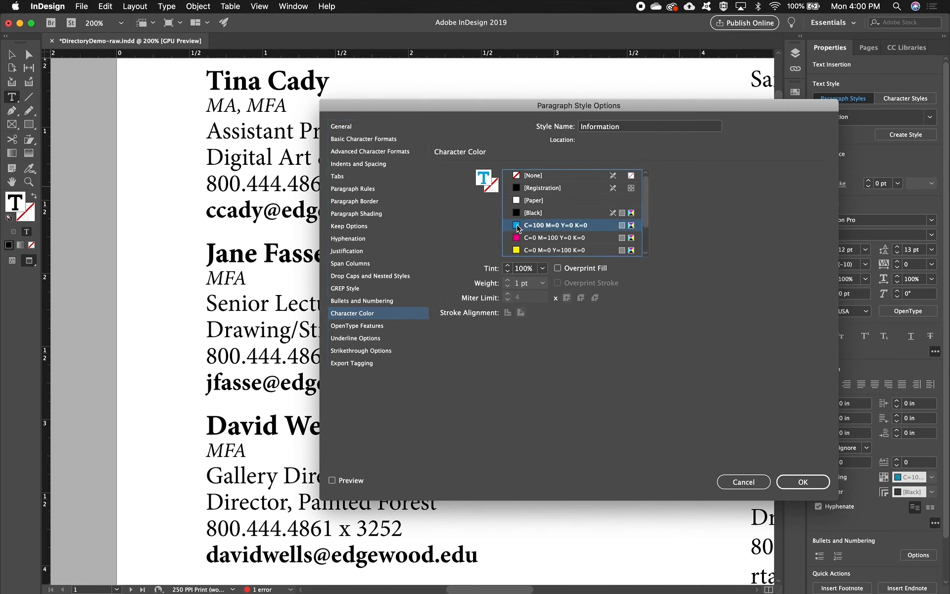
click(332, 481)
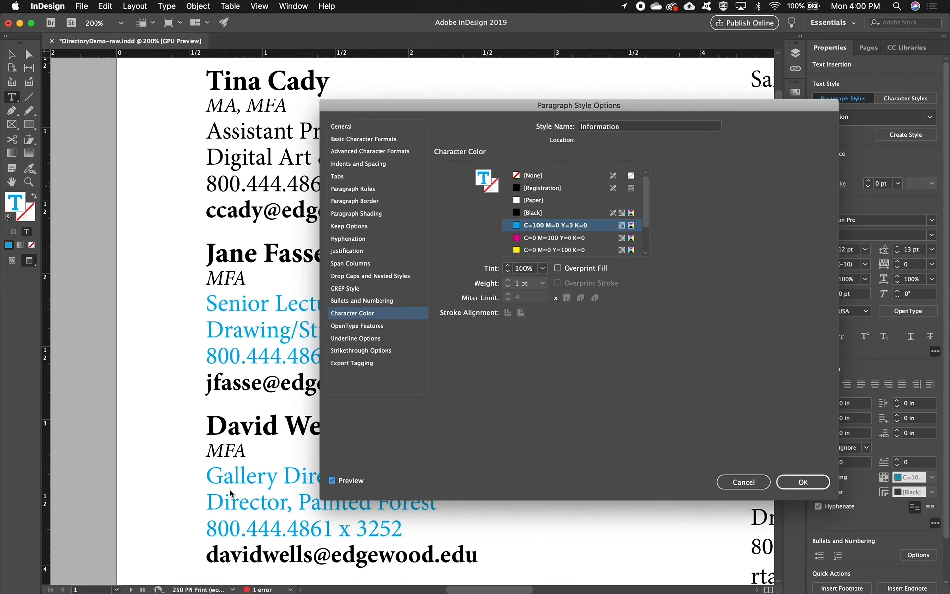
click(816, 486)
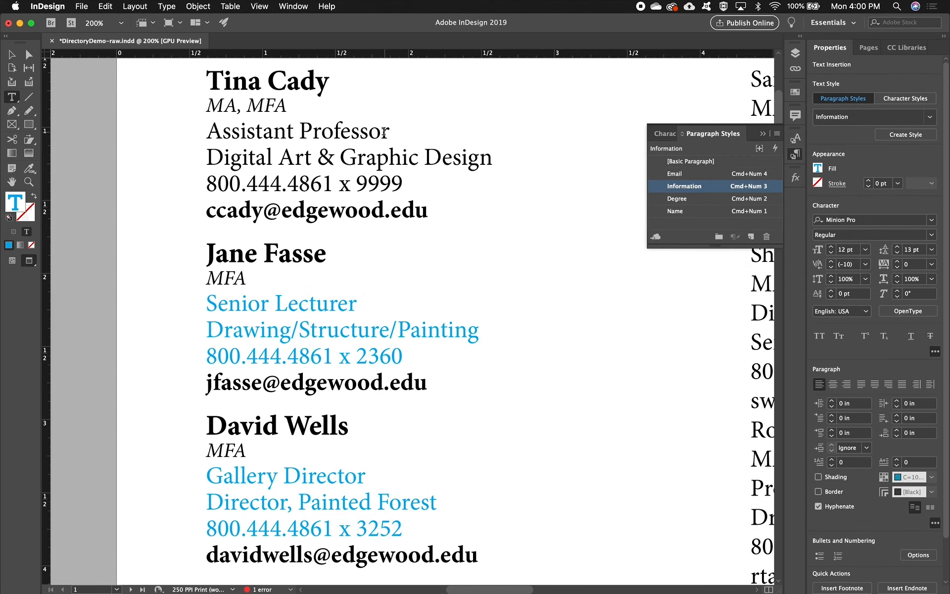
Step: Apply the Information style to the first entry's title, department and phone lines
drag(324, 131, 322, 177)
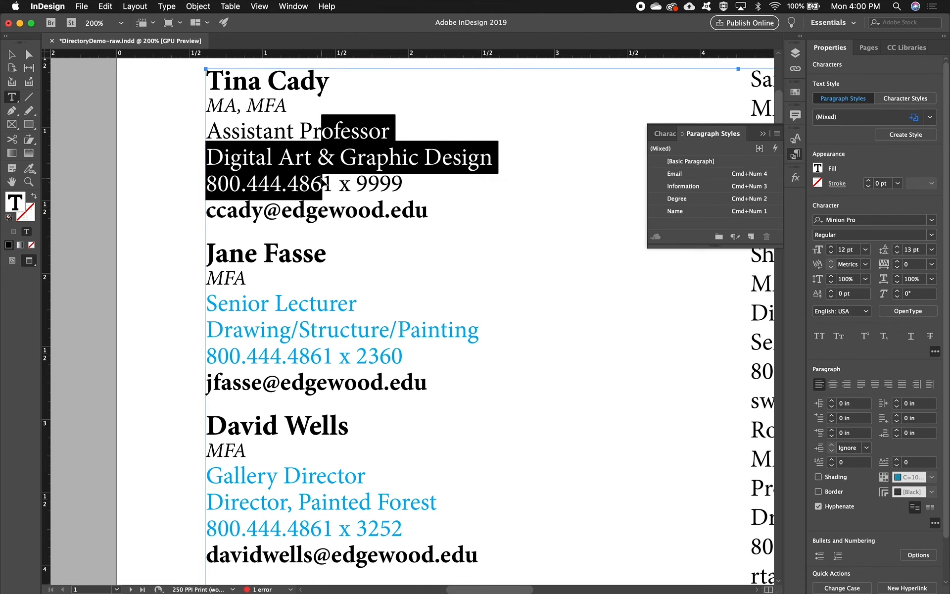
key(super+KP_3)
click(363, 235)
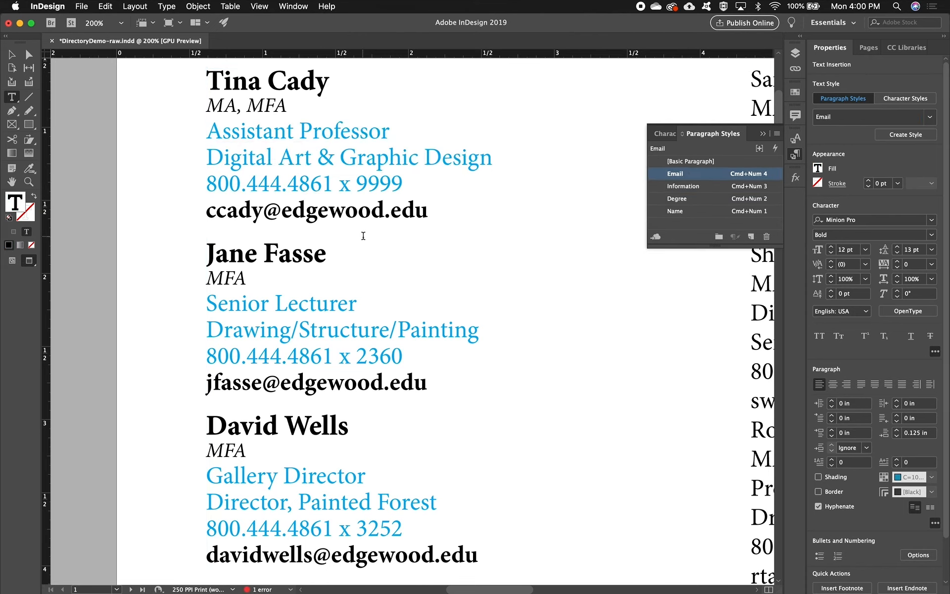
Step: Set the Information style's character color to [Black] with an 85% tint
scroll(363, 236, down, 15)
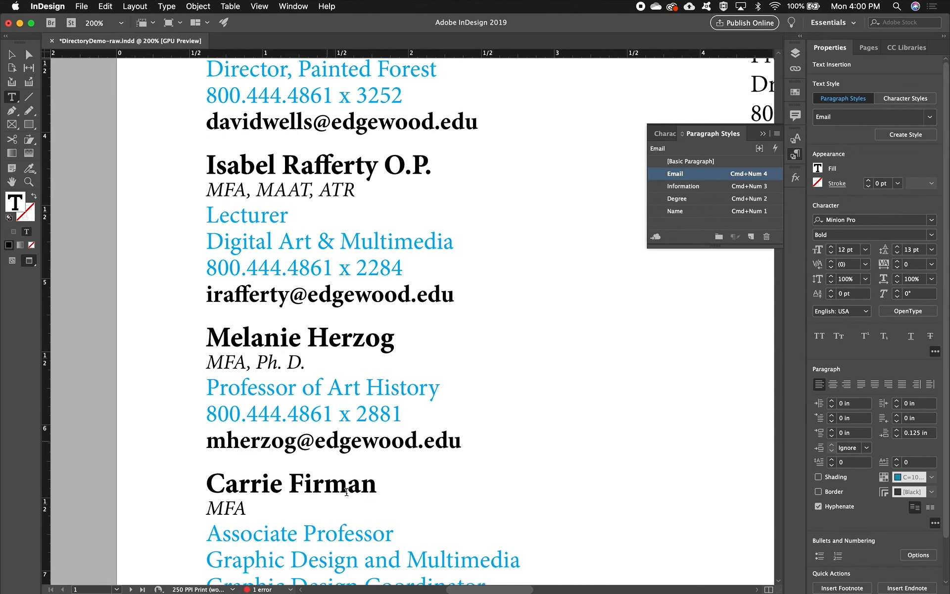
scroll(343, 486, down, 10)
scroll(304, 520, down, 6)
scroll(304, 520, up, 20)
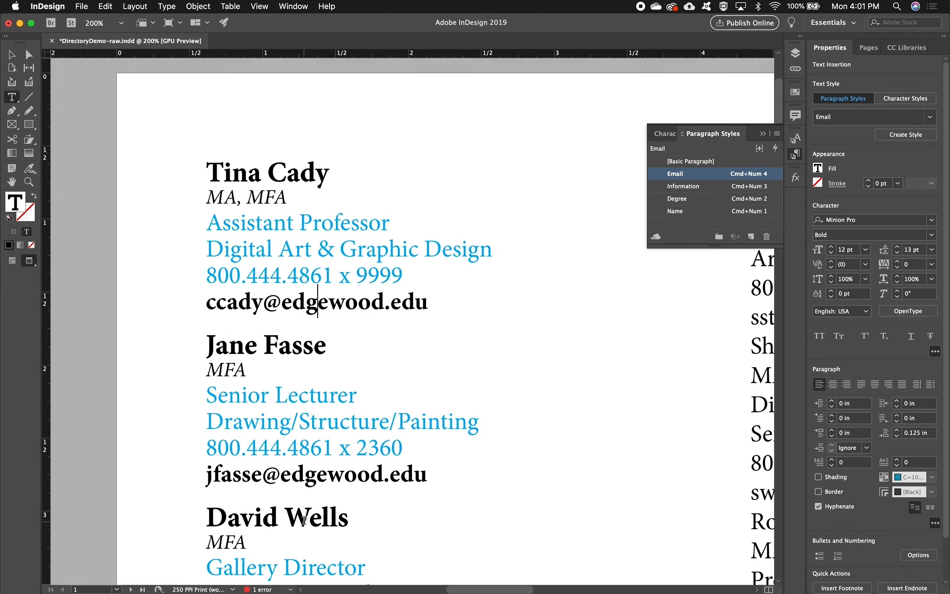
scroll(304, 519, up, 3)
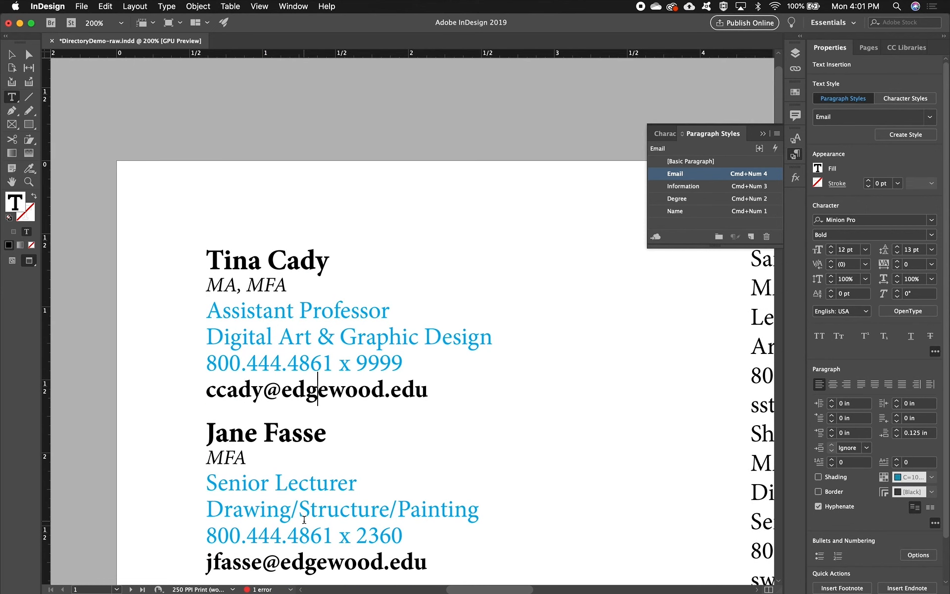
click(379, 337)
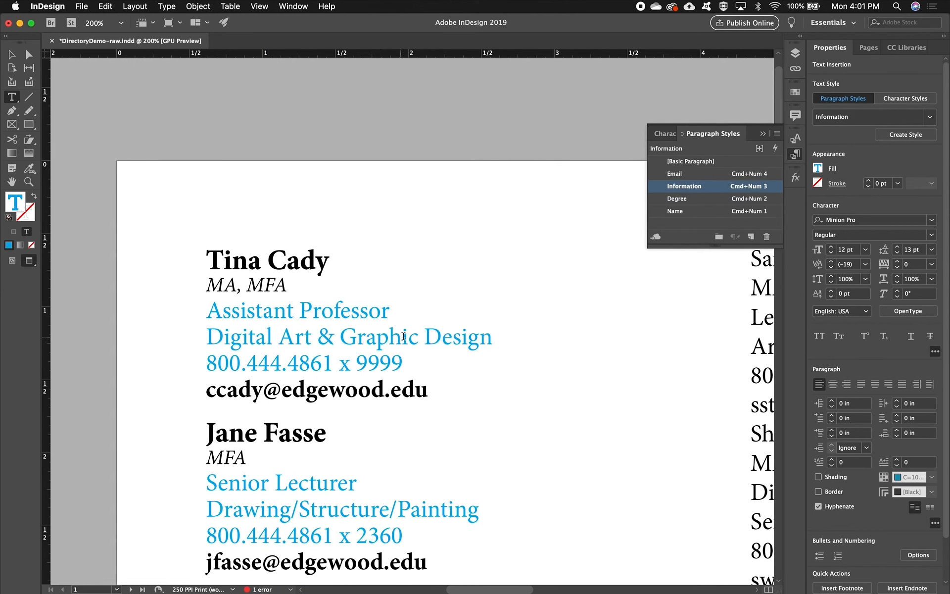
double_click(711, 187)
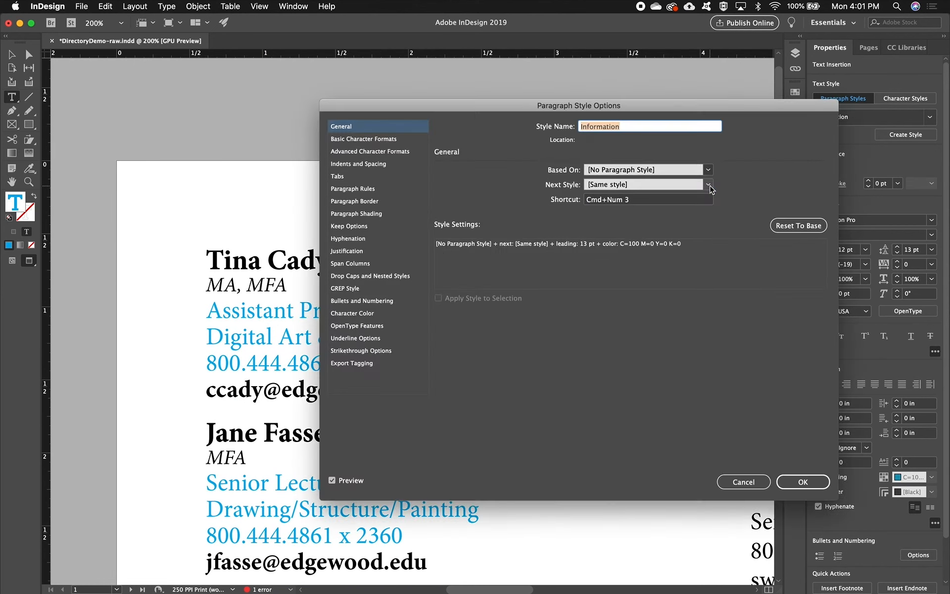
click(369, 315)
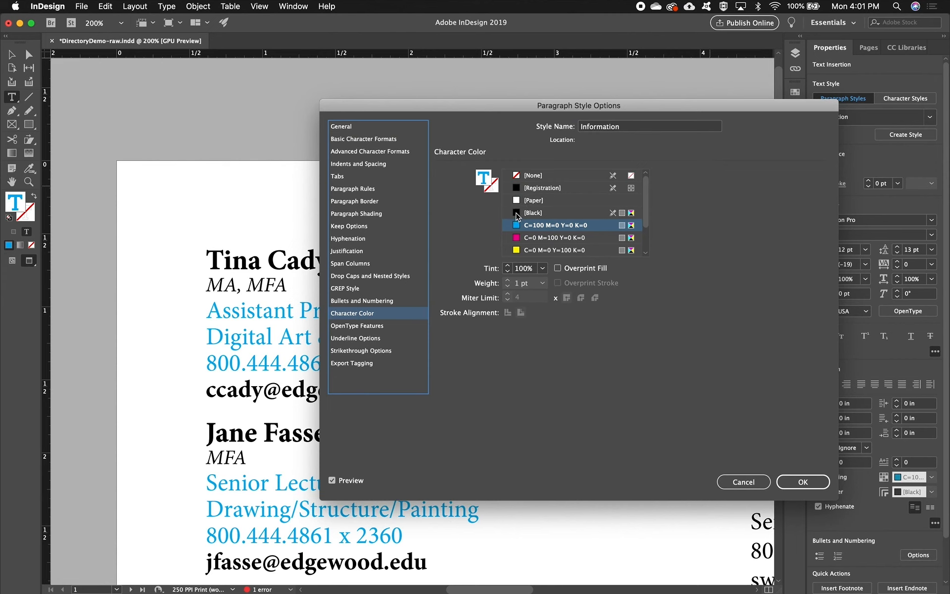
click(526, 213)
drag(534, 270, 502, 273)
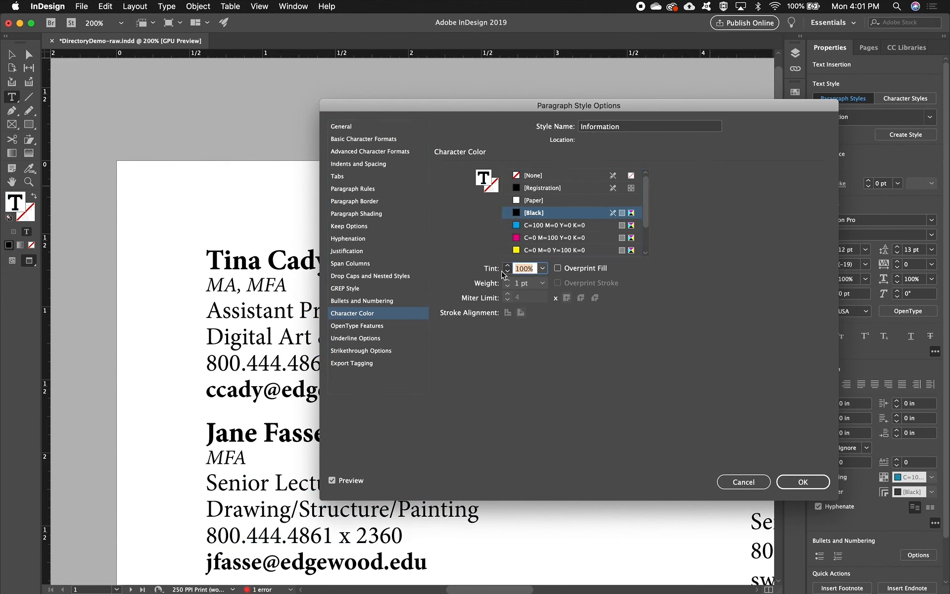
text(85)
Step: Set the Information style's font size to 10 pt and leading to 11 pt
click(382, 140)
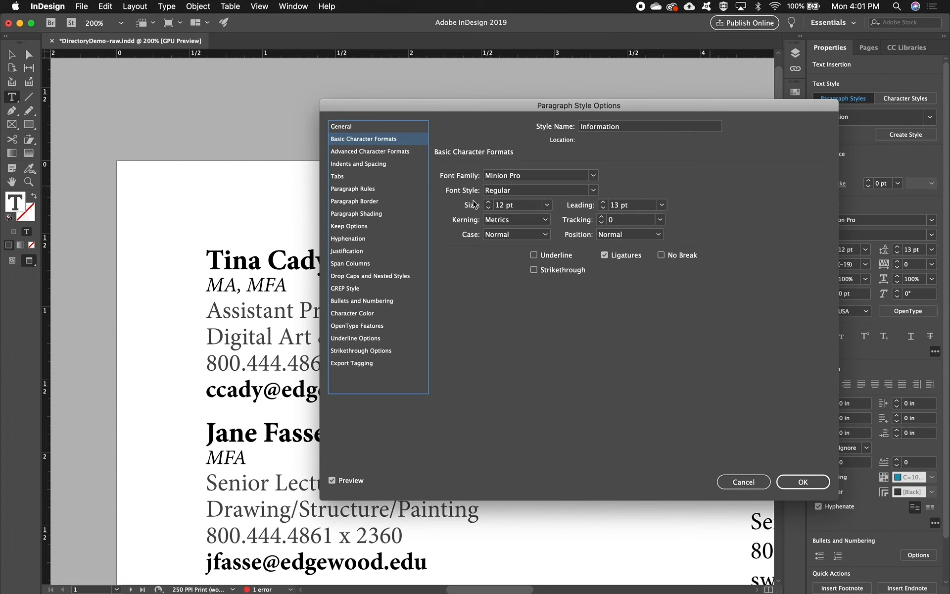
click(489, 208)
click(489, 208)
click(603, 208)
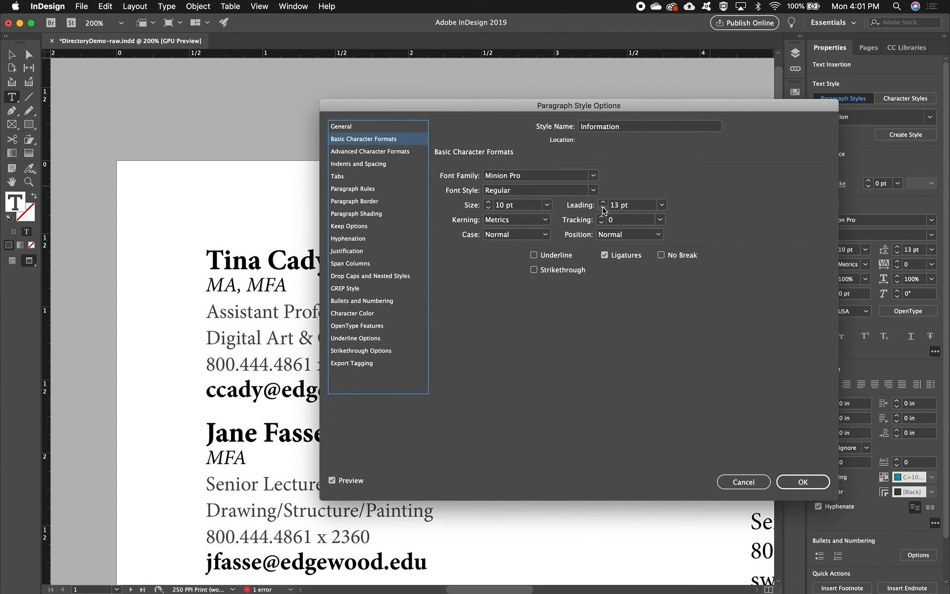
click(603, 208)
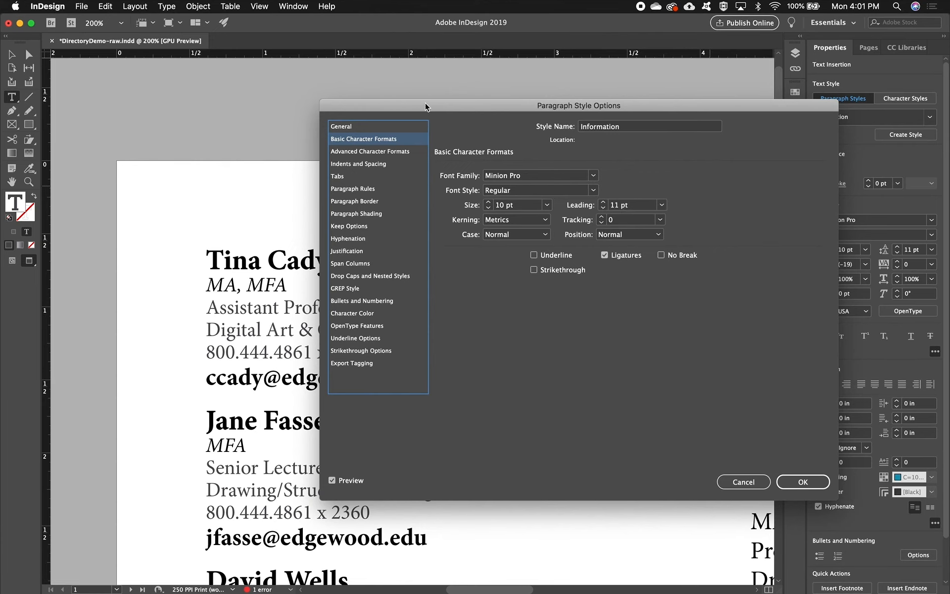
drag(424, 106, 532, 113)
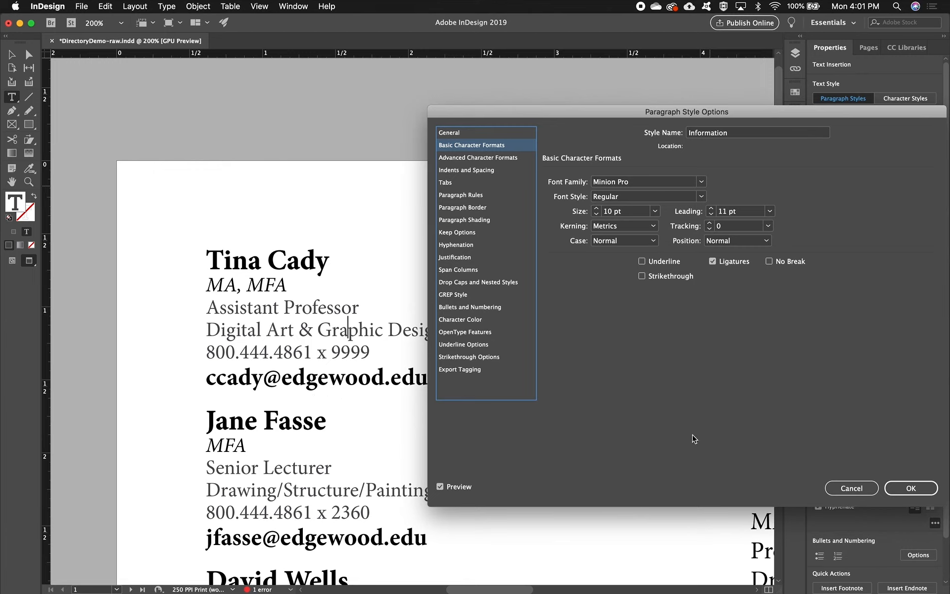
click(913, 490)
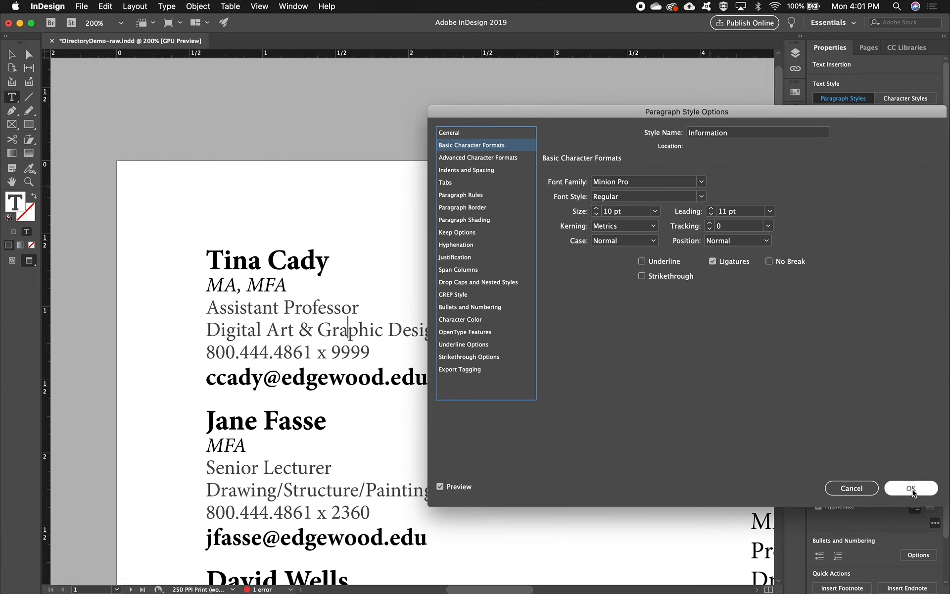
click(912, 488)
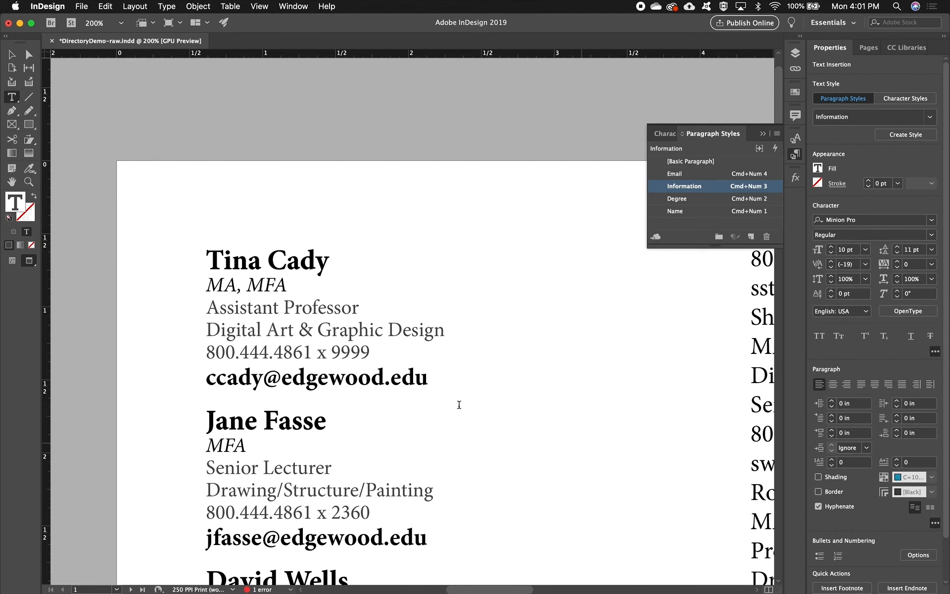
Step: Set the Email style's font size to 10 pt and leading to 11 pt
click(396, 375)
scroll(397, 375, down, 5)
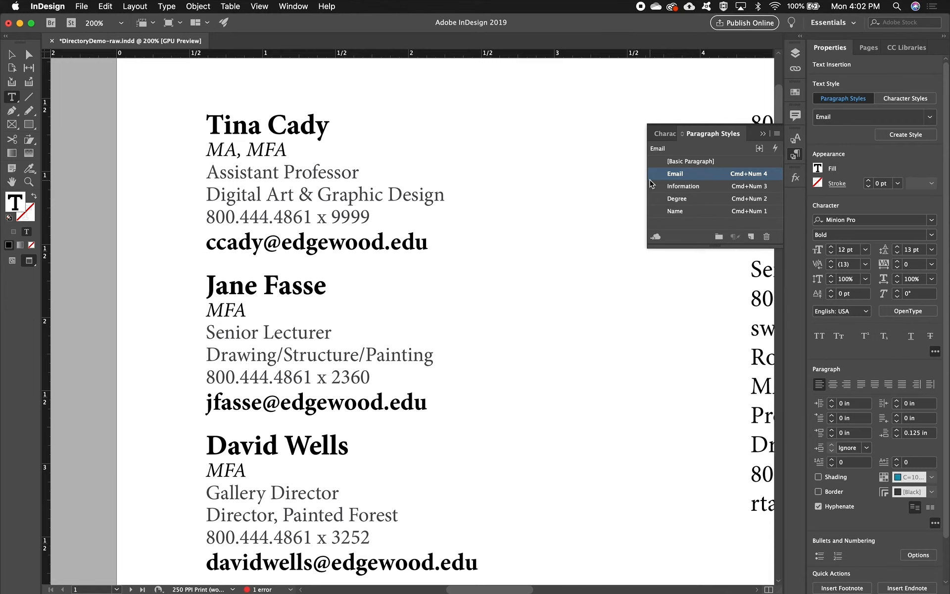
double_click(703, 175)
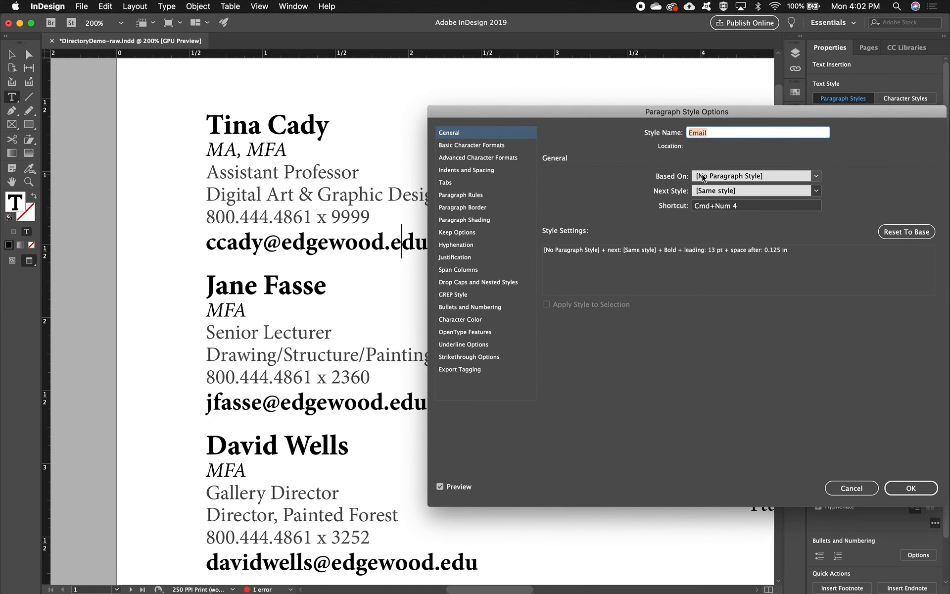
drag(639, 112, 679, 140)
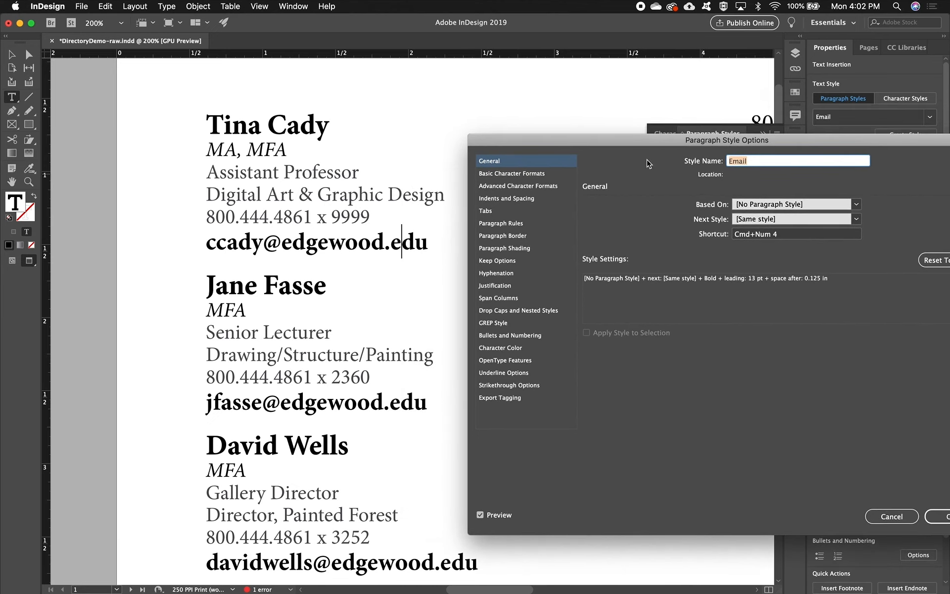
click(520, 175)
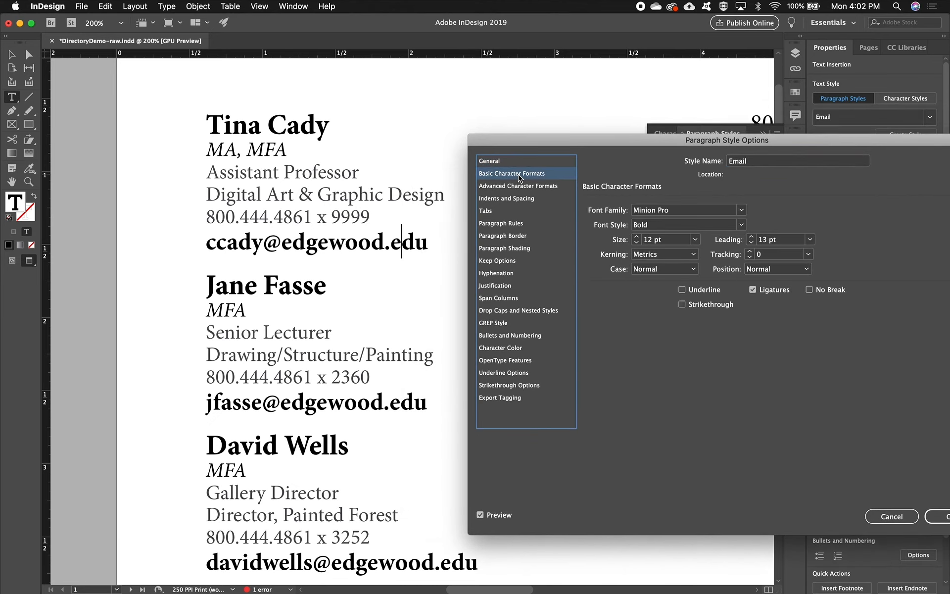
click(637, 243)
click(637, 244)
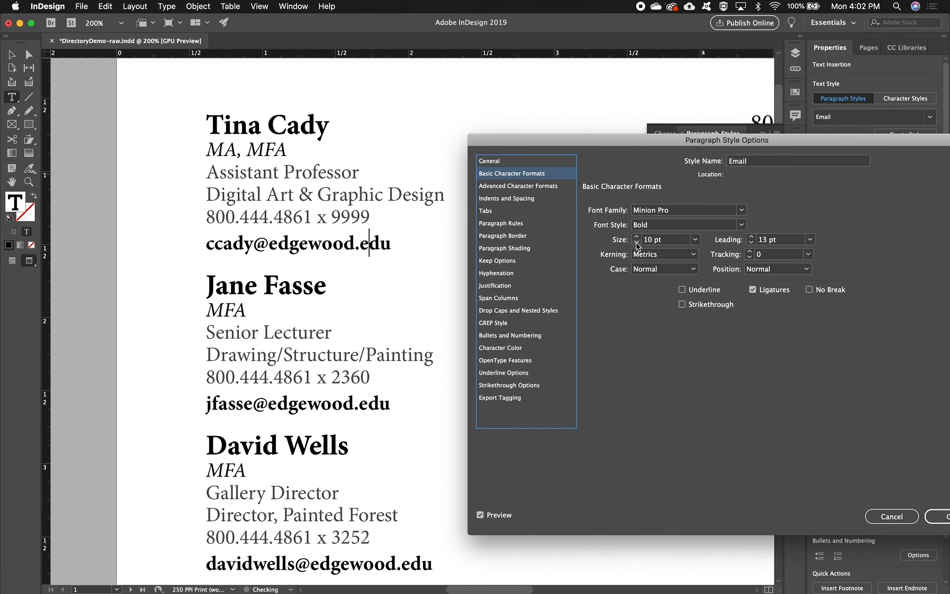
click(752, 243)
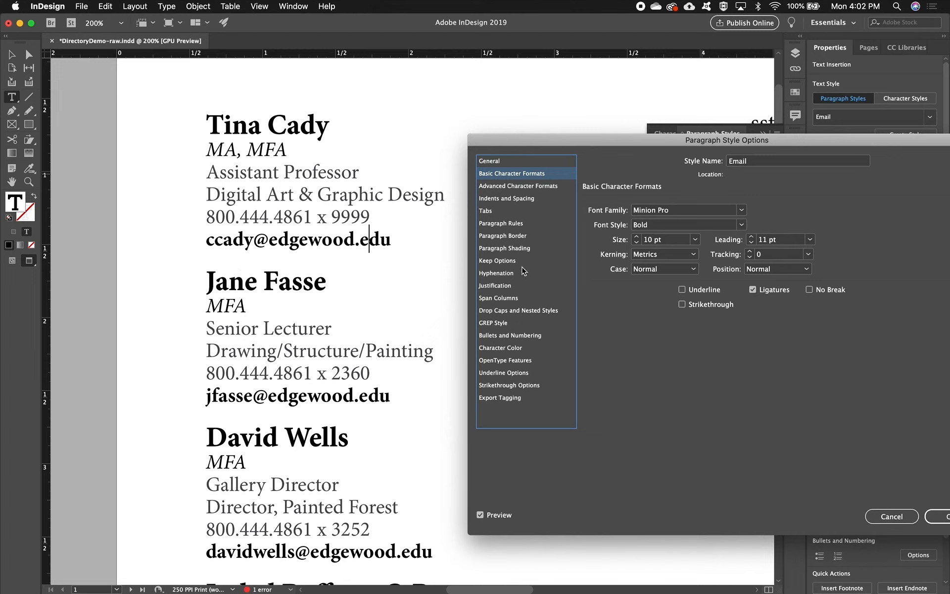
Step: Set the Email style's space after to 0.08 in
click(536, 200)
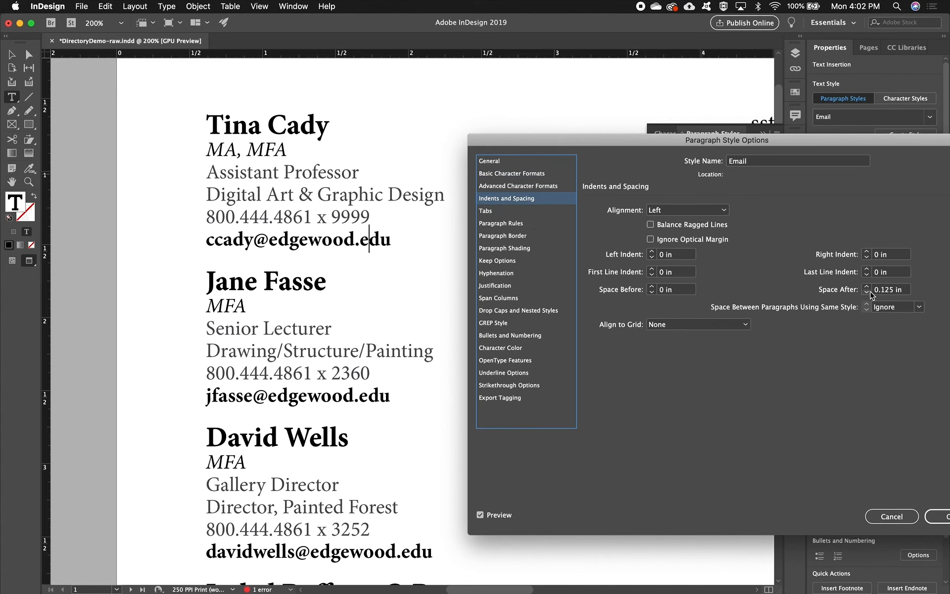
click(868, 292)
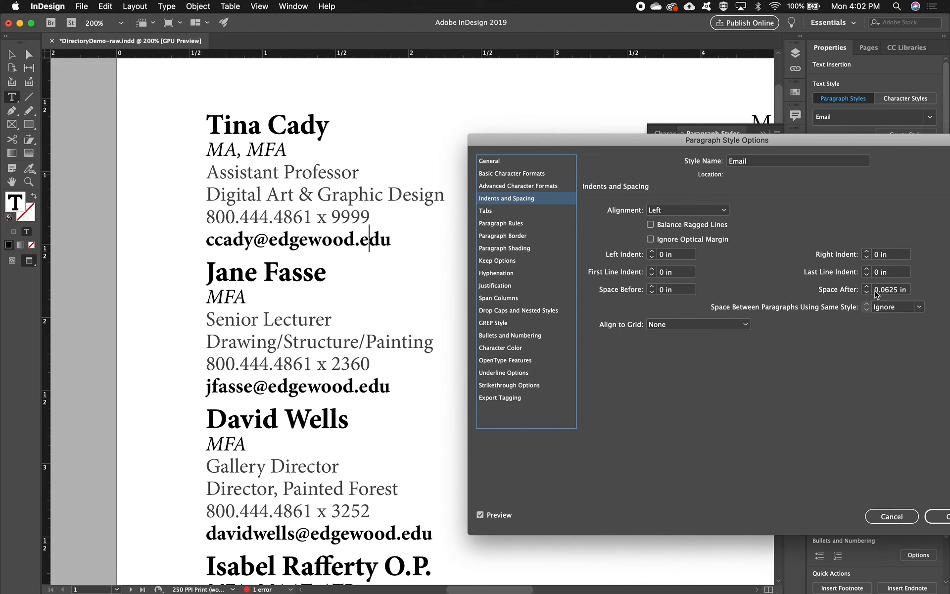
double_click(886, 292)
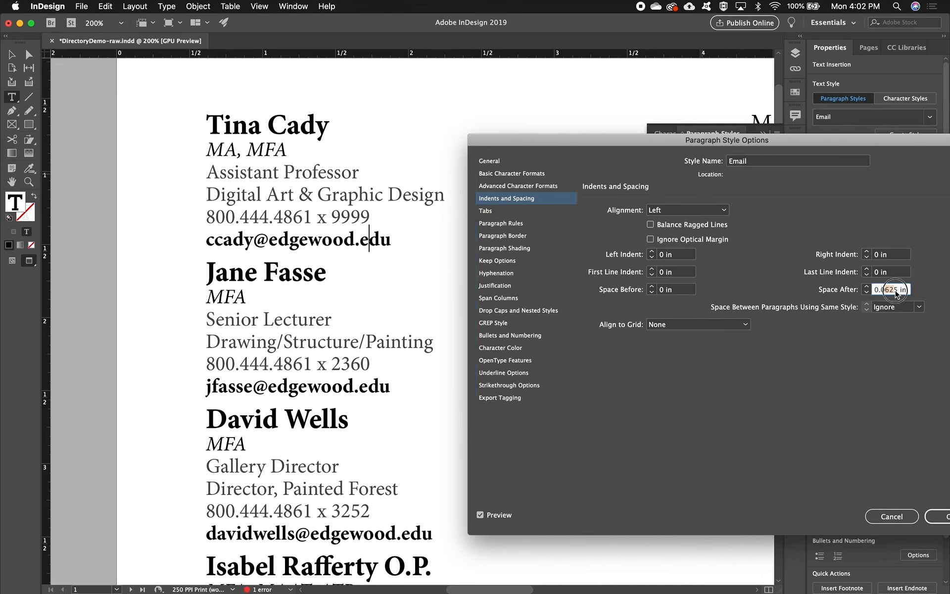
text(0.08)
key(Tab)
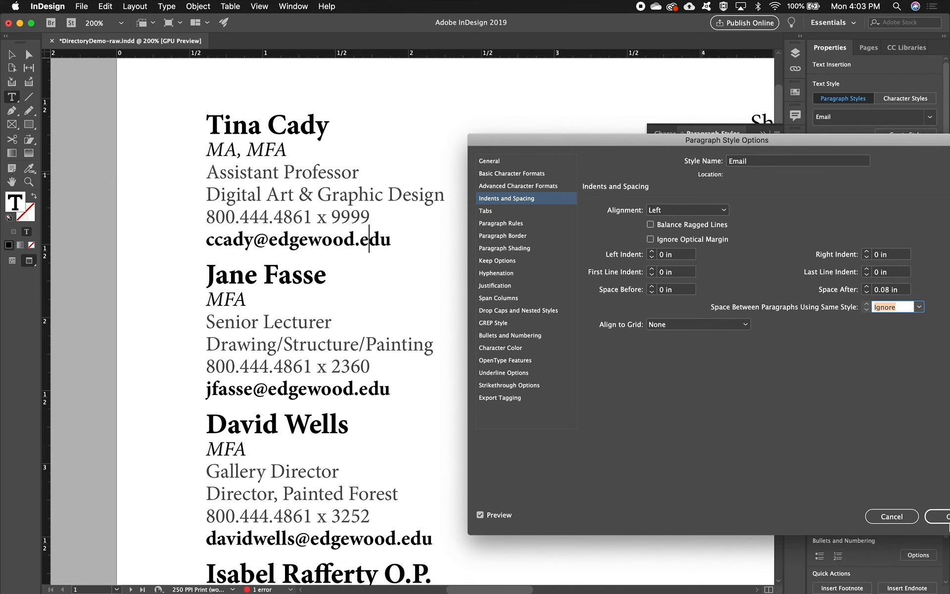
drag(831, 141, 716, 143)
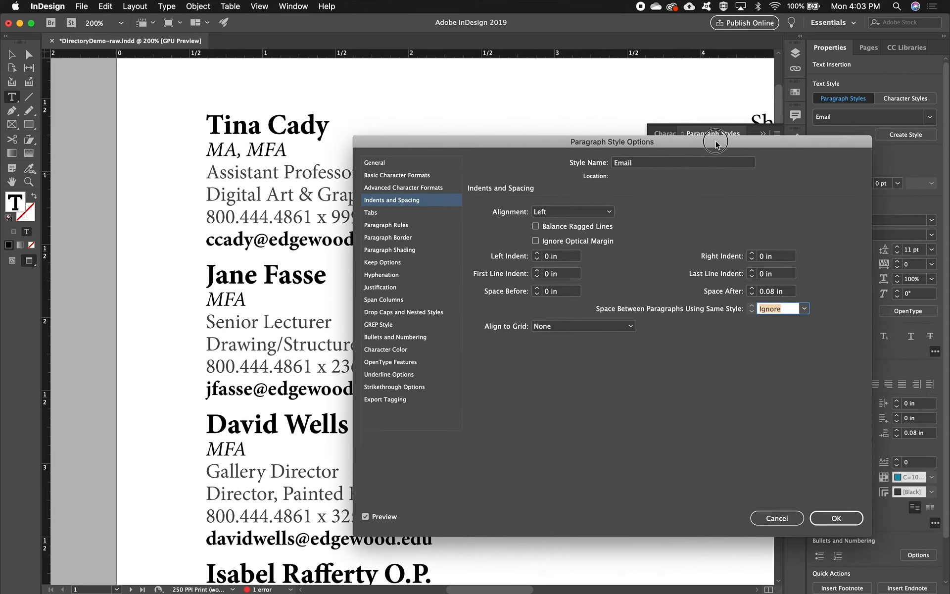
click(836, 518)
Step: Review the spacing between the restyled directory entries and check the style of the second entry's degree line
scroll(223, 252, down, 10)
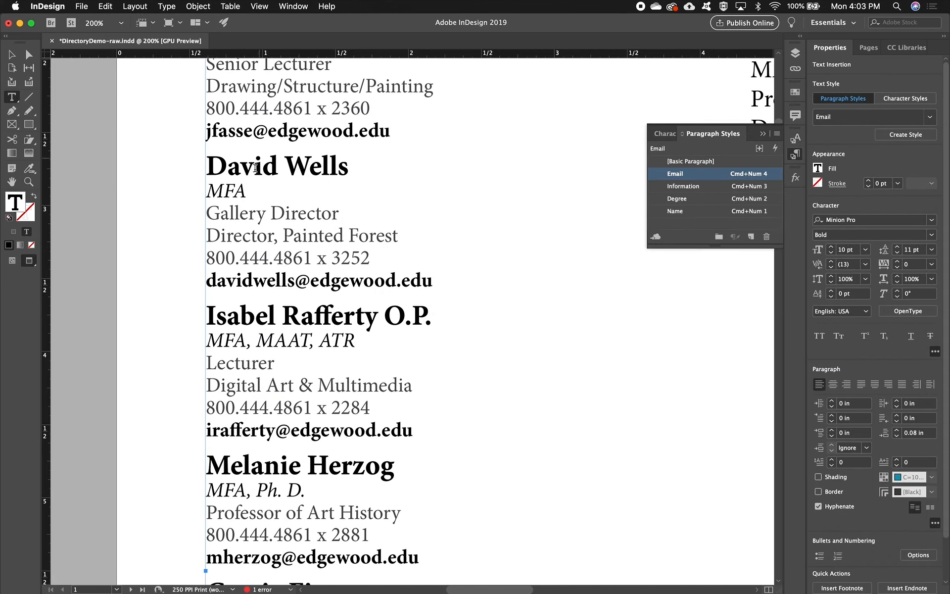
scroll(299, 512, down, 1)
scroll(300, 513, down, 4)
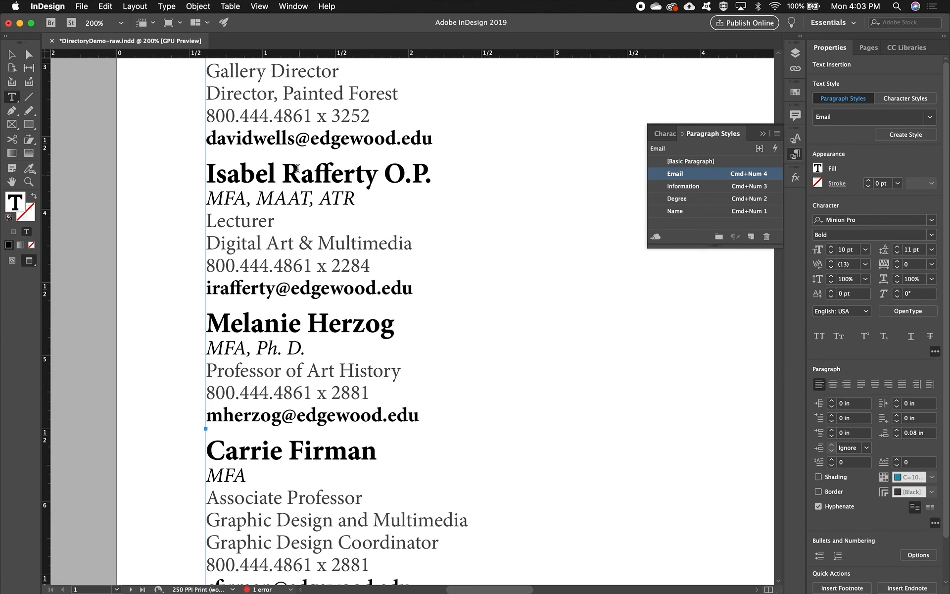
scroll(295, 447, up, 11)
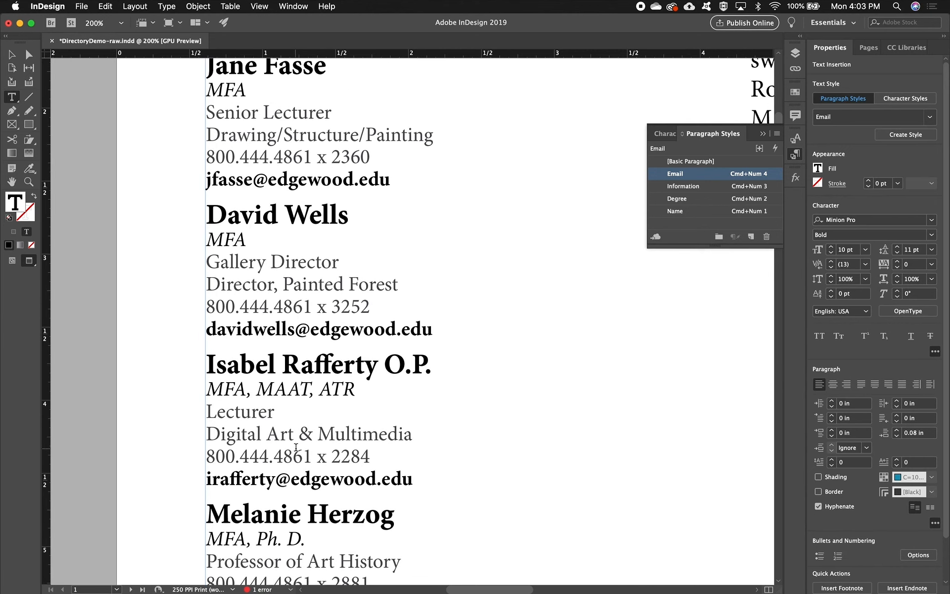
scroll(295, 447, up, 3)
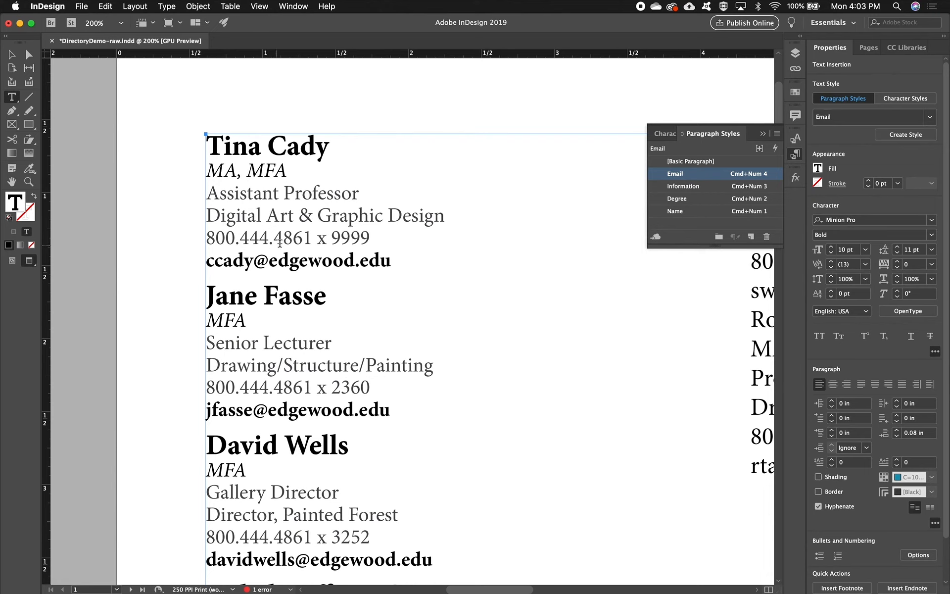
drag(250, 243, 261, 323)
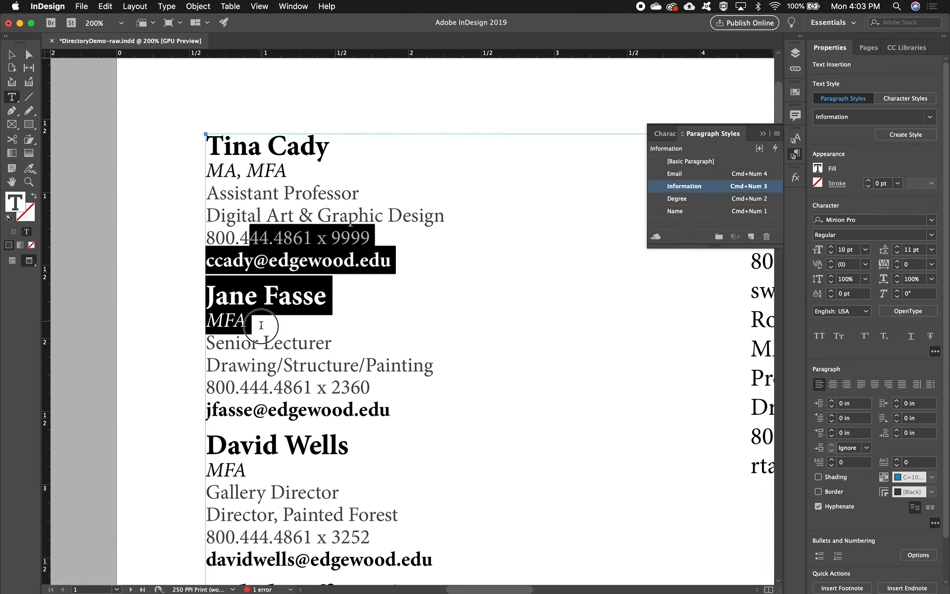
click(262, 324)
scroll(280, 330, down, 1)
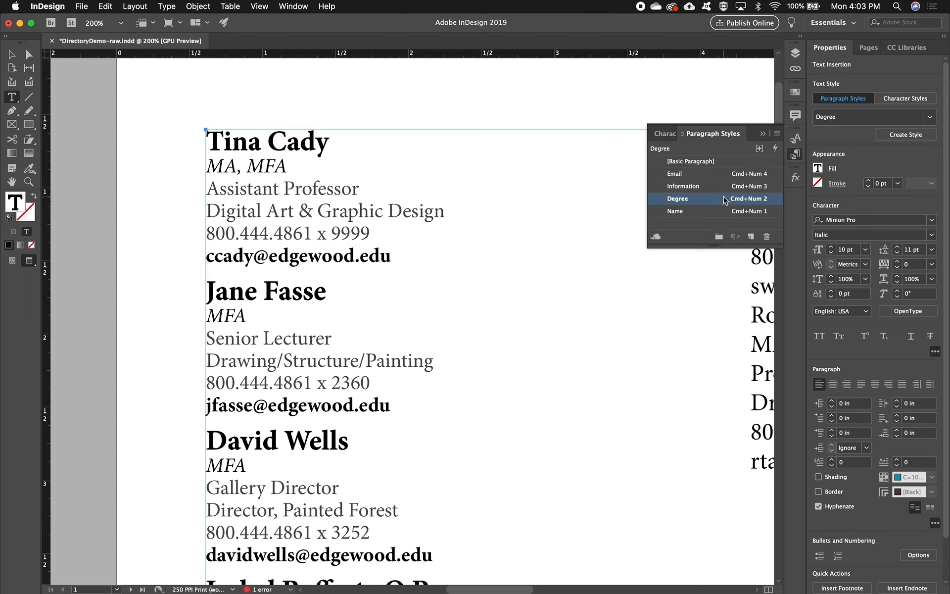
Step: Apply the Degree style to the first entry's degree line
click(304, 142)
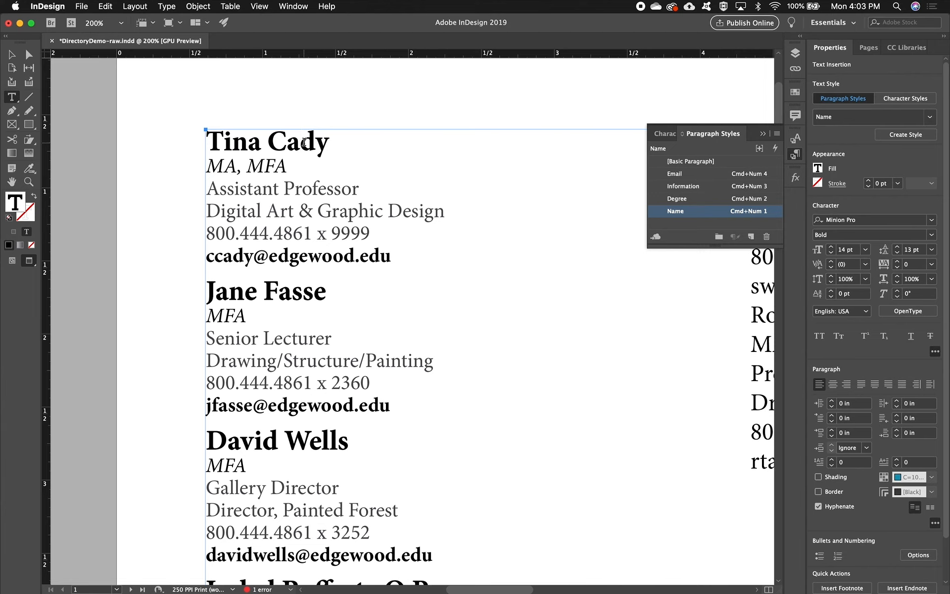
key(Down)
key(Down)
key(Down)
key(Up)
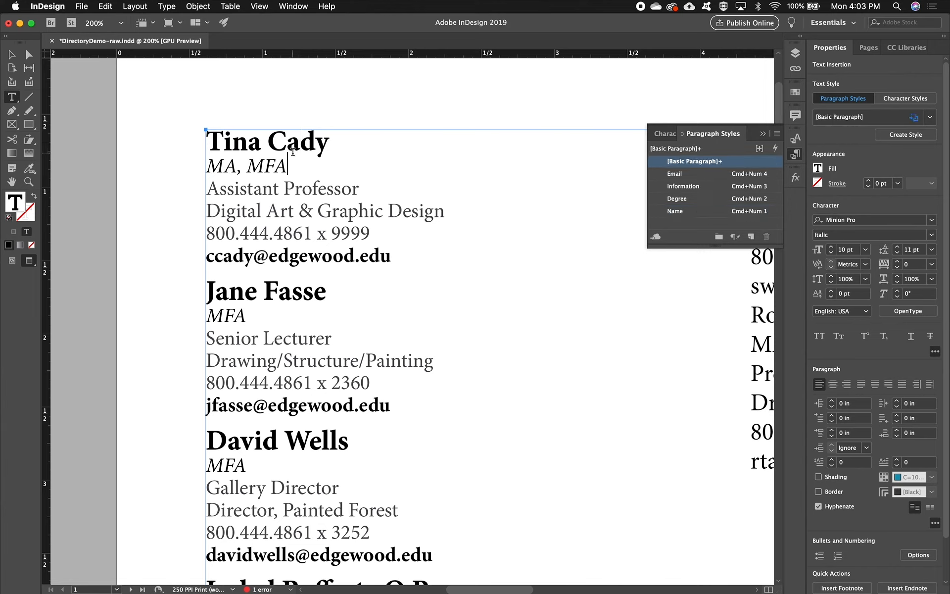
click(700, 203)
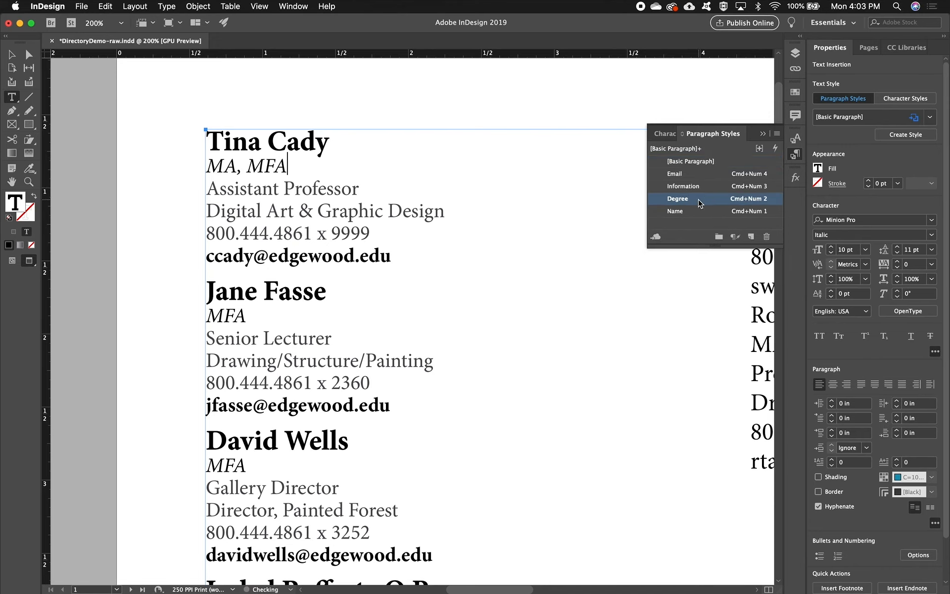
Step: Check which paragraph styles are applied to the lines of the first four entries, and view the whole page
click(326, 256)
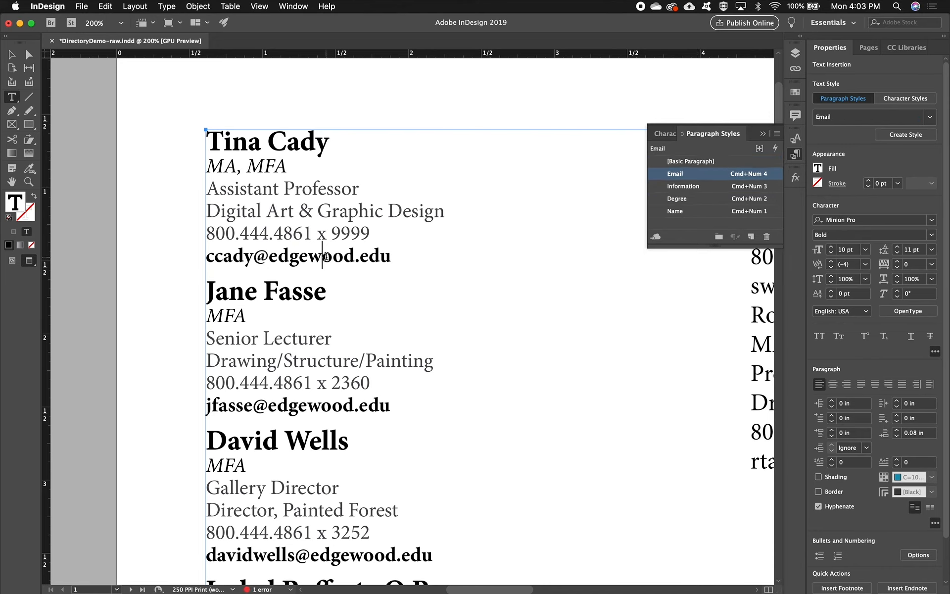
click(318, 232)
scroll(273, 251, down, 5)
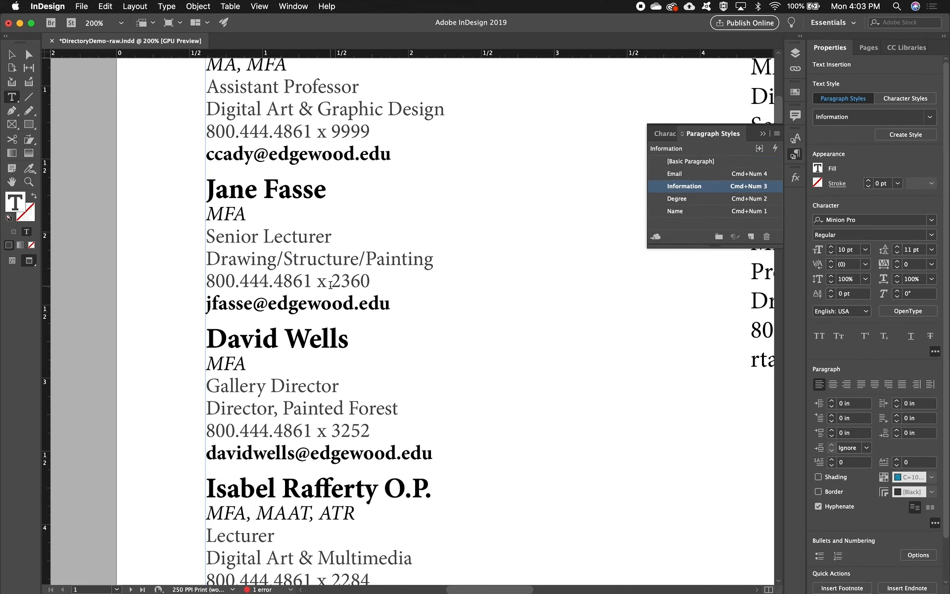
click(275, 186)
click(266, 250)
click(270, 362)
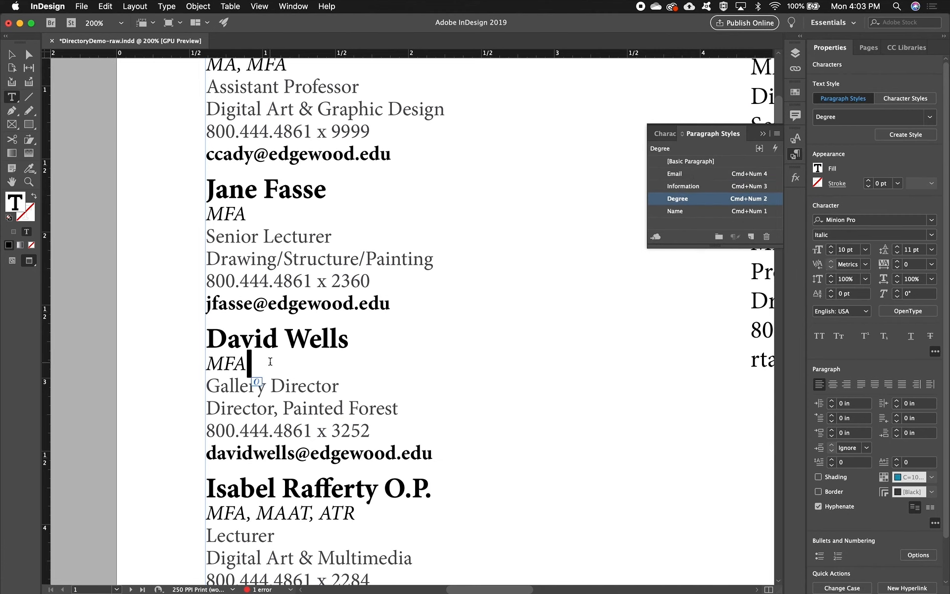
scroll(271, 362, down, 5)
click(249, 313)
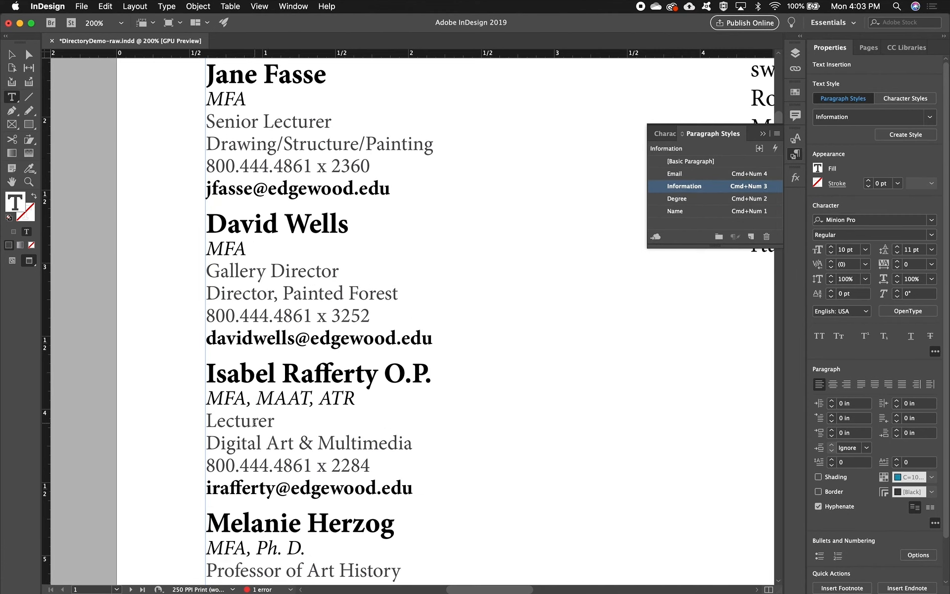
click(265, 377)
scroll(265, 379, down, 5)
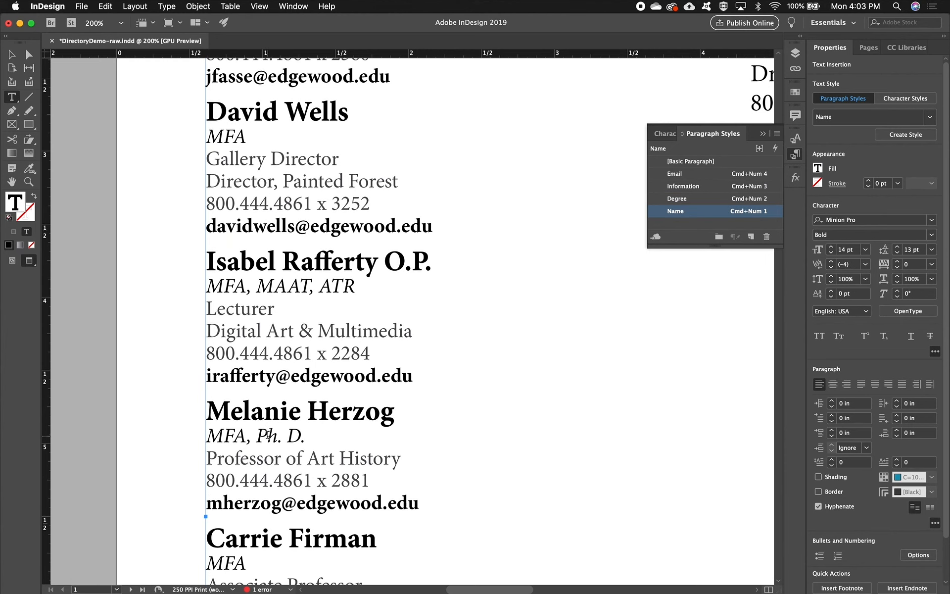
scroll(268, 433, down, 7)
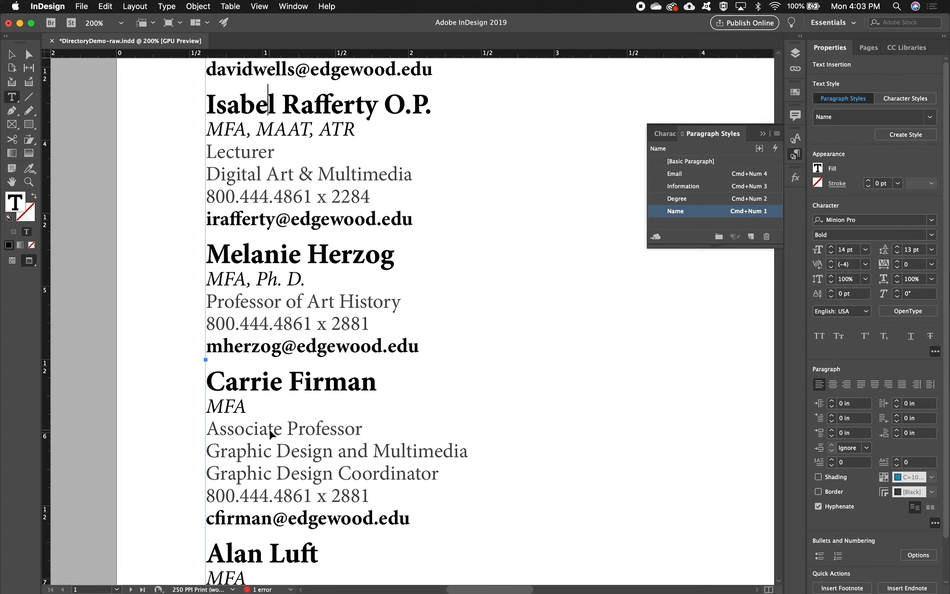
key(super+0)
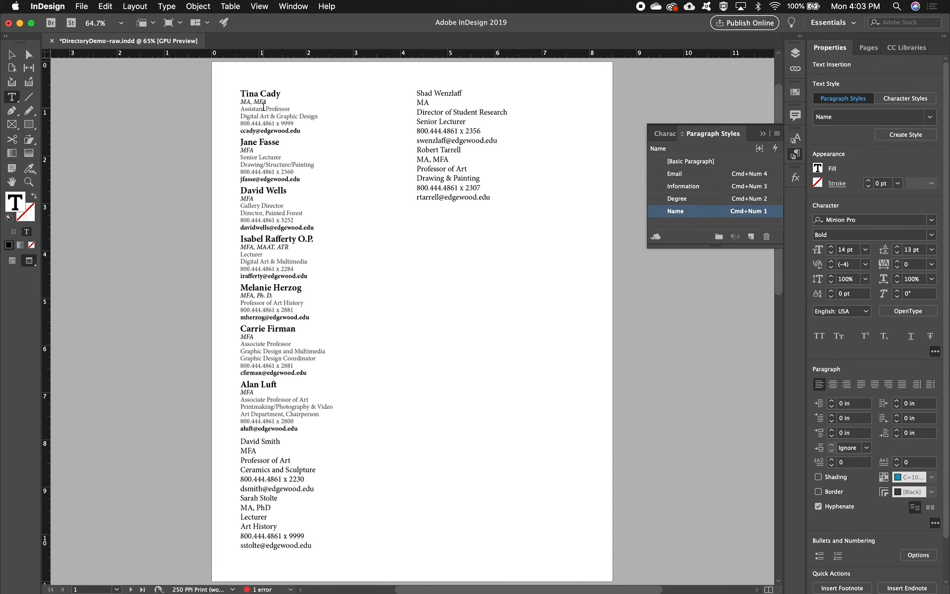